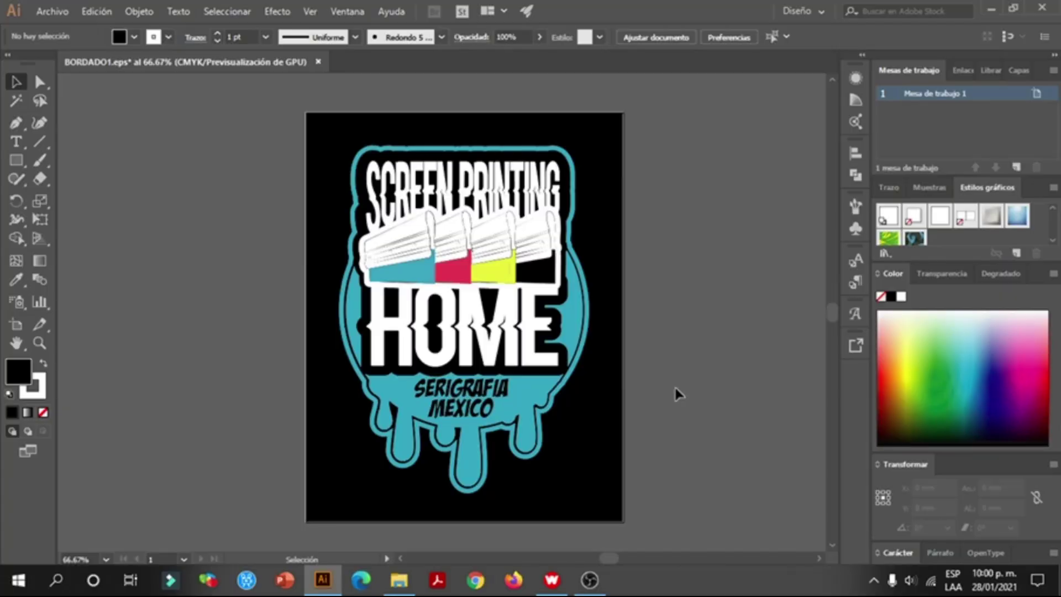
Step: Move the artwork's separate color groups apart from the black background, then undo the moves
scroll(664, 359, down, 1)
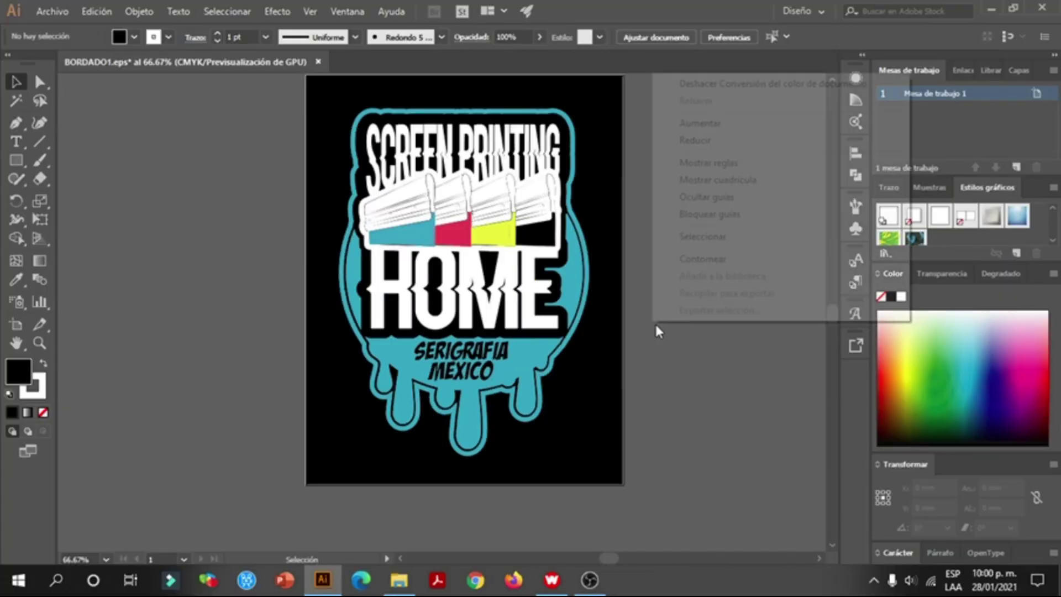
scroll(647, 382, right, 1)
drag(587, 406, 232, 393)
key(ctrl+z)
right_click(643, 397)
key(Escape)
drag(547, 299, 780, 285)
drag(528, 390, 744, 434)
drag(473, 240, 402, 241)
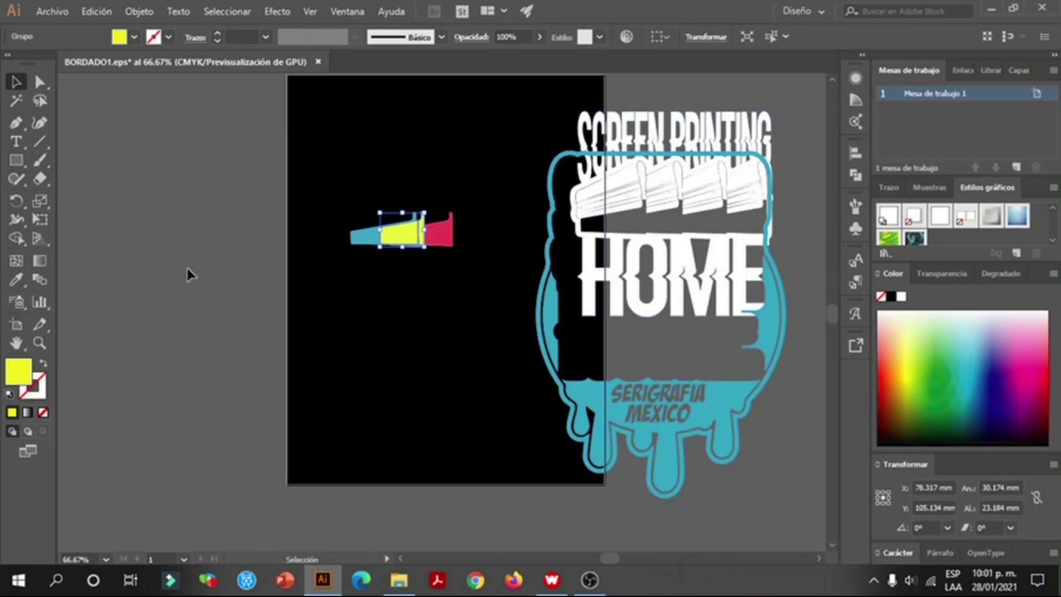
drag(414, 301, 418, 299)
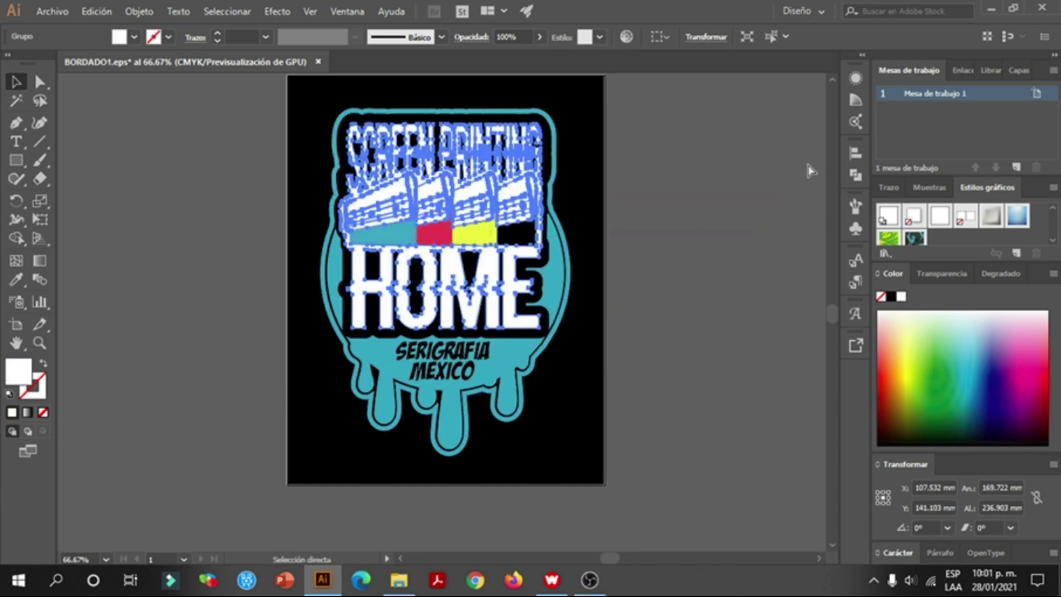
Step: Check the artwork's separate shapes by selecting the inner shapes of HOME's O and M, the black background and similar unfilled objects
click(698, 293)
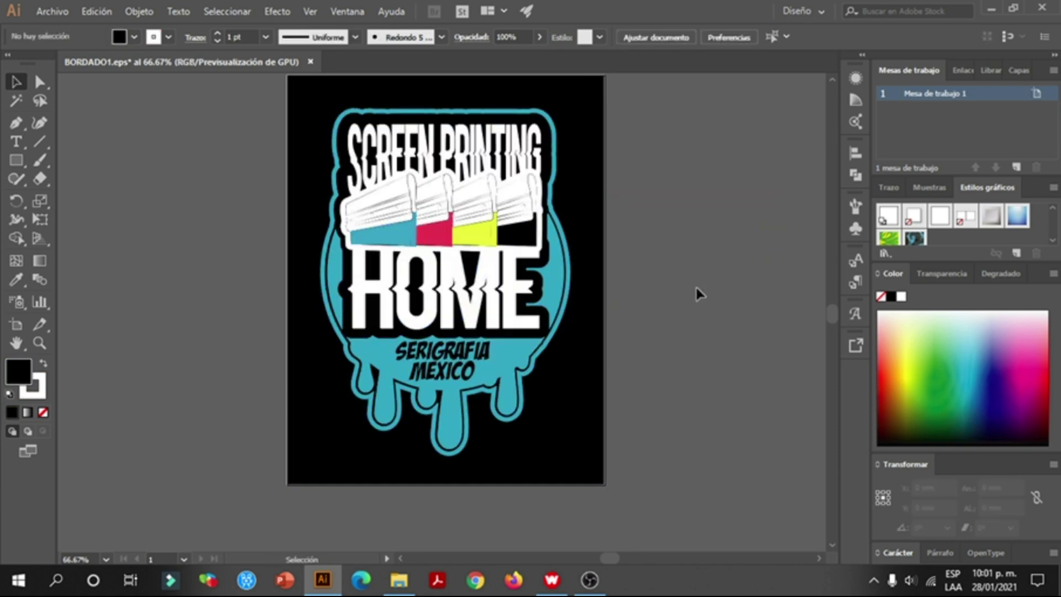
click(446, 302)
click(607, 294)
click(415, 301)
click(415, 299)
shift+click(470, 282)
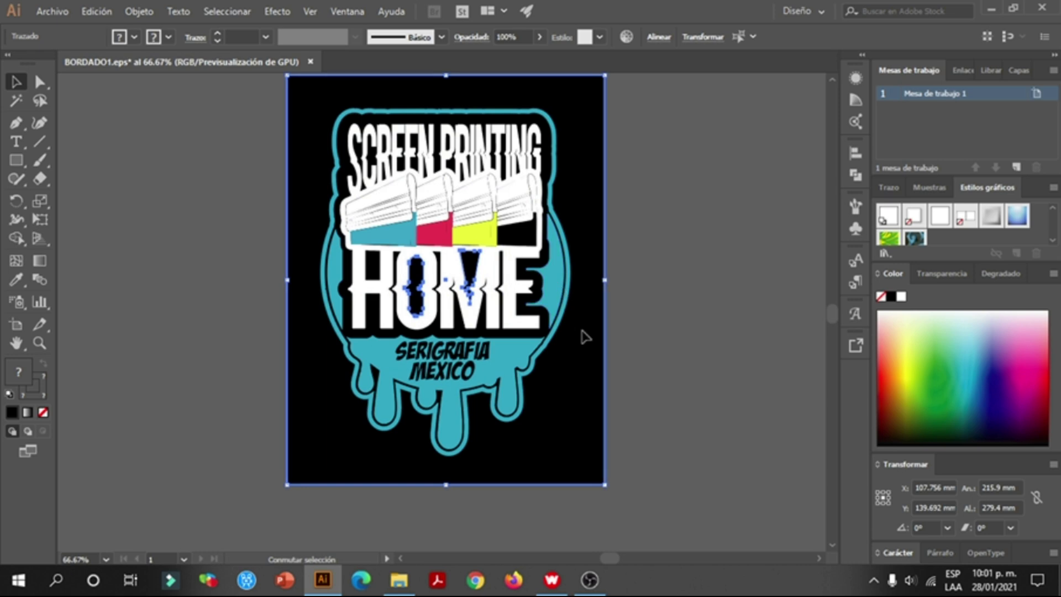
click(738, 36)
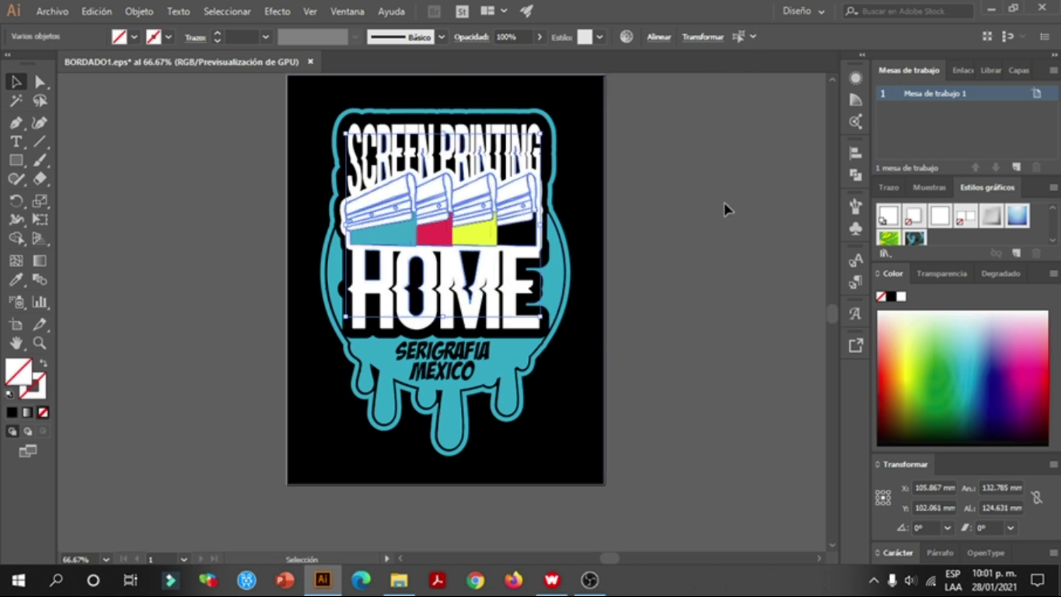
click(714, 242)
right_click(711, 261)
click(635, 243)
Step: Examine the squeegee drawings up close and check the white lettering group by selecting it
scroll(552, 232, right, 2)
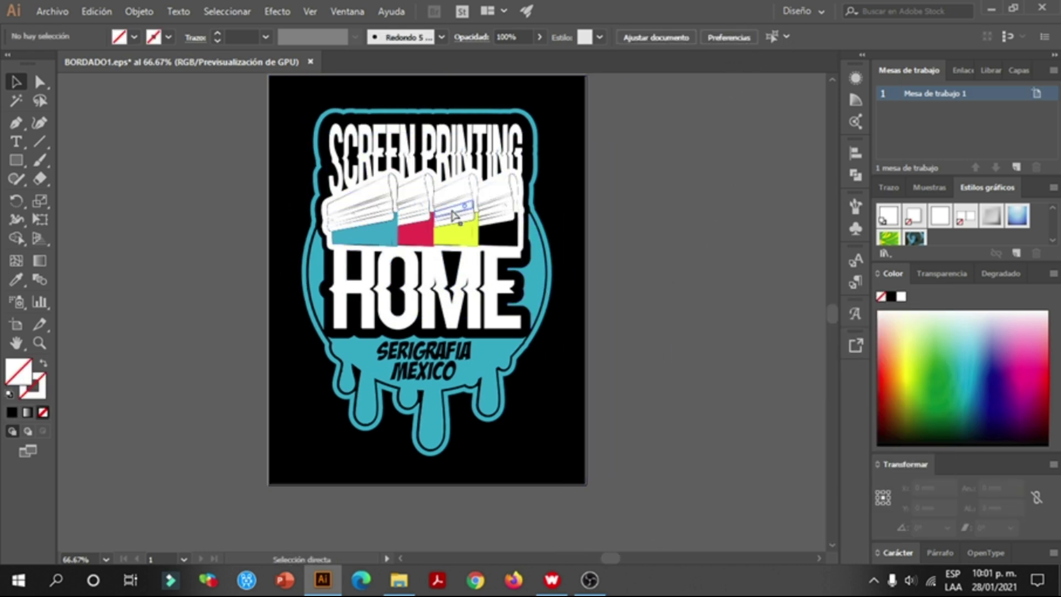
scroll(412, 210, up, 2)
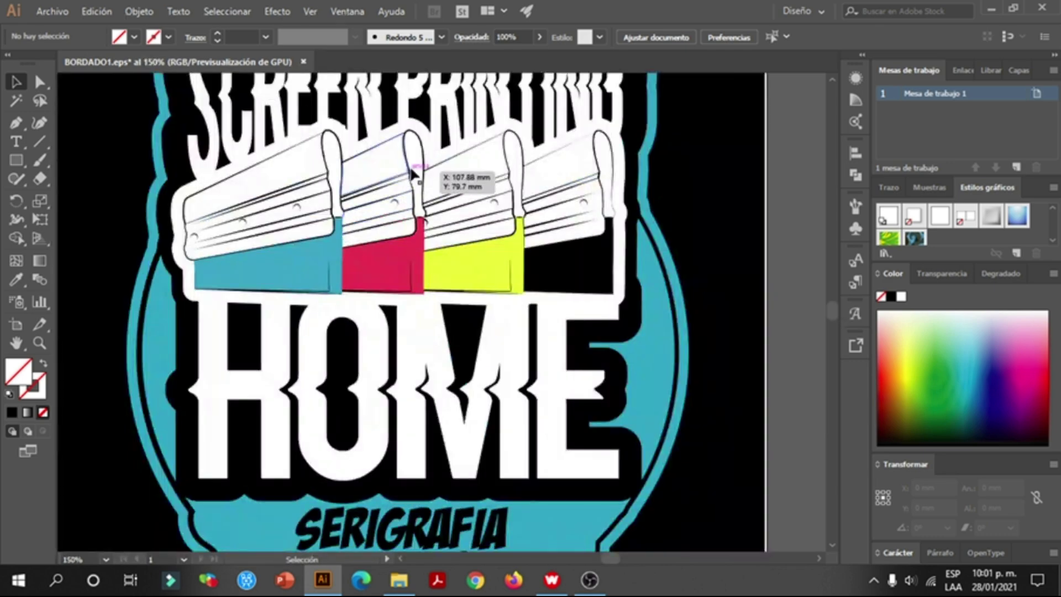
click(398, 207)
scroll(581, 237, down, 2)
right_click(580, 236)
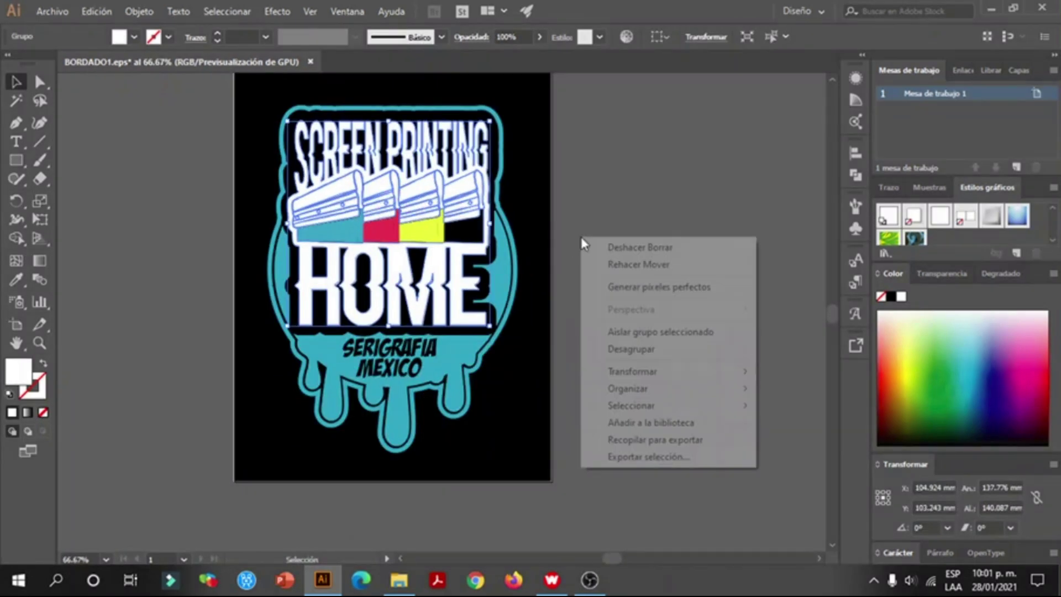
click(619, 343)
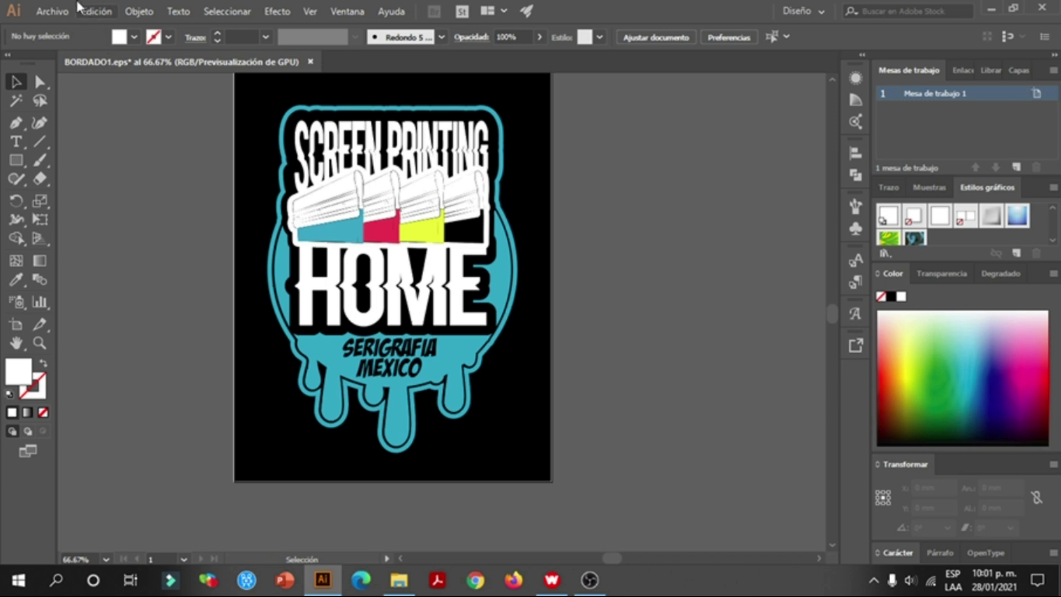
Step: Save the artwork in Illustrator EPS format on the KINGSTON (H:) drive under the name PRUEBADEBORDADO
click(44, 11)
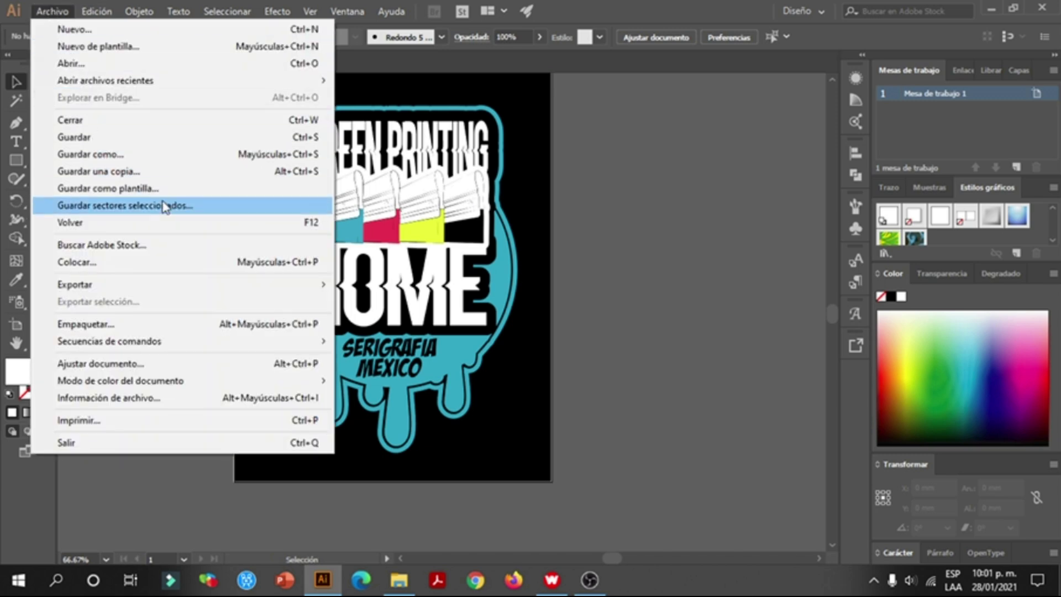
click(161, 171)
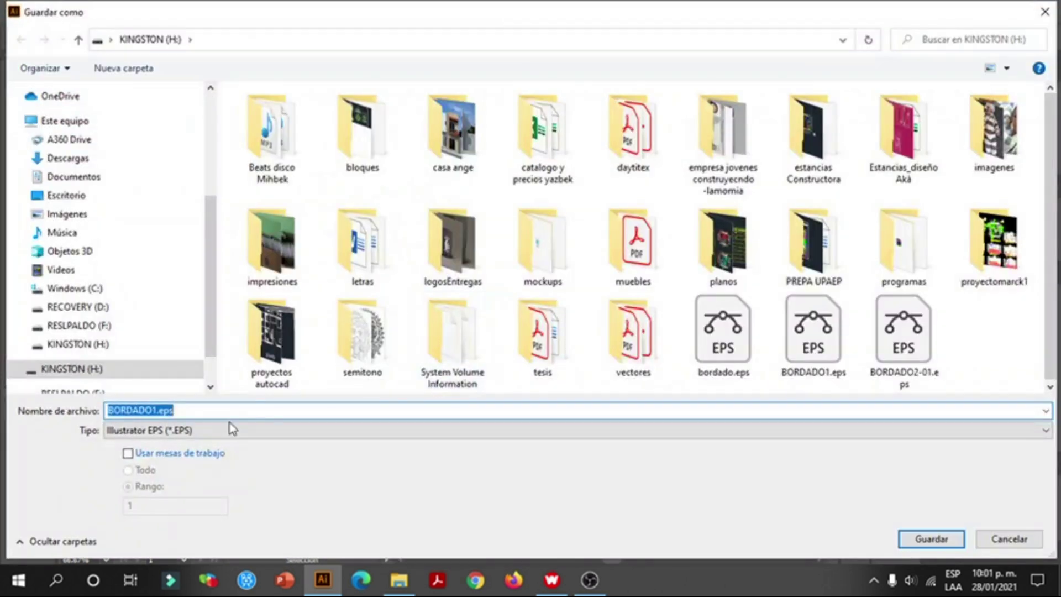
click(193, 410)
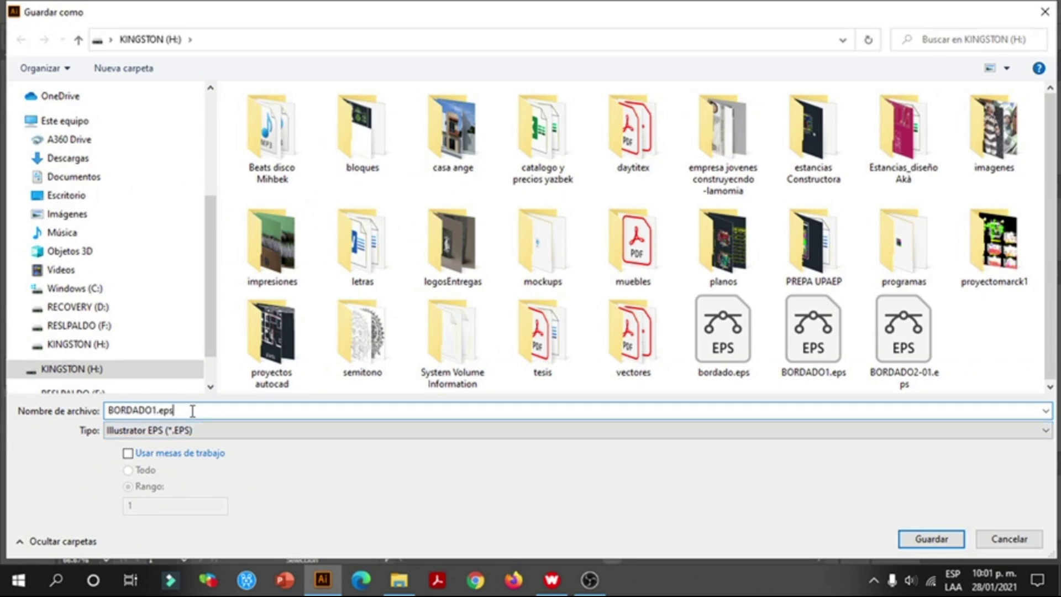
double_click(193, 410)
text(PRUEBADE BOR)
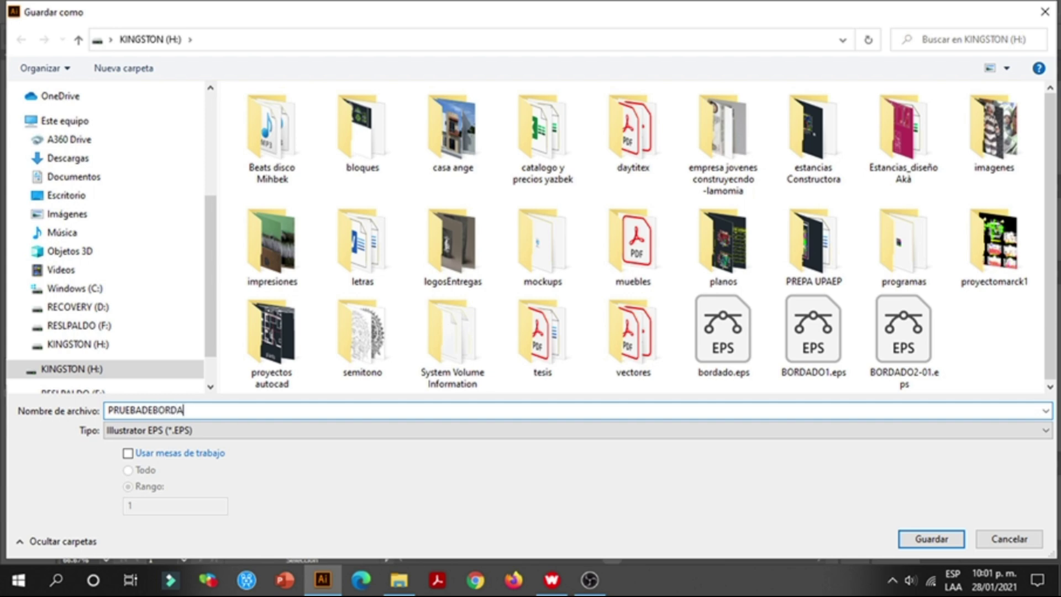
click(947, 540)
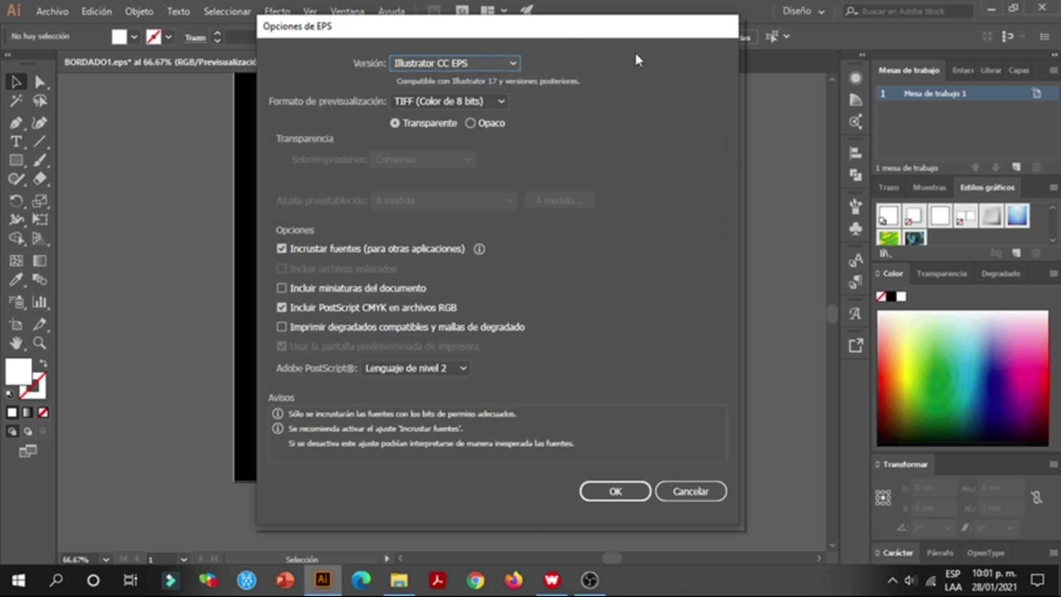
Step: Set the EPS version to Illustrator 3 EPS and complete the save
click(497, 65)
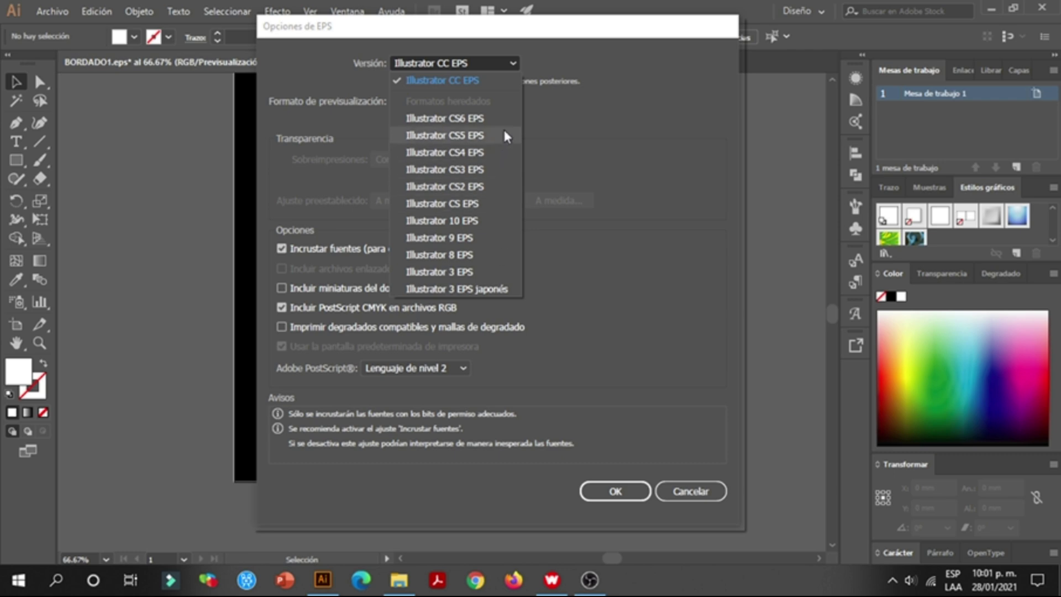
click(495, 274)
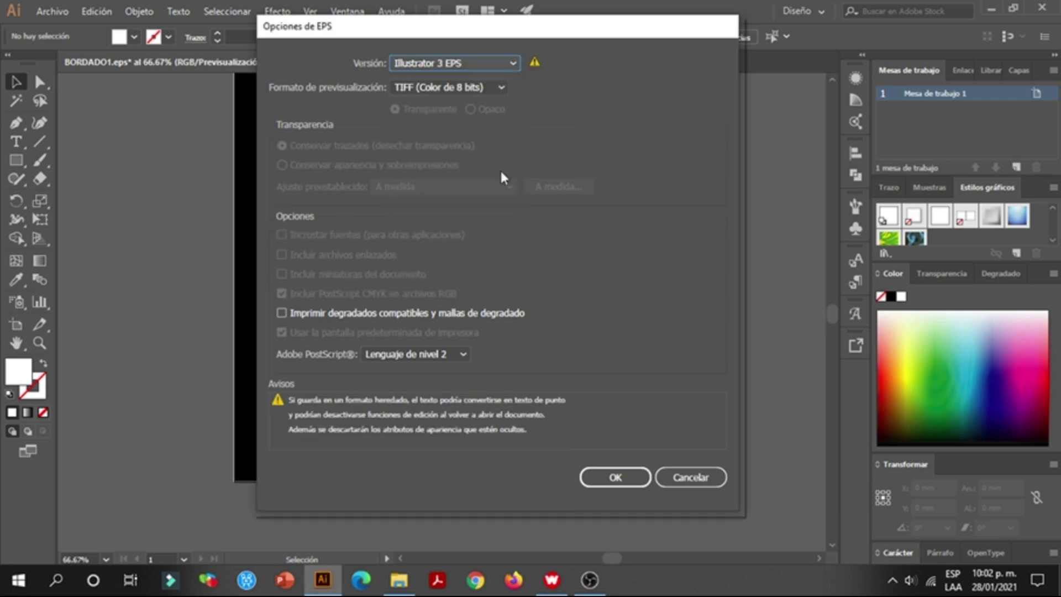
drag(536, 35, 549, 31)
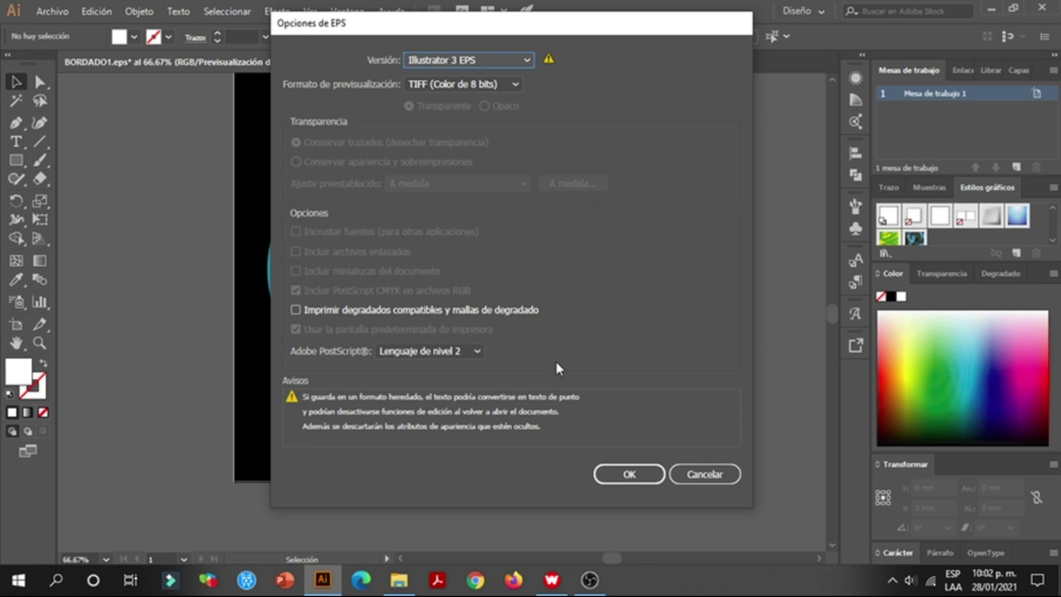
click(622, 473)
drag(531, 249, 528, 208)
click(601, 273)
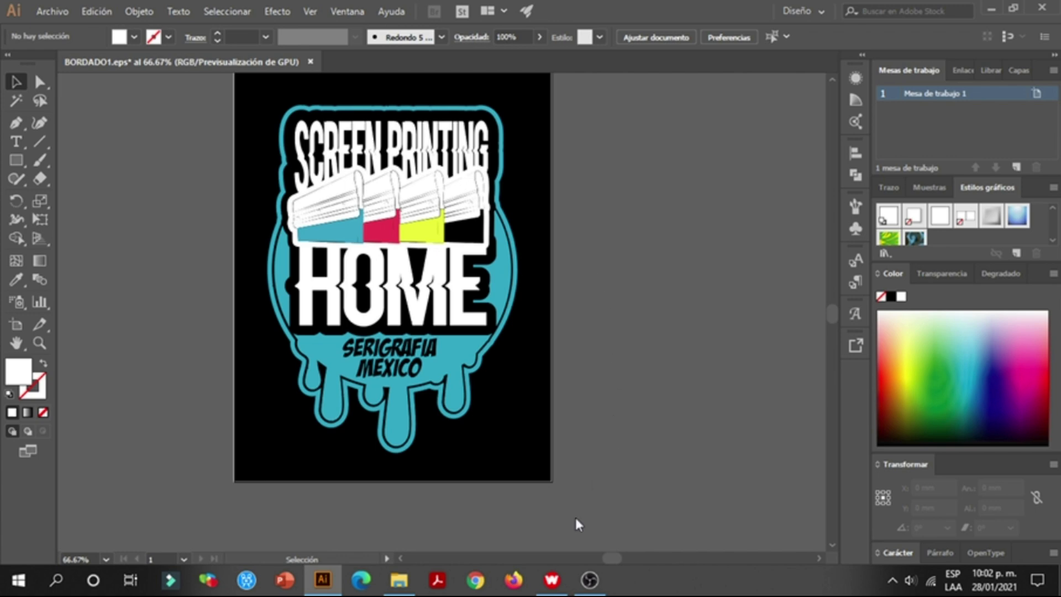
Step: Switch to Wilcom ES-65 Designer and start inserting a drawing file, showing all file types
click(552, 580)
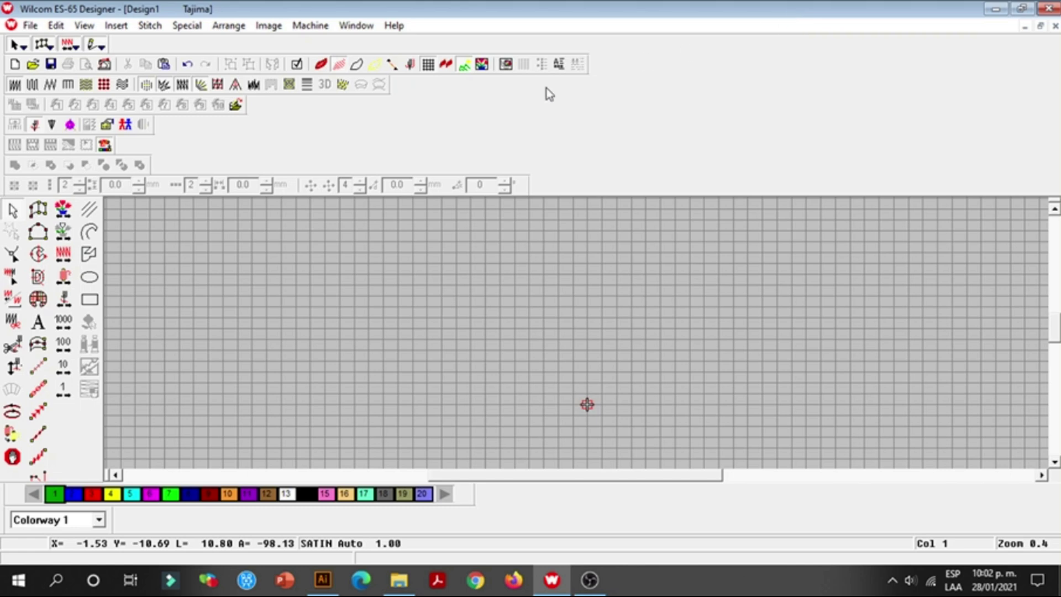
click(269, 26)
click(297, 40)
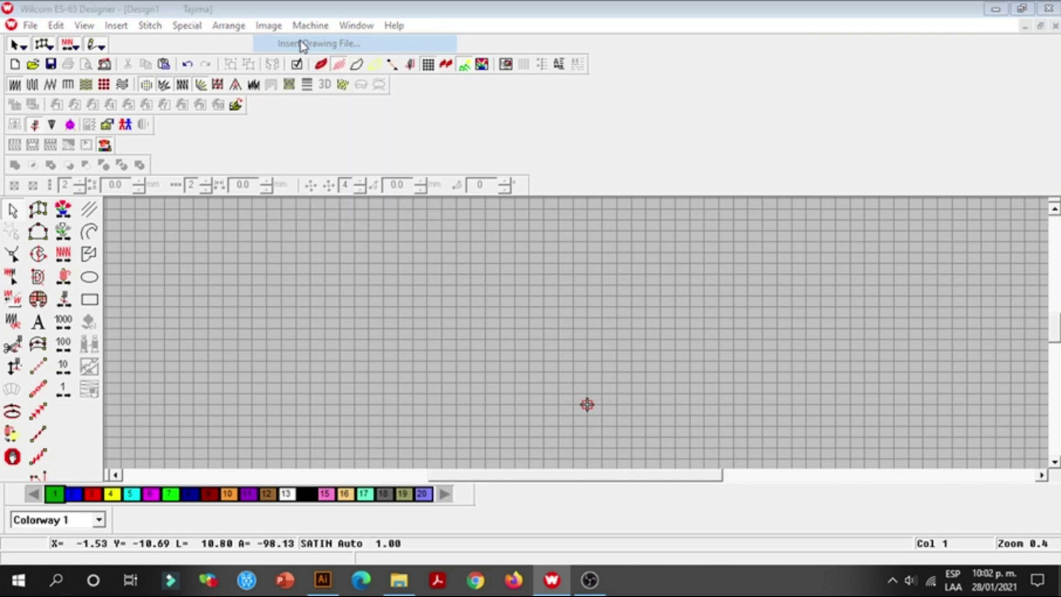
drag(512, 176, 504, 75)
click(545, 259)
click(522, 285)
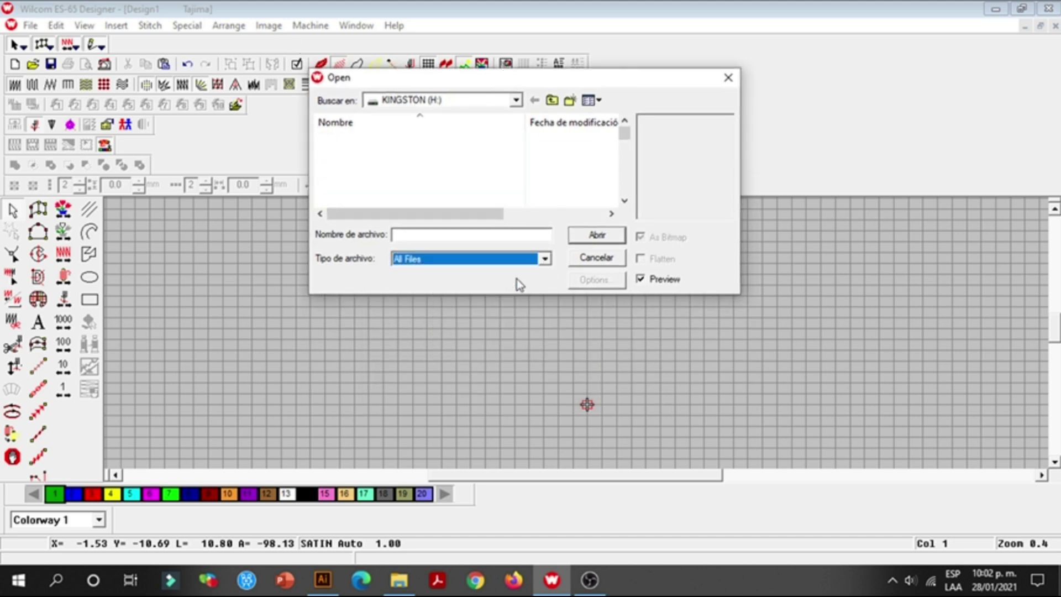
Step: Insert PRUEBADEBORDADO.eps from the KINGSTON (H:) drive into the design as a bitmap
scroll(456, 177, down, 5)
scroll(452, 170, down, 2)
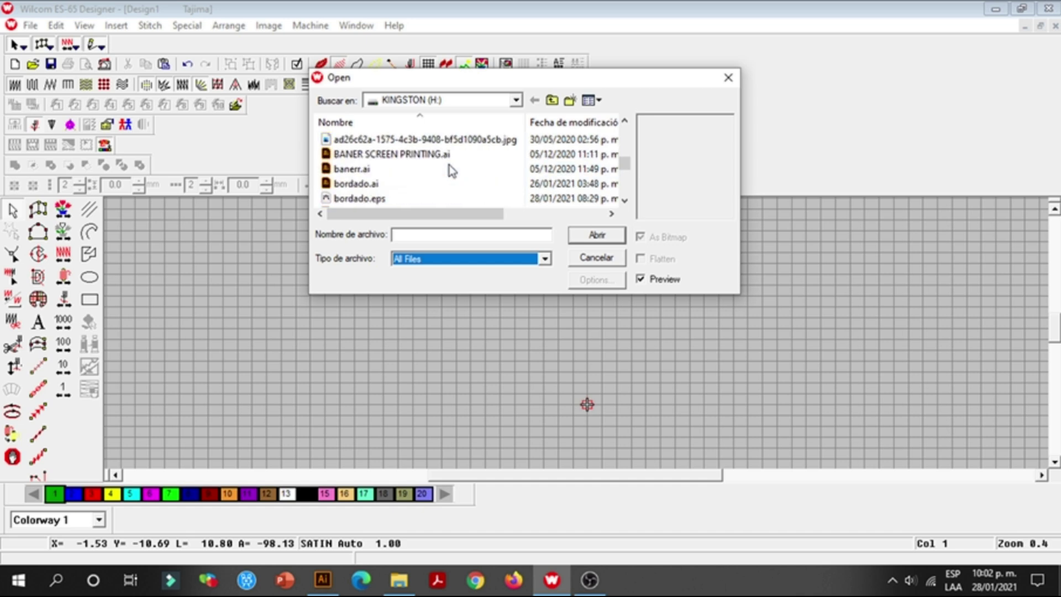
scroll(436, 176, down, 1)
scroll(440, 182, down, 2)
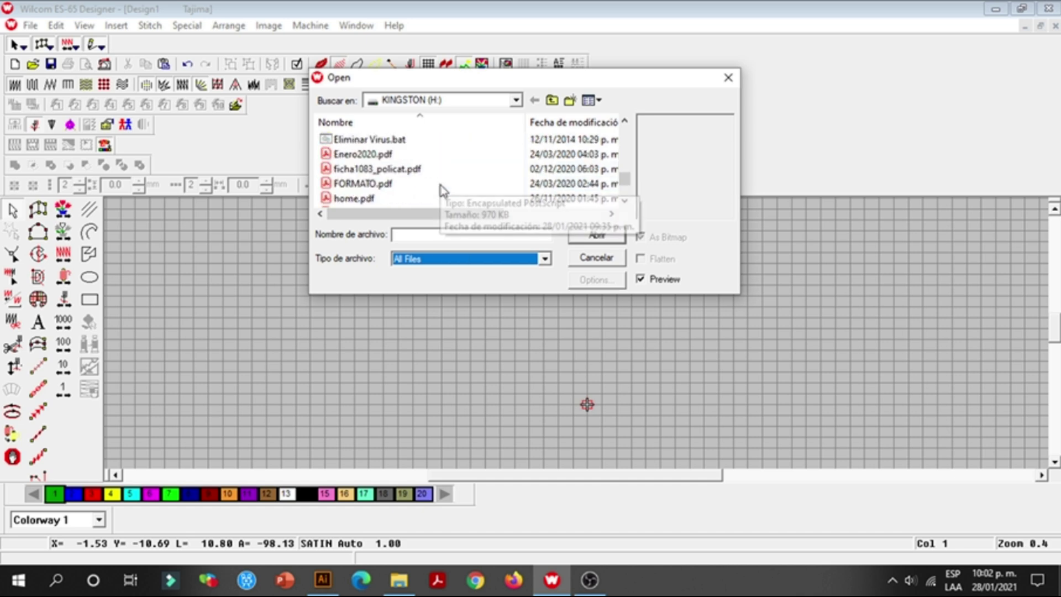
scroll(440, 184, up, 2)
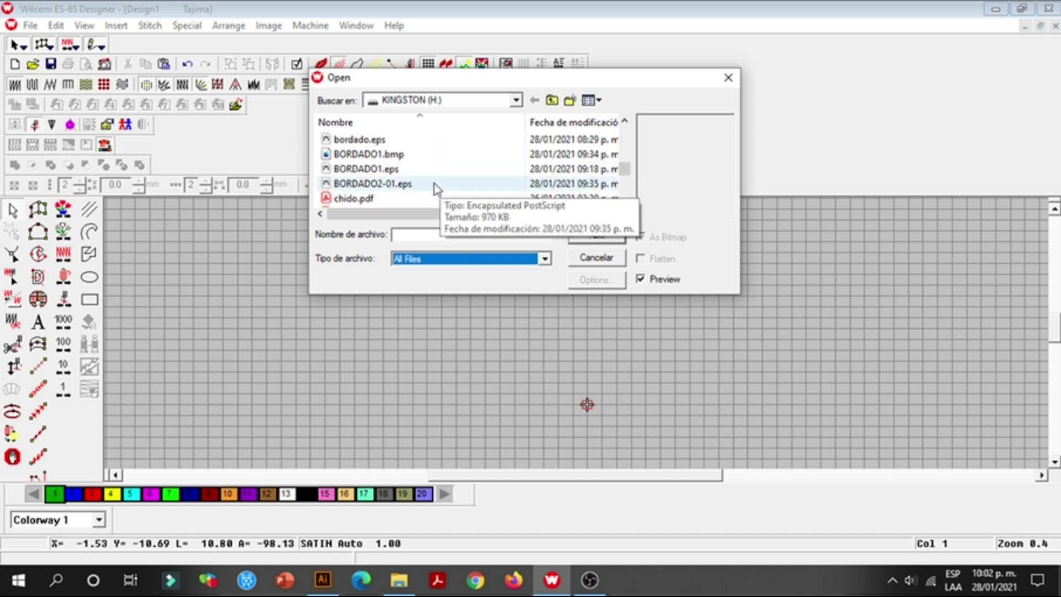
scroll(437, 186, up, 1)
scroll(431, 183, down, 4)
click(432, 198)
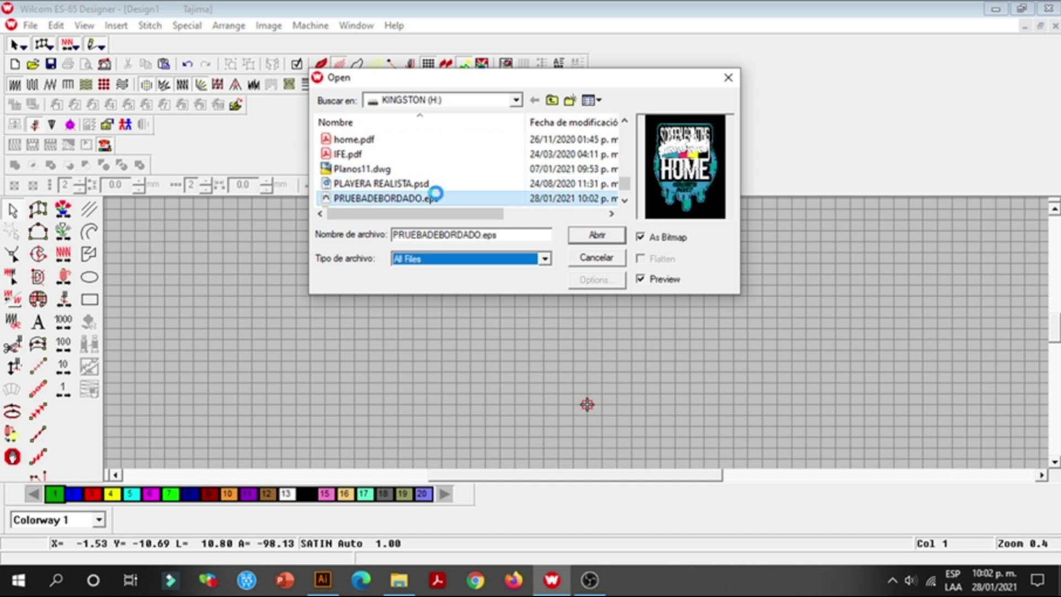
drag(657, 78, 595, 46)
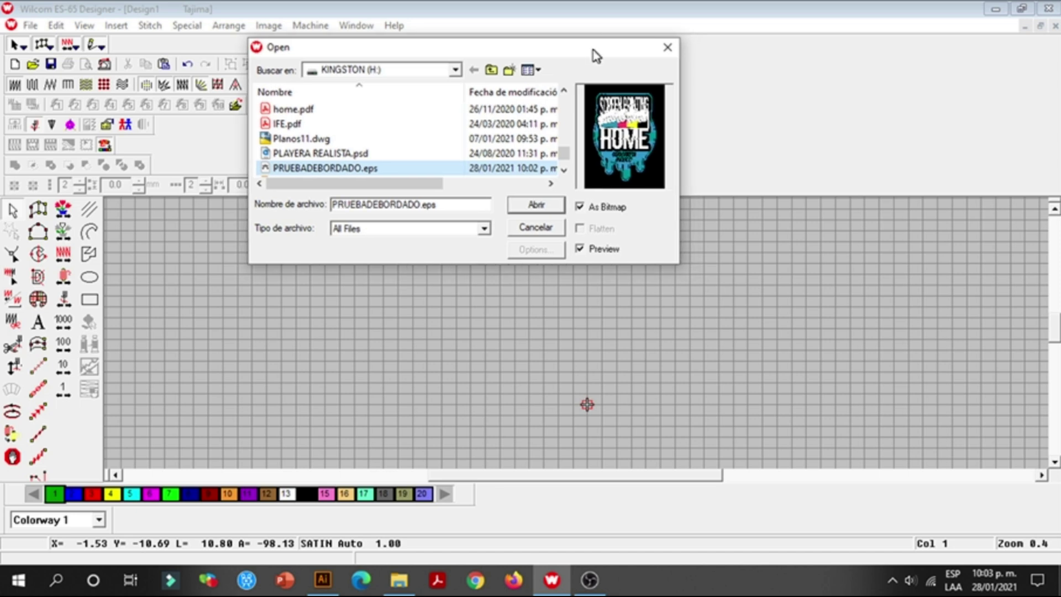
click(535, 207)
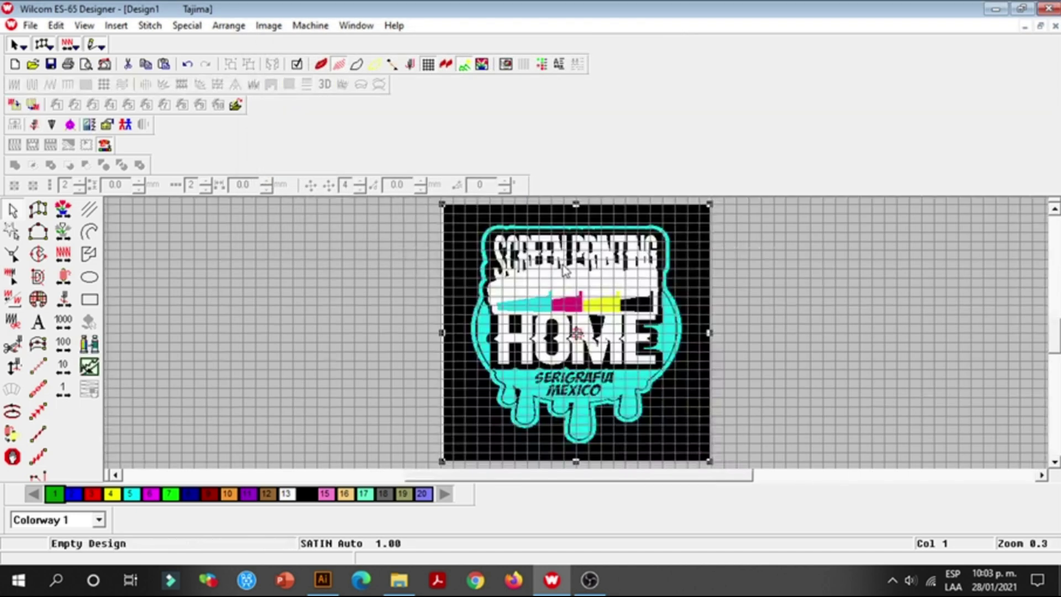
Step: Reduce the inserted bitmap's colors by number to 5
scroll(621, 281, down, 2)
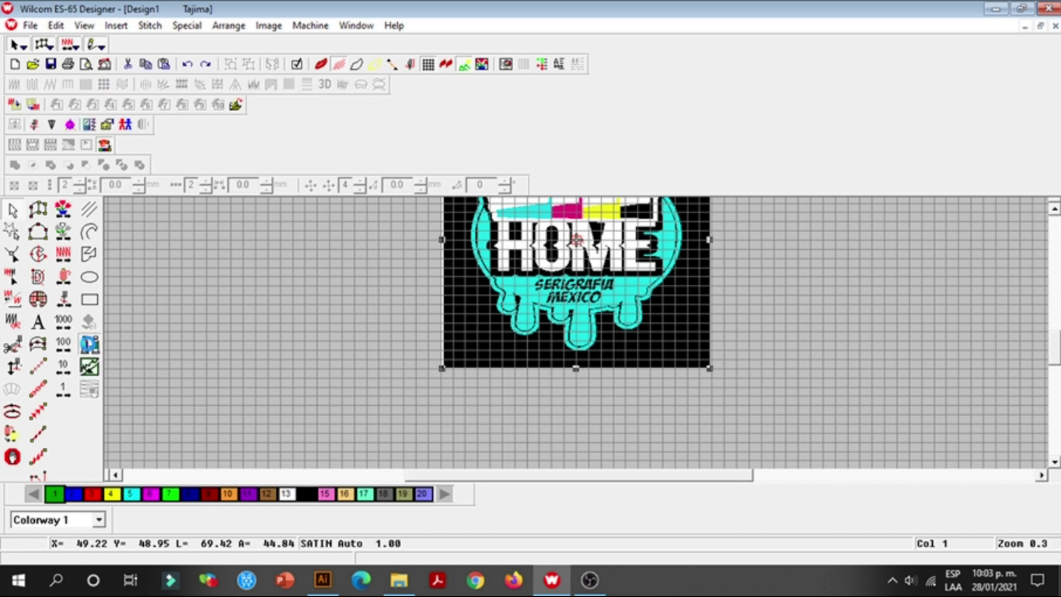
click(89, 344)
drag(488, 117, 415, 63)
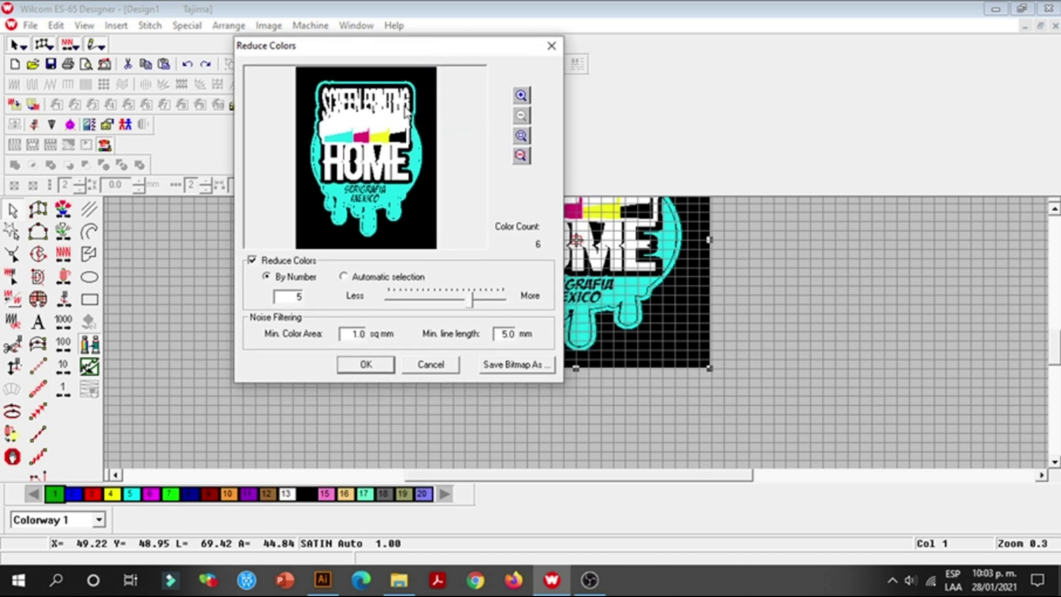
drag(299, 297, 306, 303)
click(296, 297)
click(290, 299)
double_click(297, 299)
click(370, 366)
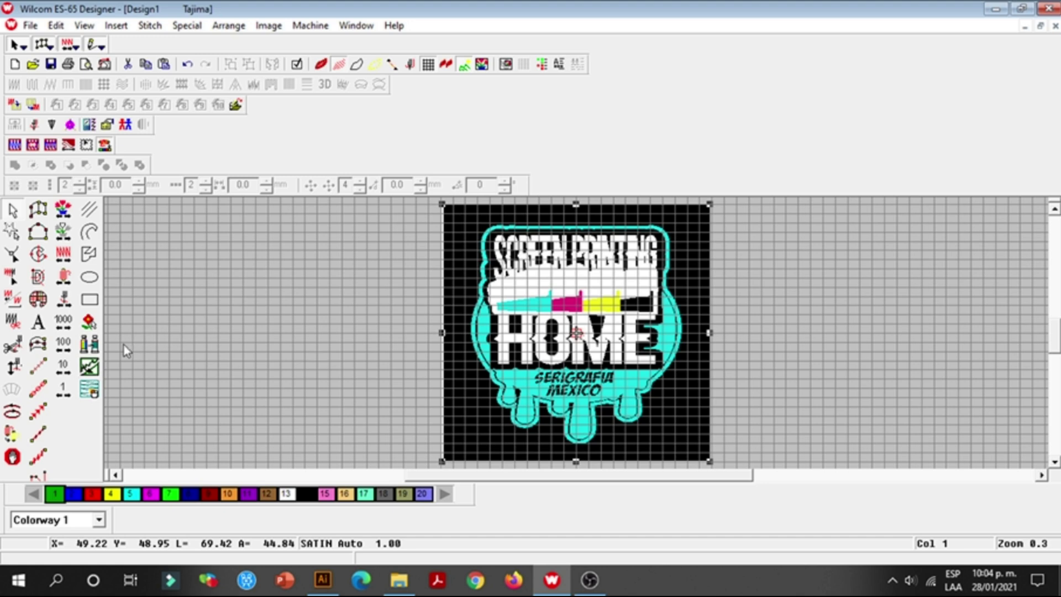
Step: Start a Smart Design from the bitmap, omitting black and assigning white as a Satin detail
click(93, 391)
drag(503, 157, 225, 62)
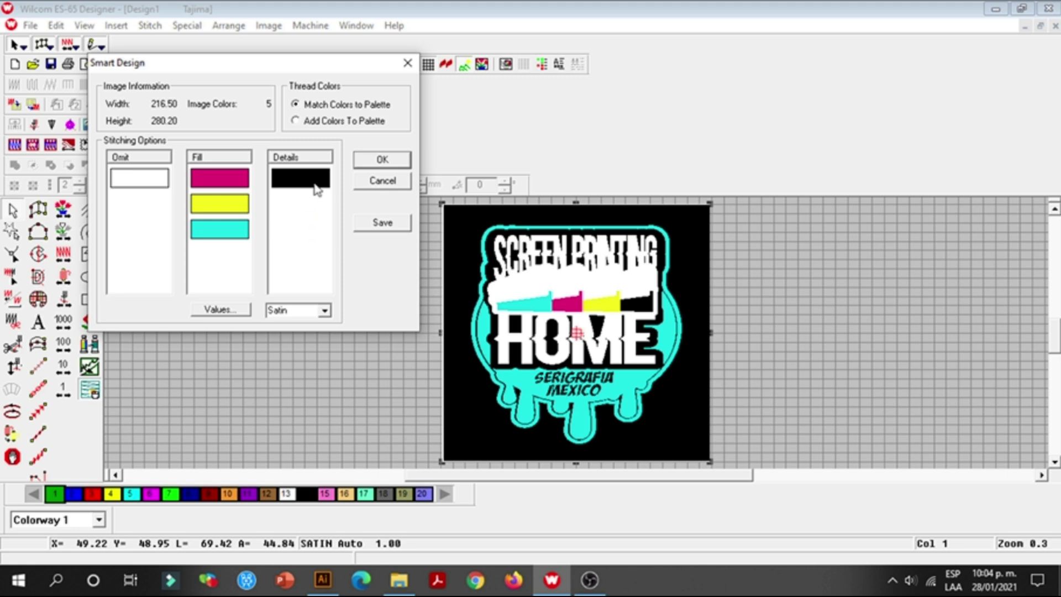
drag(305, 192, 138, 218)
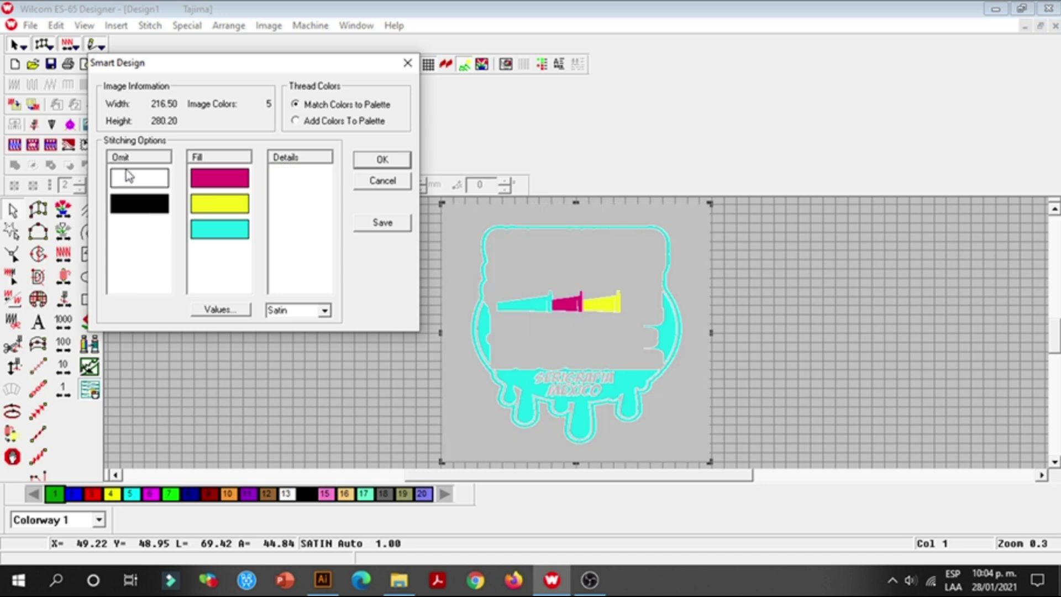
drag(144, 183, 303, 191)
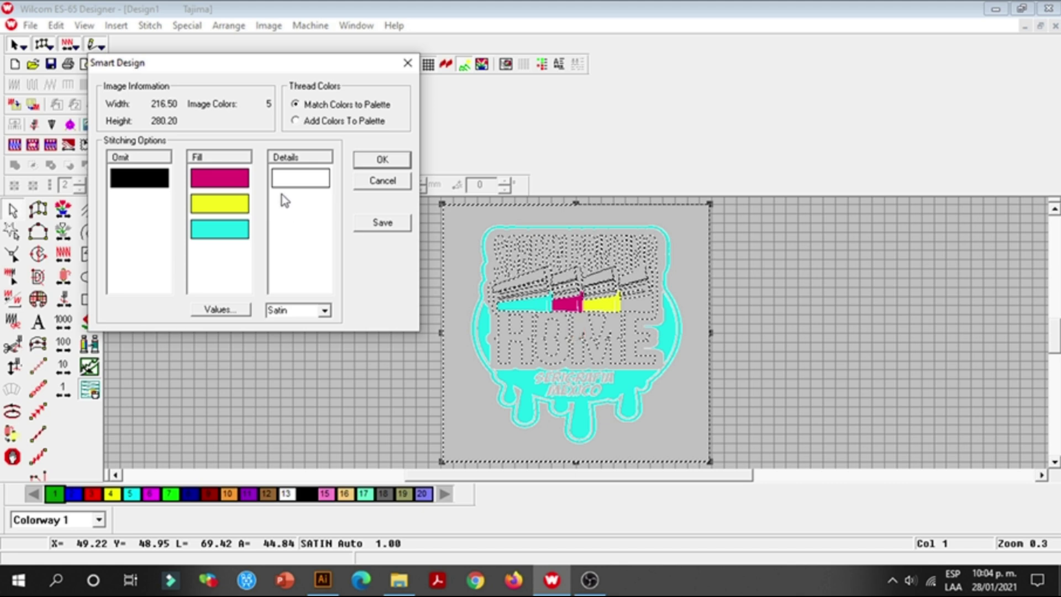
Step: Assign magenta, yellow and cyan as Satin details too, and generate the embroidery design
drag(233, 180, 301, 262)
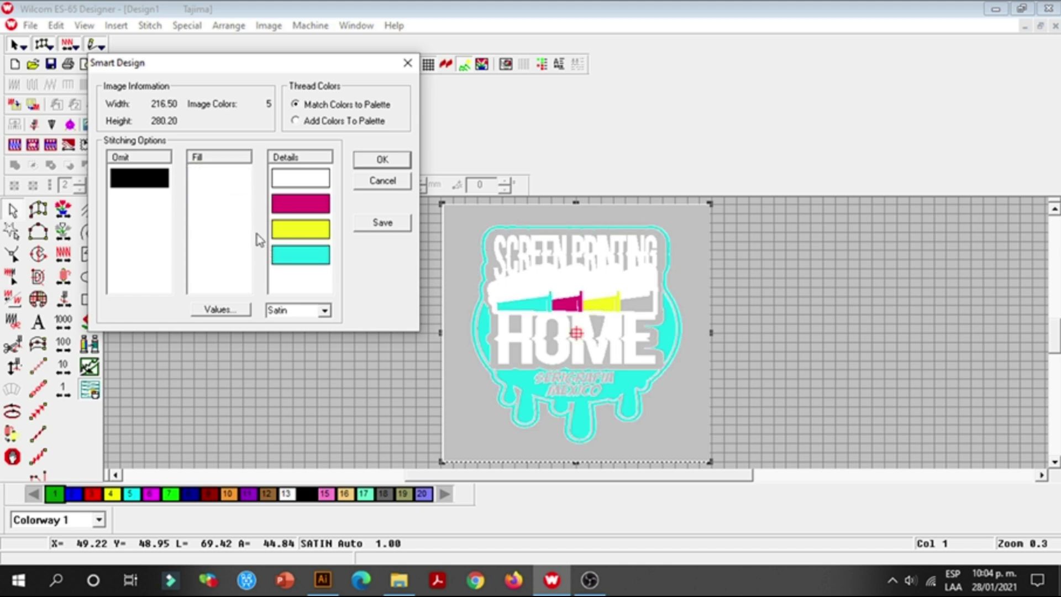
drag(294, 63, 305, 37)
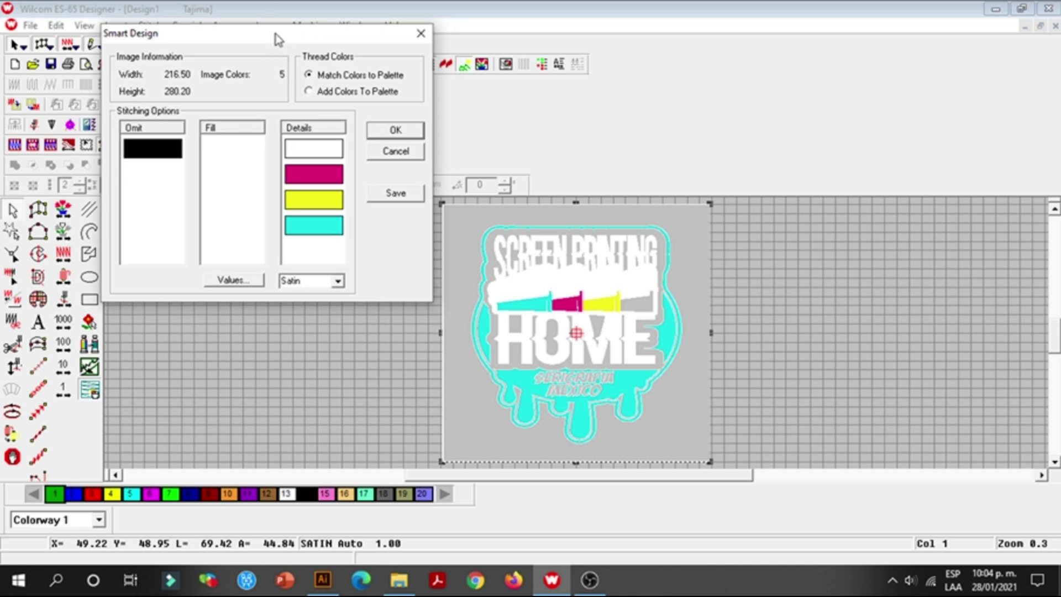
drag(278, 39, 285, 39)
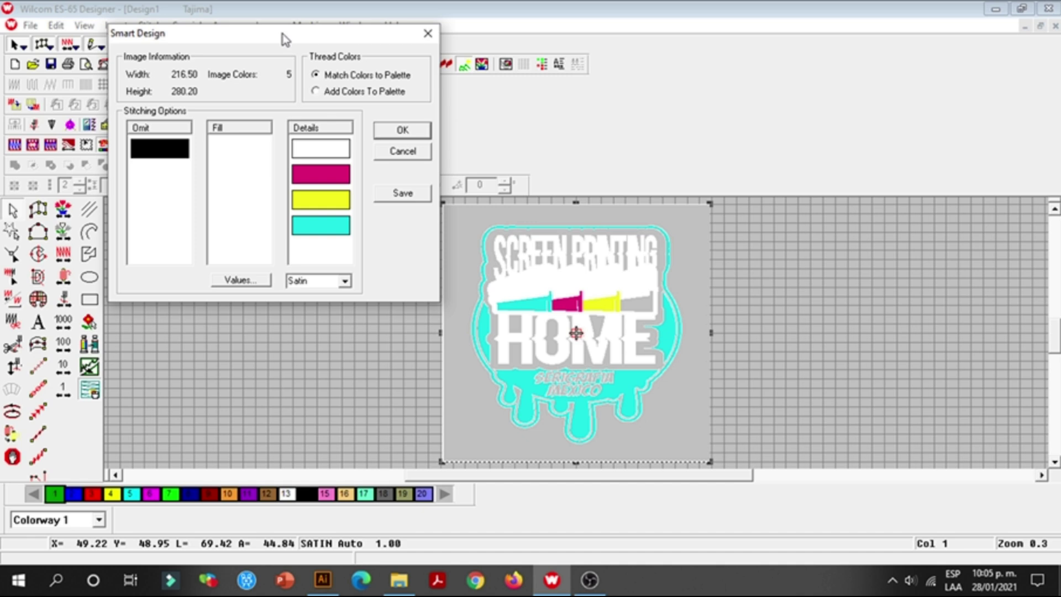
drag(285, 39, 313, 70)
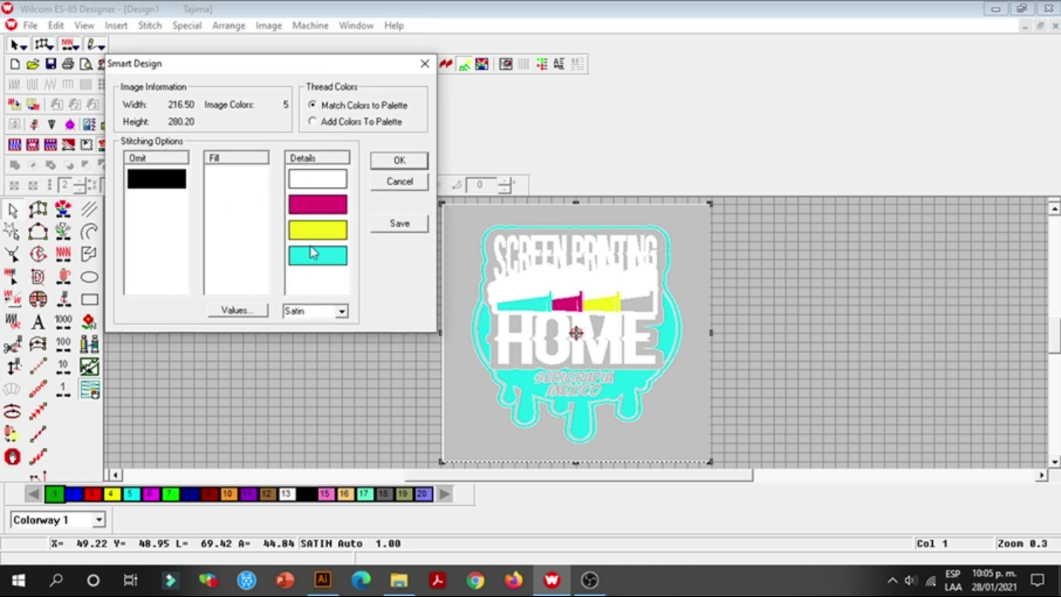
click(396, 159)
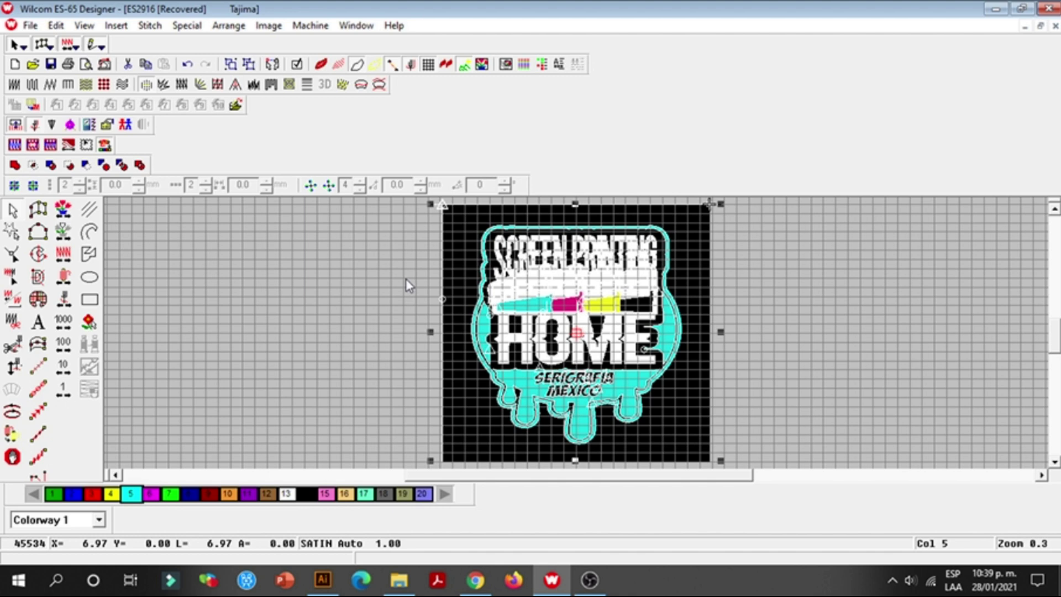
Step: Delete the stitched background frame and the source bitmap, leaving only the logo's embroidery objects
click(407, 280)
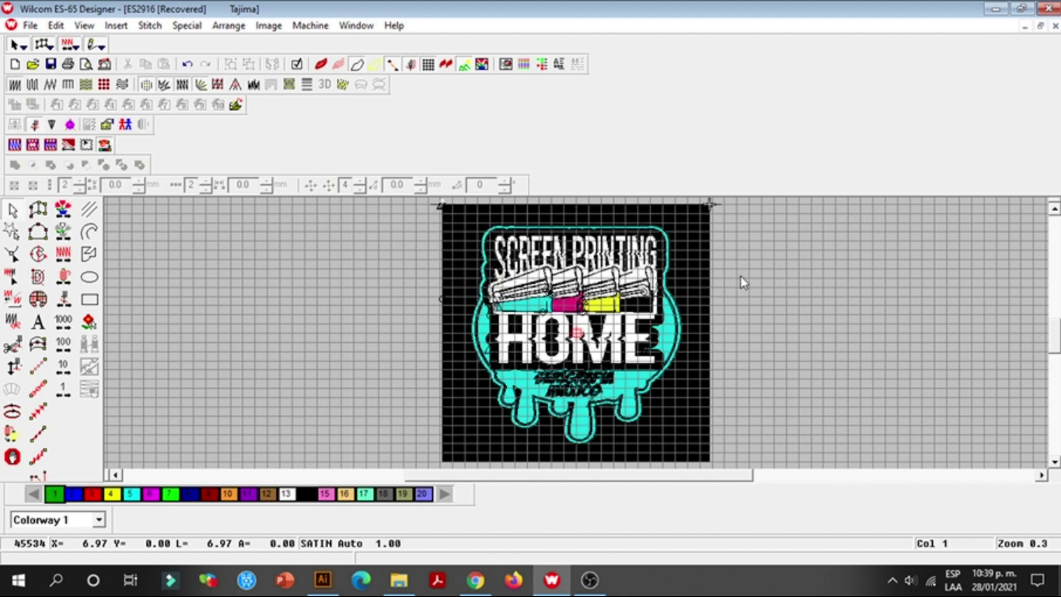
click(692, 281)
click(691, 281)
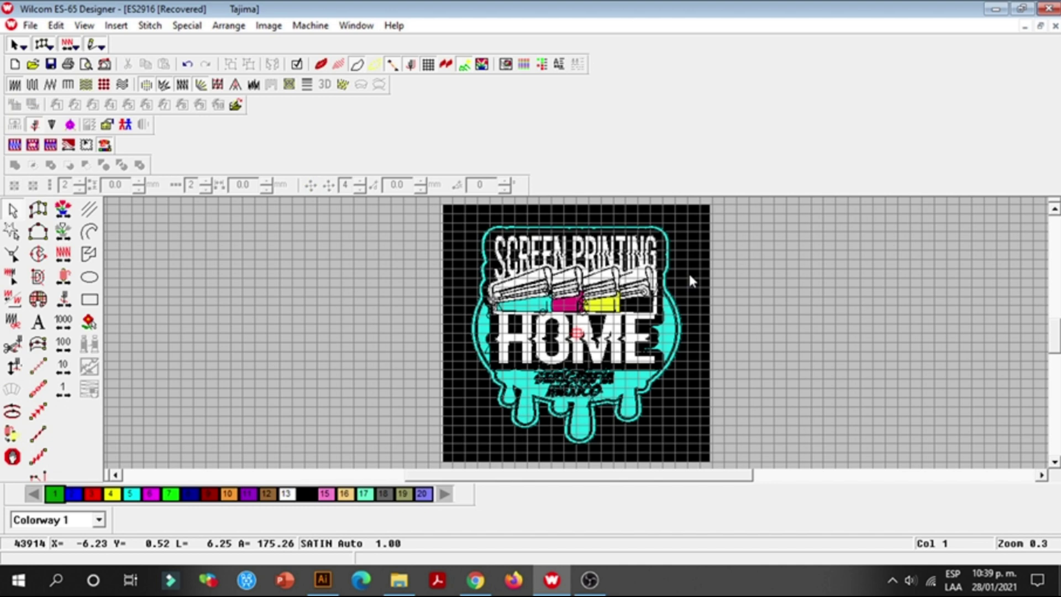
key(Delete)
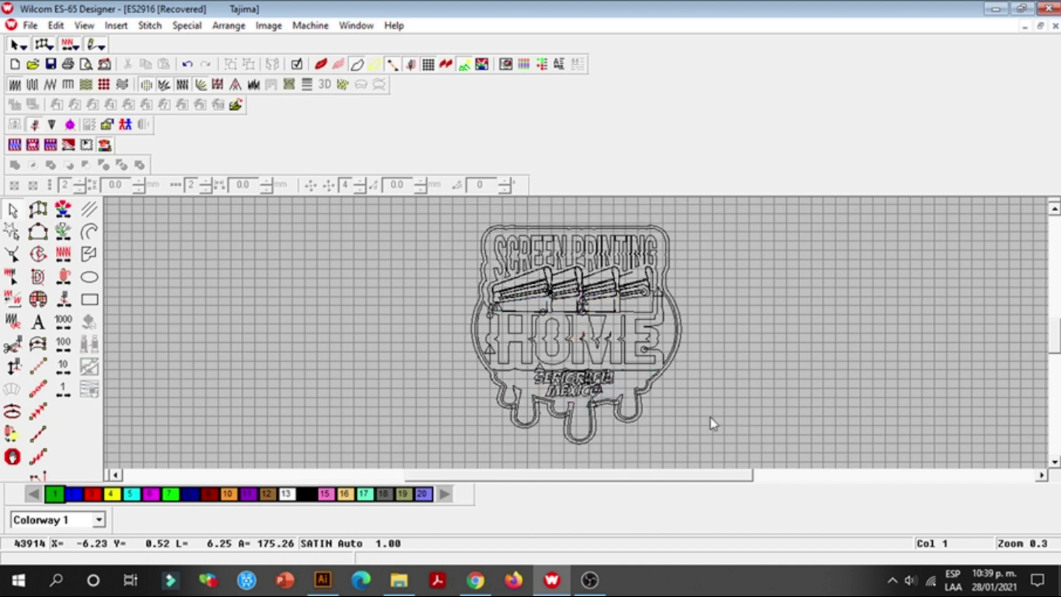
Step: Preview the realistic rendering briefly, switch to the plain stitch view and inspect the HOME lettering
key(ctrl+a)
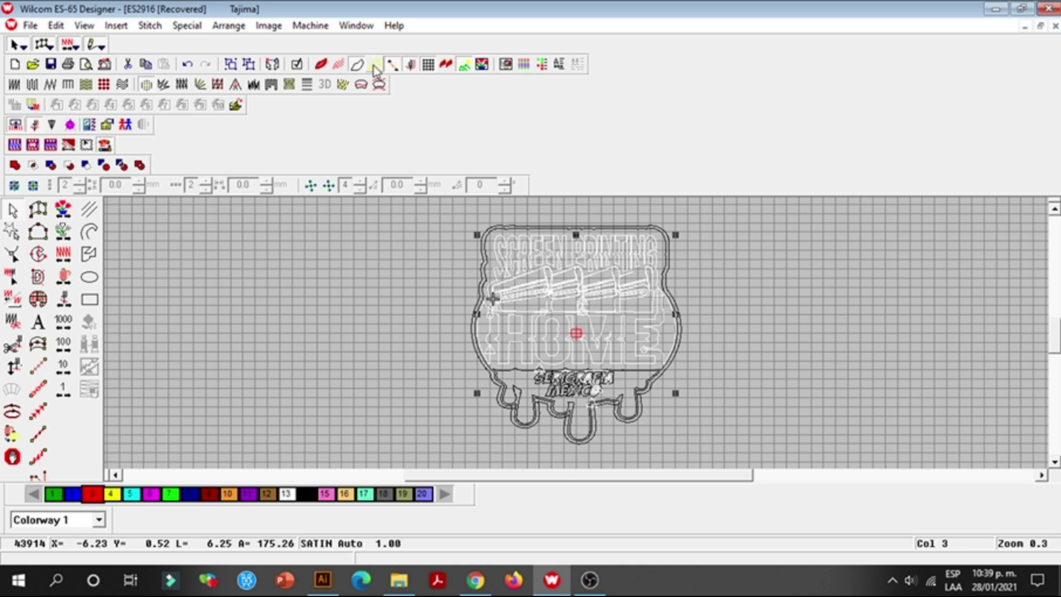
click(338, 64)
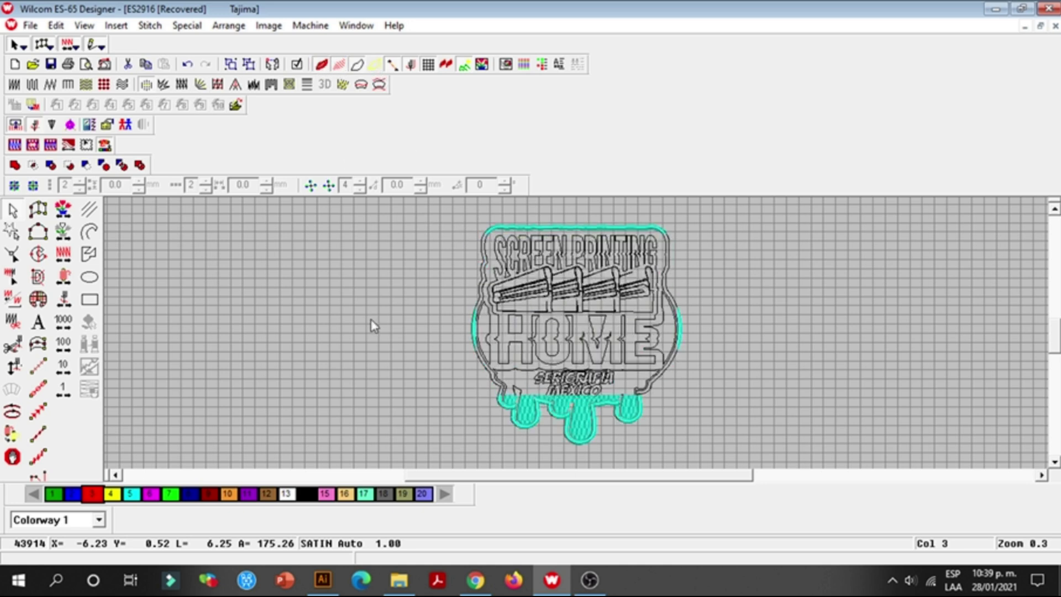
click(372, 326)
click(336, 66)
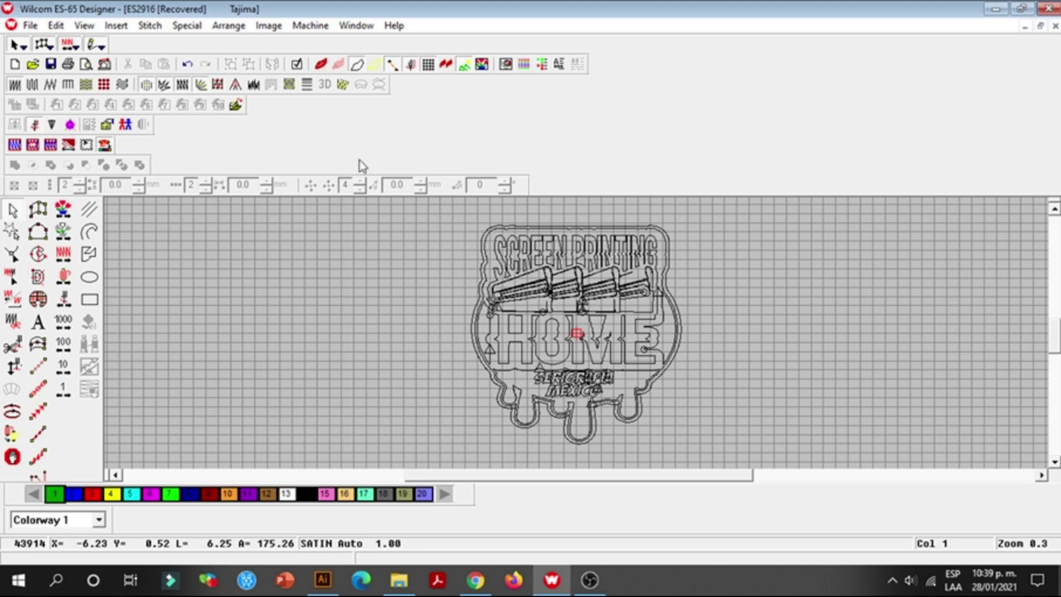
click(338, 64)
scroll(597, 353, up, 4)
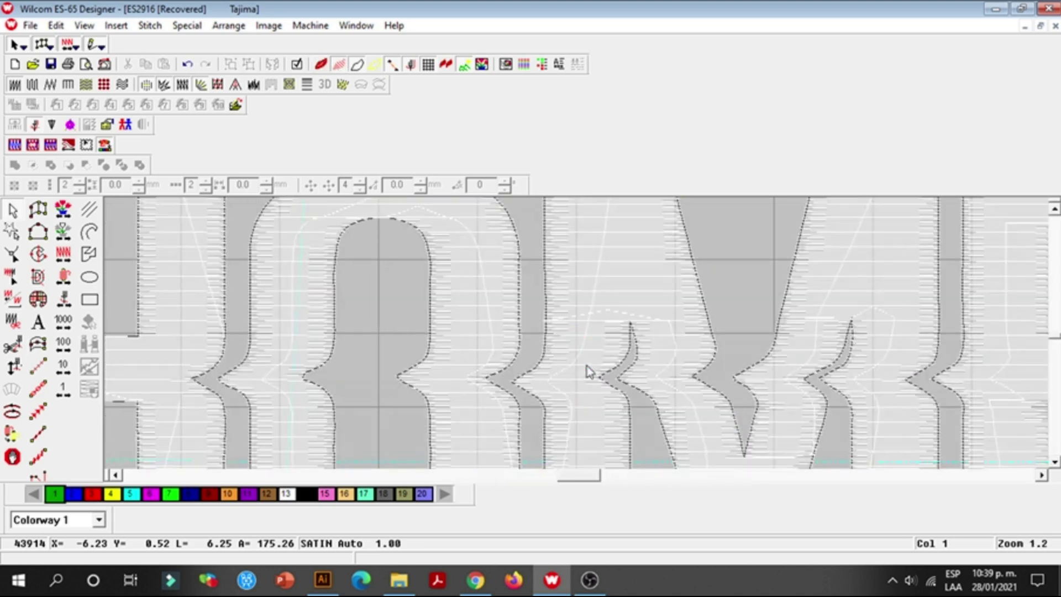
scroll(546, 299, down, 3)
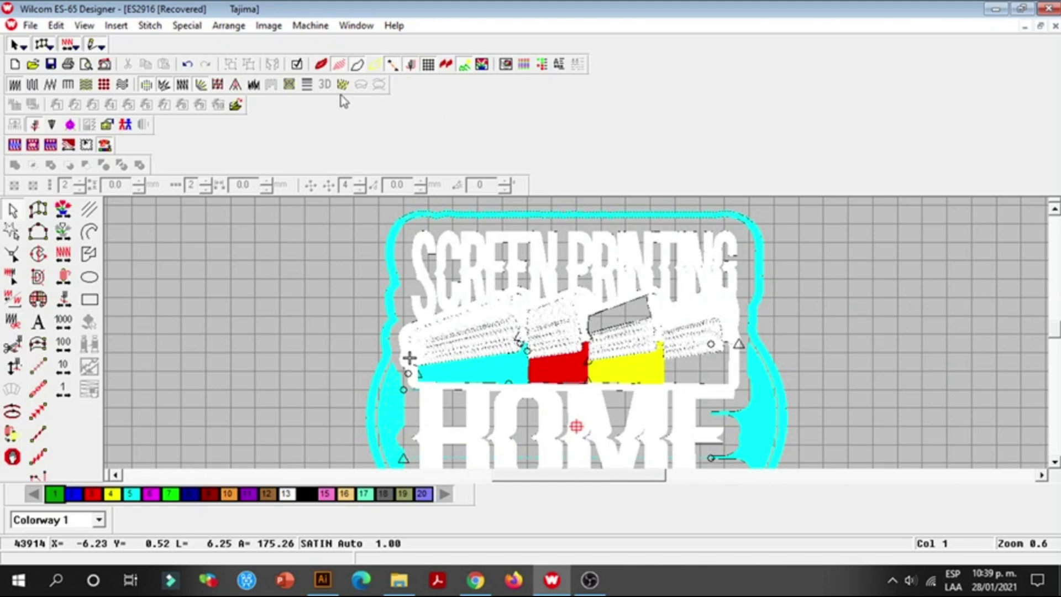
Step: Hide the stitches and examine the outlines of the squeegees, the HOME lettering and the whole logo
click(340, 66)
scroll(340, 265, down, 3)
scroll(326, 276, up, 2)
scroll(500, 315, up, 2)
scroll(660, 263, down, 2)
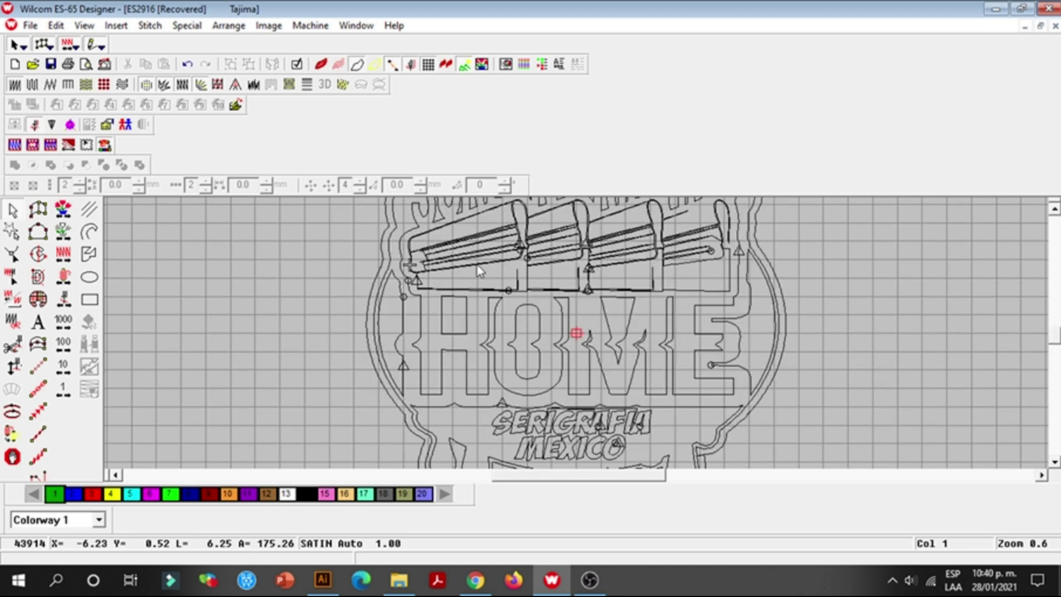
scroll(531, 299, up, 1)
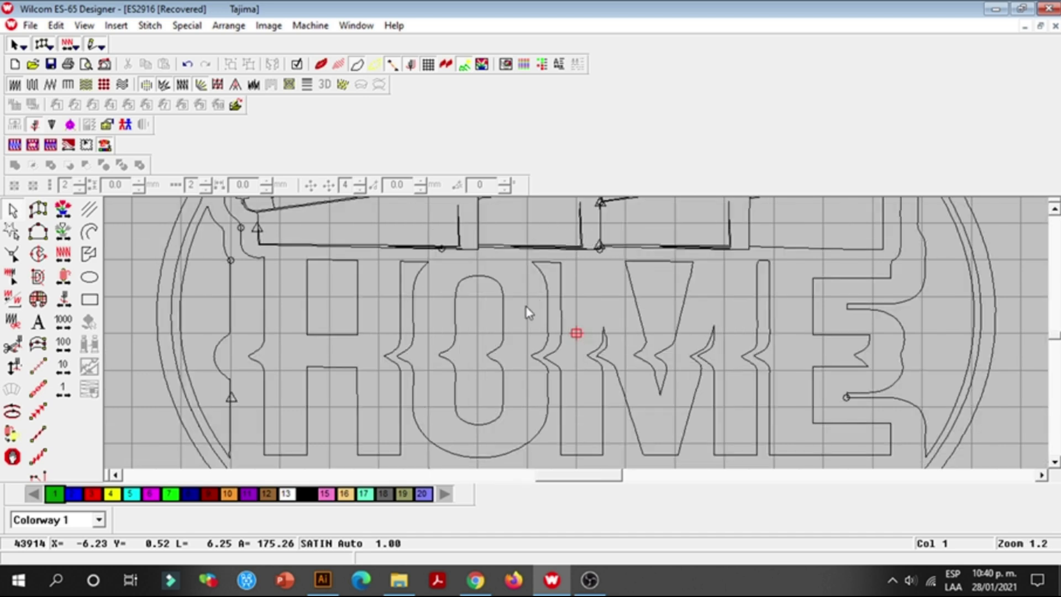
scroll(528, 310, down, 2)
key(ctrl+a)
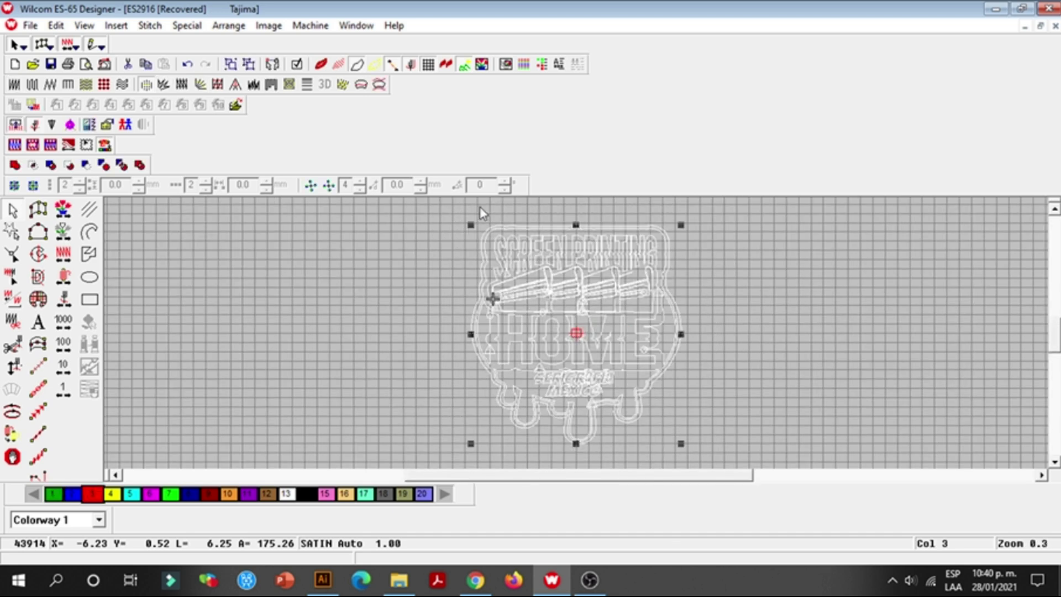
click(360, 214)
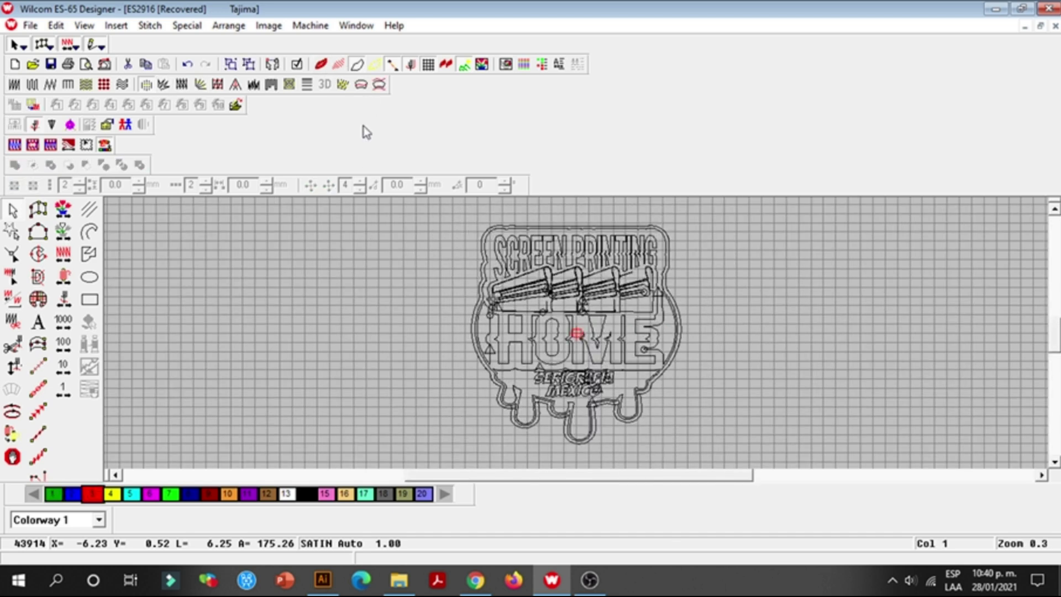
Step: Show the stitches and examine them in the drips, the SERIGRAFIA MEXICO, HOME and SCREEN PRINTING lettering, and the border
click(340, 65)
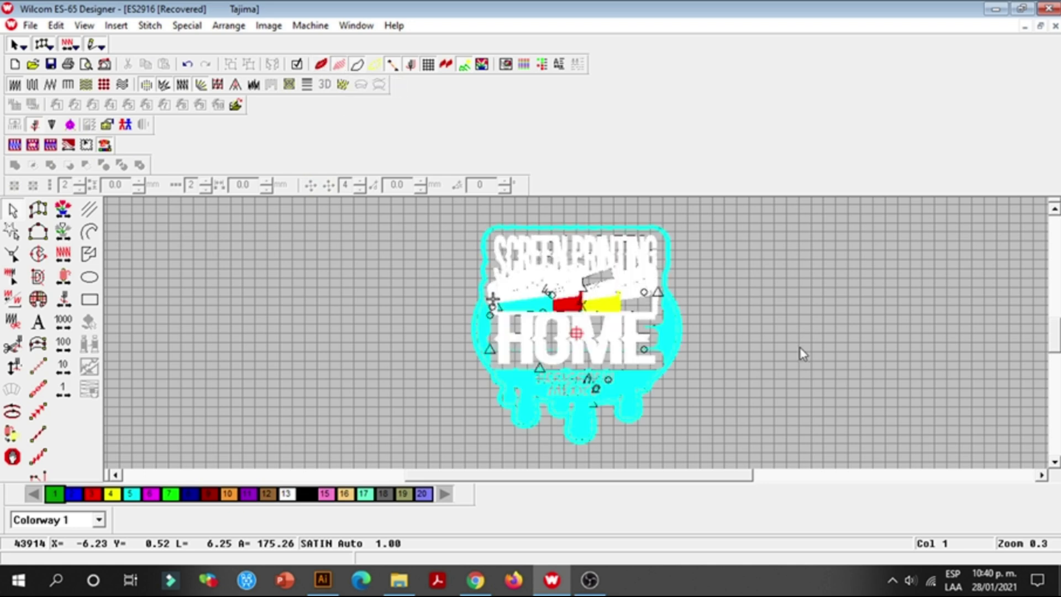
scroll(687, 374, up, 1)
scroll(829, 305, down, 3)
scroll(612, 299, up, 1)
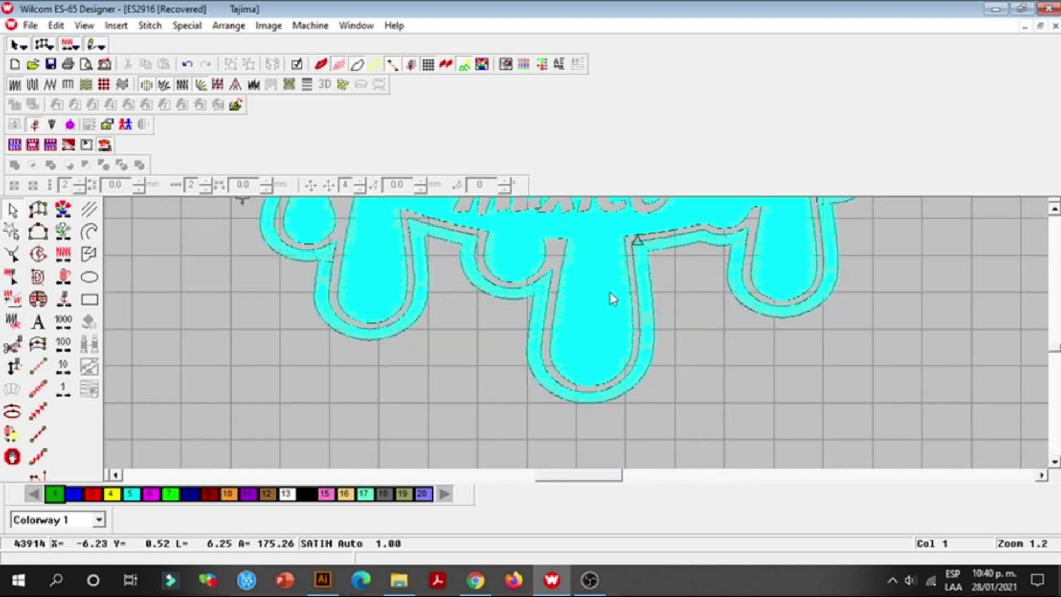
scroll(612, 298, up, 1)
scroll(604, 289, up, 5)
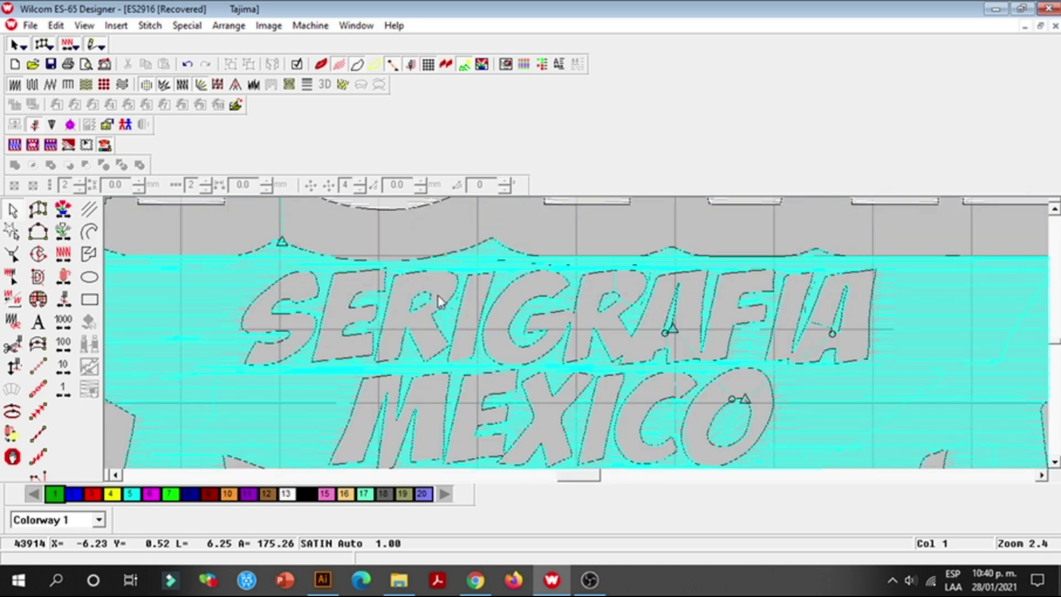
scroll(442, 299, up, 4)
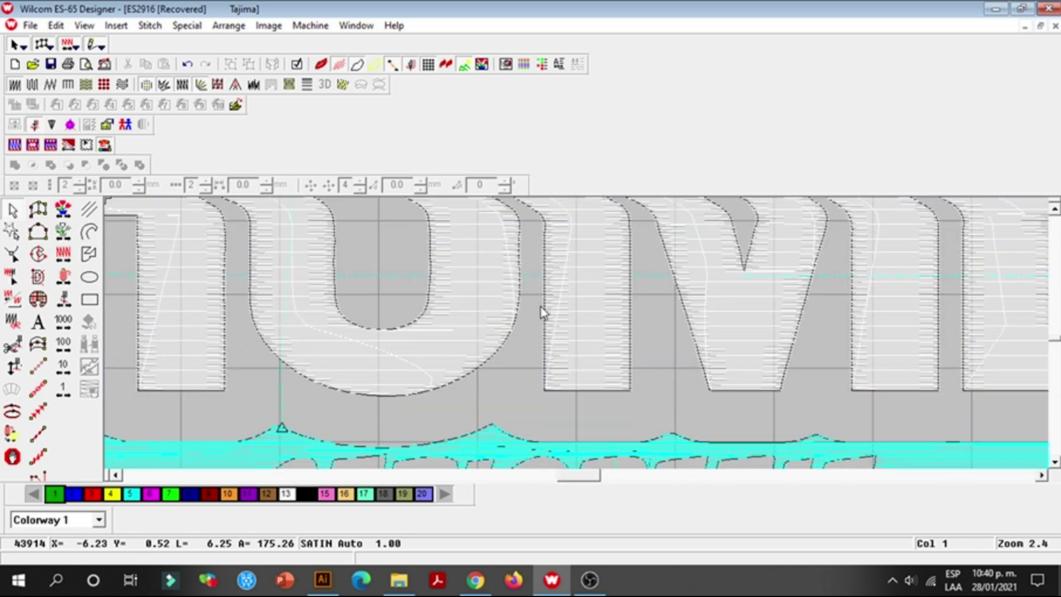
scroll(542, 312, down, 2)
scroll(561, 293, up, 3)
scroll(583, 274, up, 2)
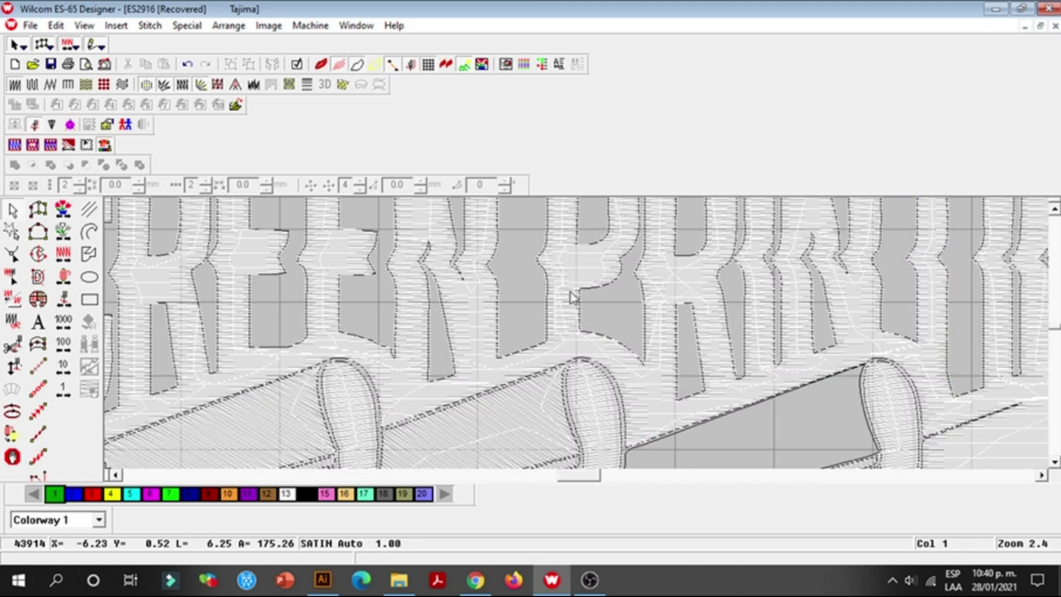
scroll(567, 294, up, 4)
scroll(519, 284, up, 2)
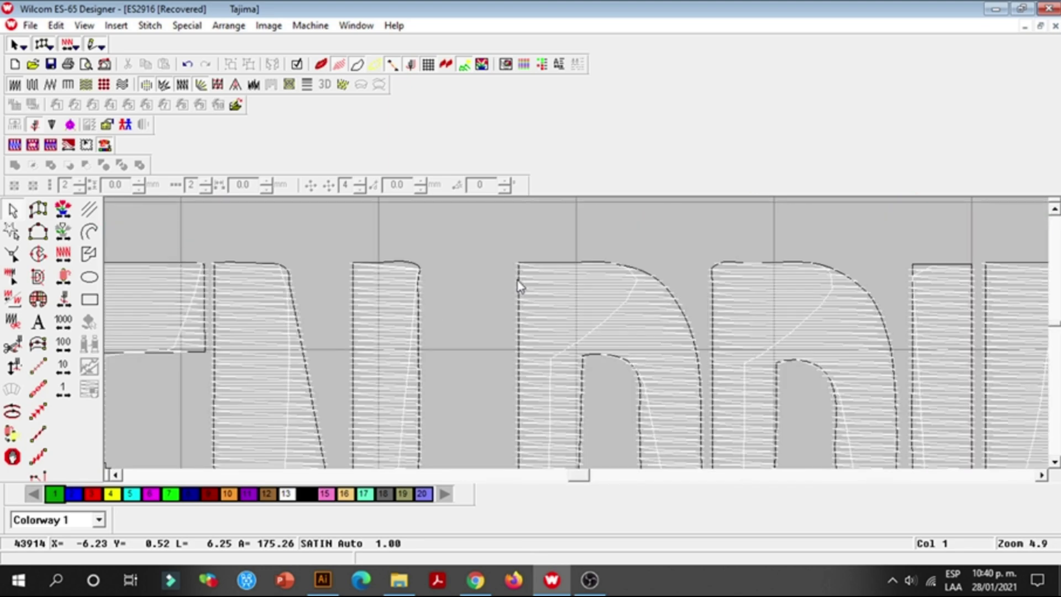
scroll(519, 284, down, 2)
scroll(519, 285, up, 4)
scroll(519, 285, down, 6)
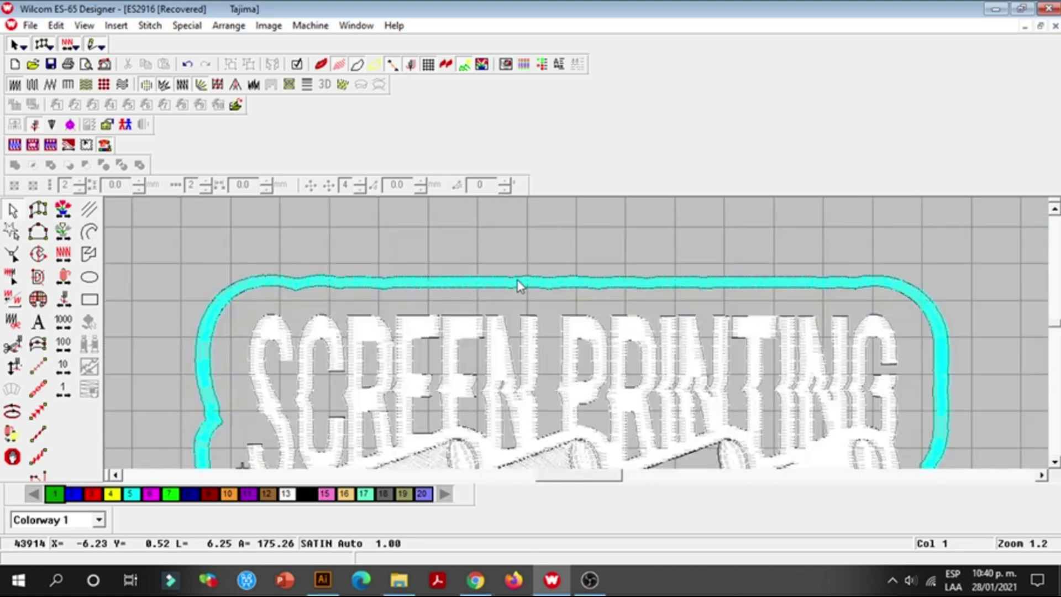
Step: Turn on the realistic thread rendering and examine the lettering, squeegees and drips
click(322, 65)
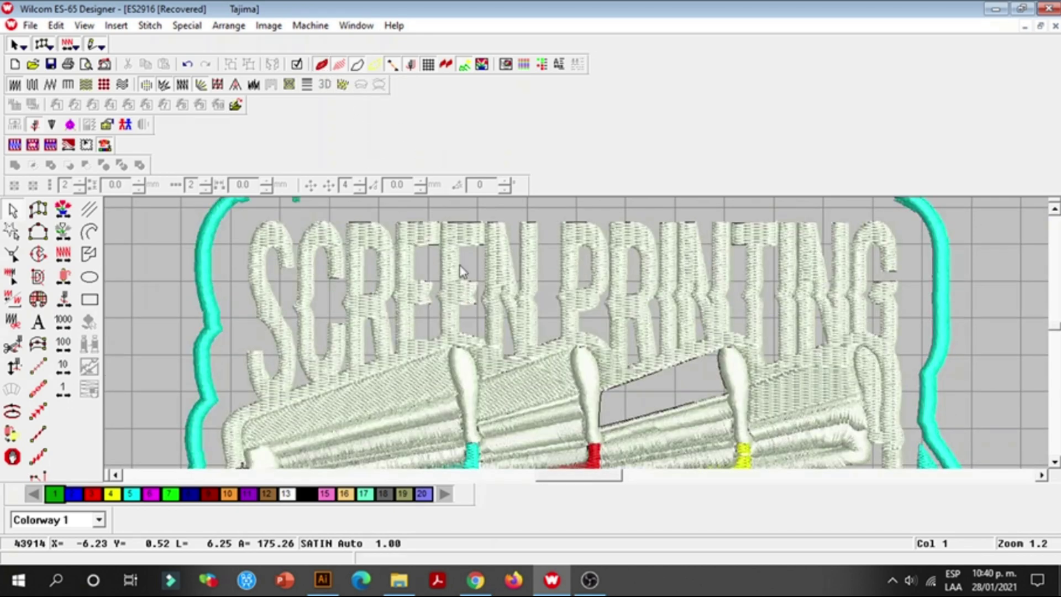
scroll(460, 273, down, 3)
scroll(500, 284, down, 3)
scroll(539, 284, up, 3)
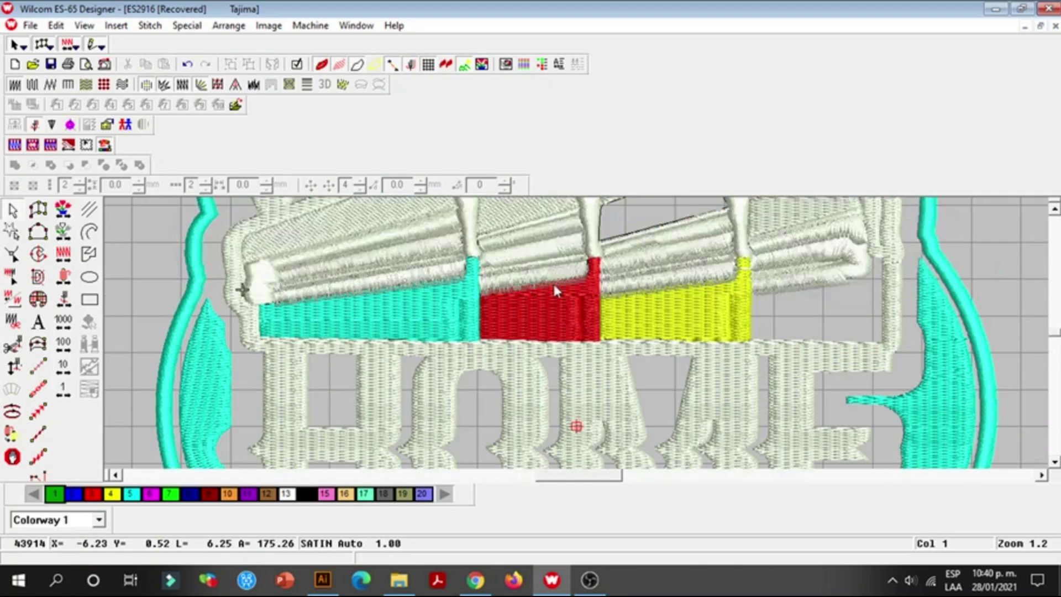
scroll(536, 293, up, 2)
scroll(478, 295, down, 2)
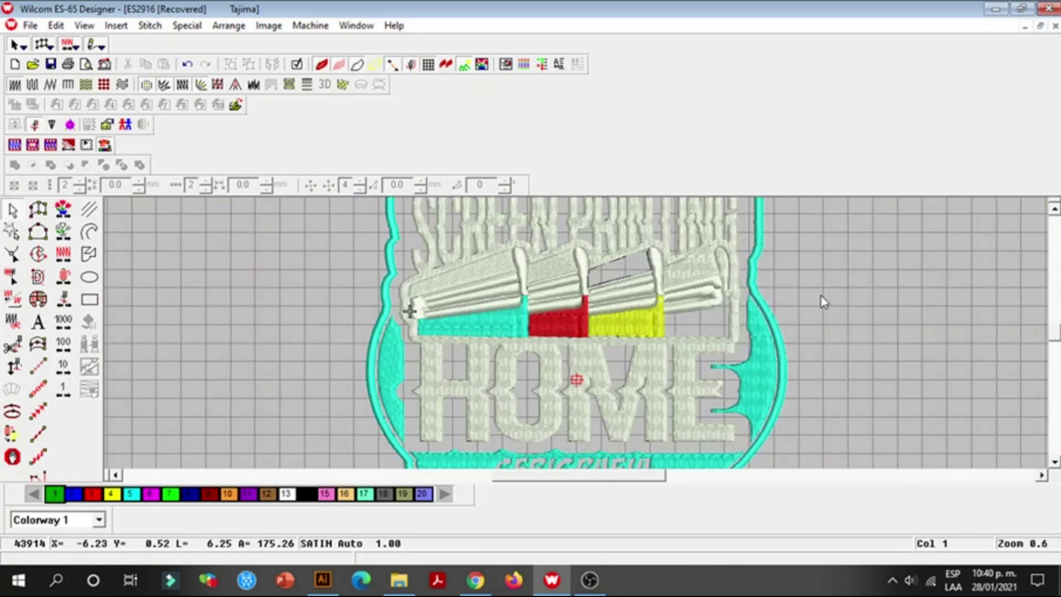
scroll(813, 315, down, 3)
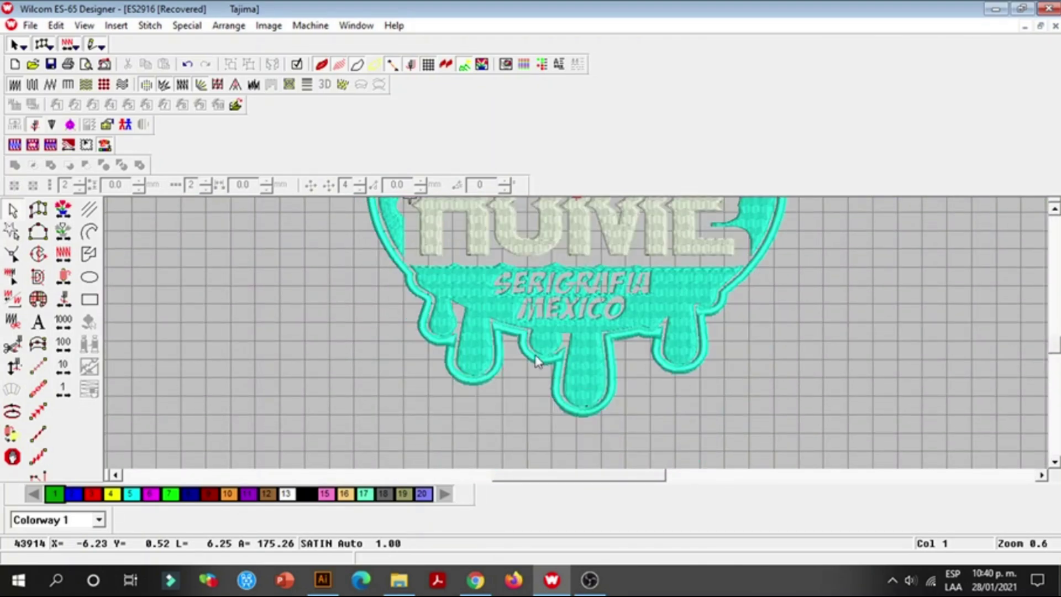
scroll(619, 347, up, 3)
scroll(619, 346, down, 3)
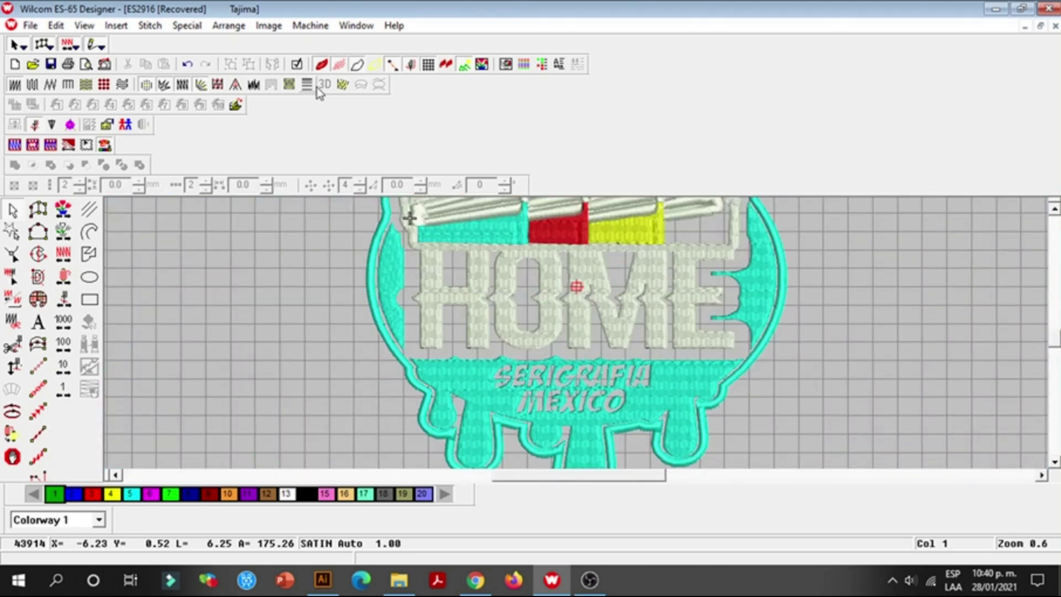
Step: Return to the plain stitch view and select the entire logo design
scroll(396, 274, down, 1)
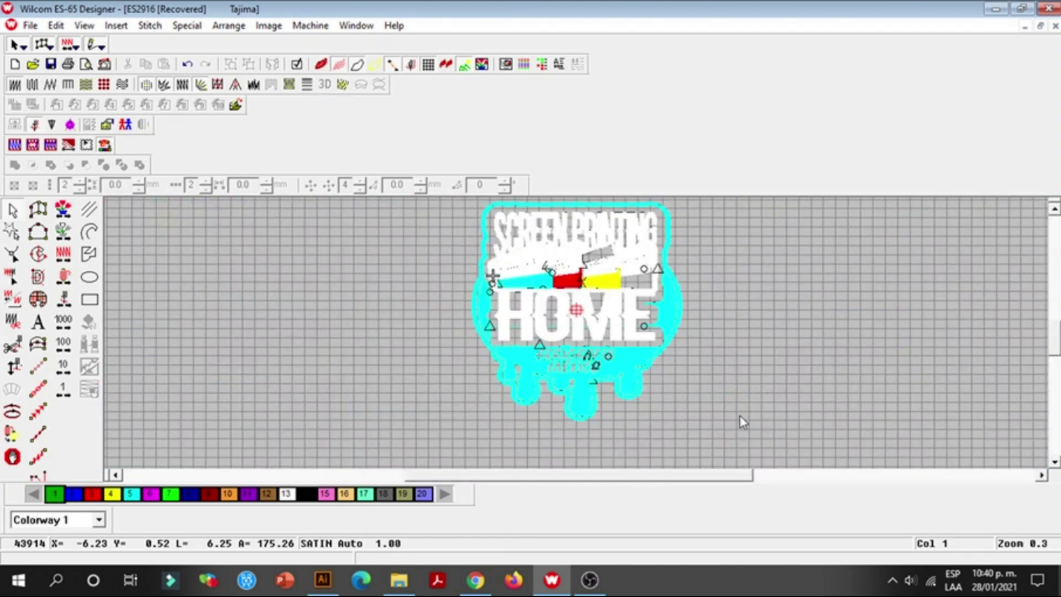
drag(512, 262, 501, 244)
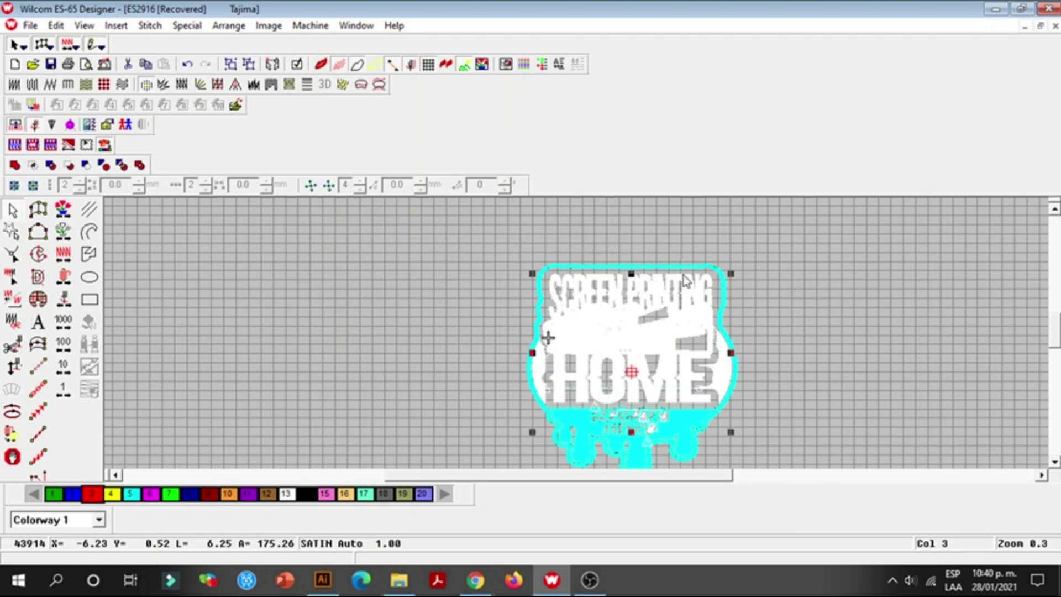
scroll(787, 288, up, 1)
scroll(785, 290, up, 3)
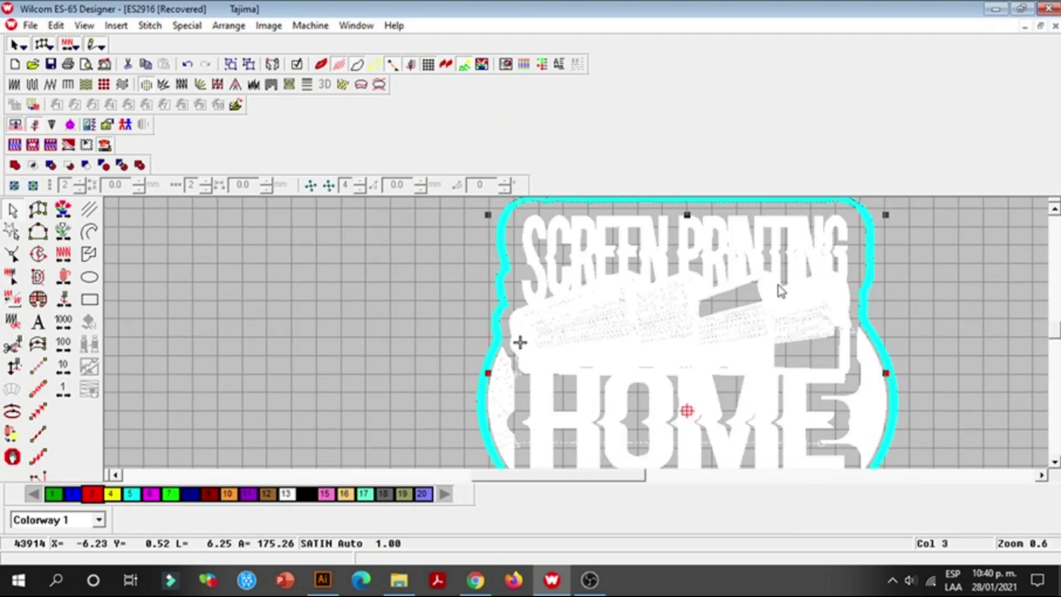
Step: Convert the whole selected logo to Tatami fill and wait for its stitches to regenerate
click(35, 84)
scroll(478, 316, down, 1)
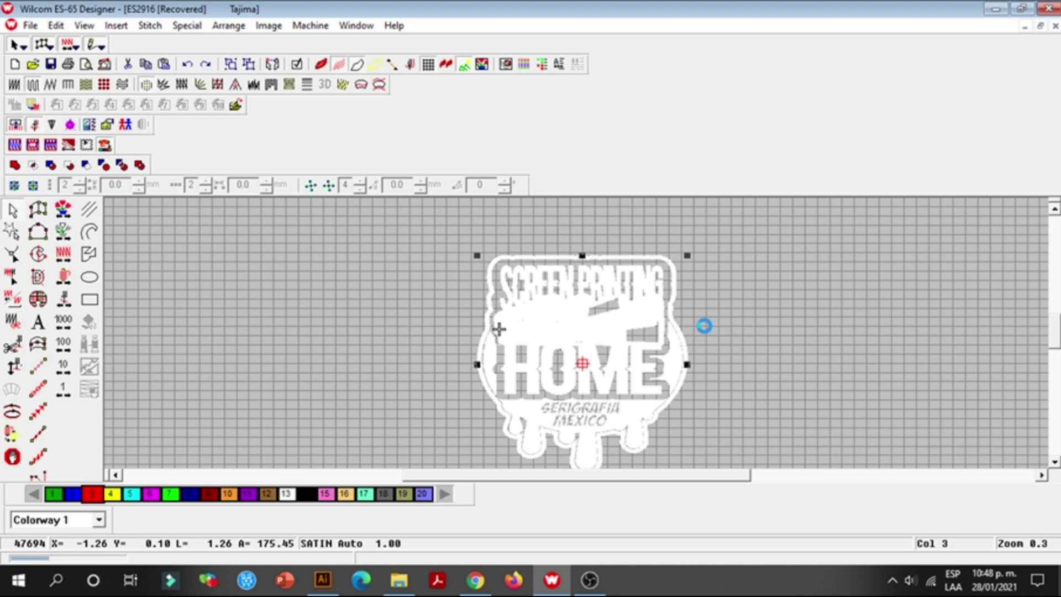
scroll(575, 321, up, 2)
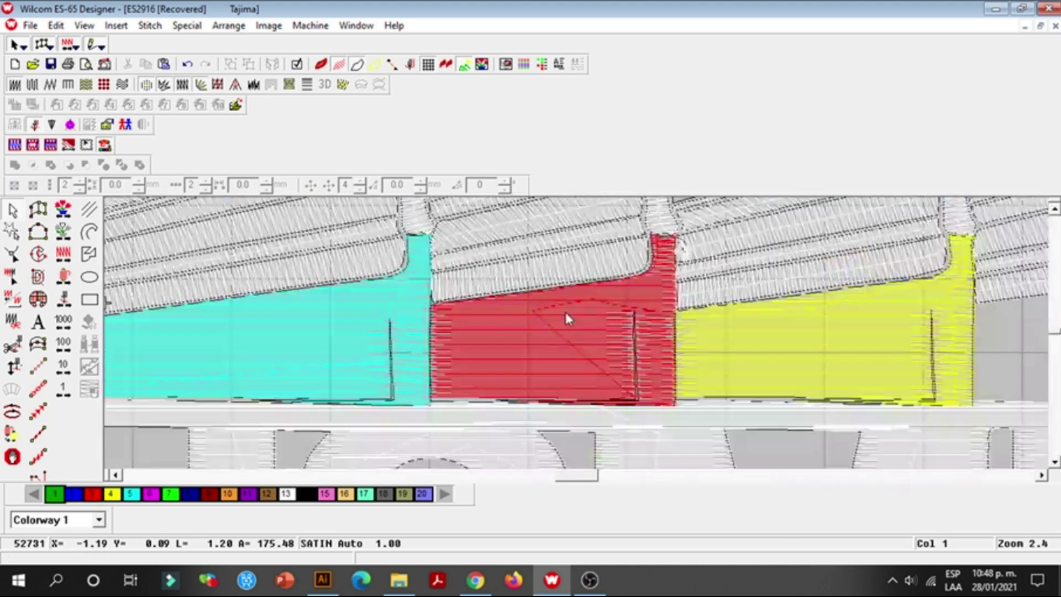
Step: Examine the Tatami stitches in the squeegees, the border, the SCREEN PRINTING lettering and the whole logo
scroll(553, 320, up, 1)
scroll(535, 307, up, 1)
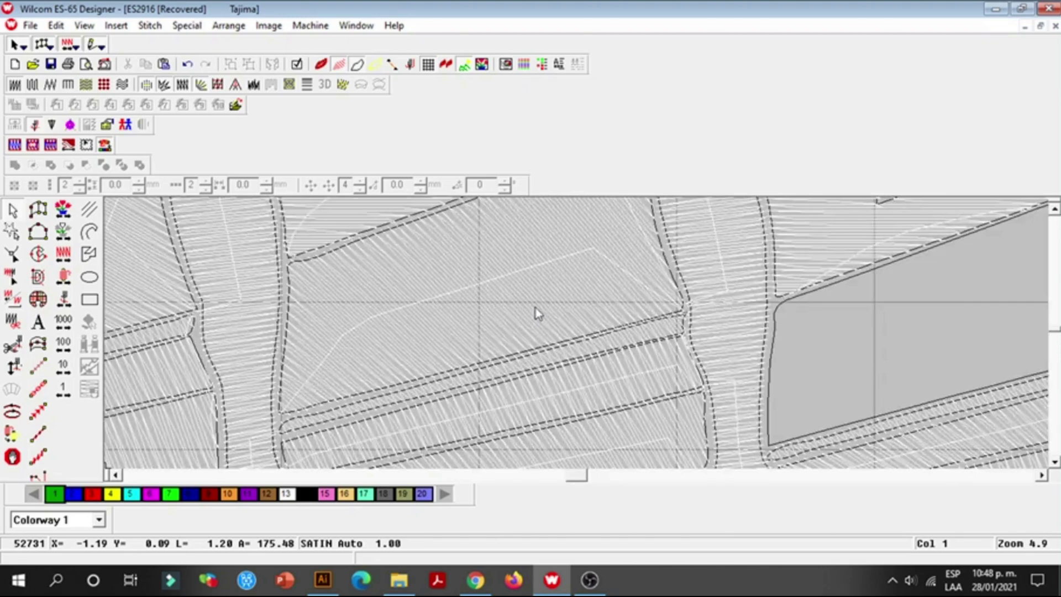
scroll(526, 309, down, 2)
scroll(376, 285, up, 1)
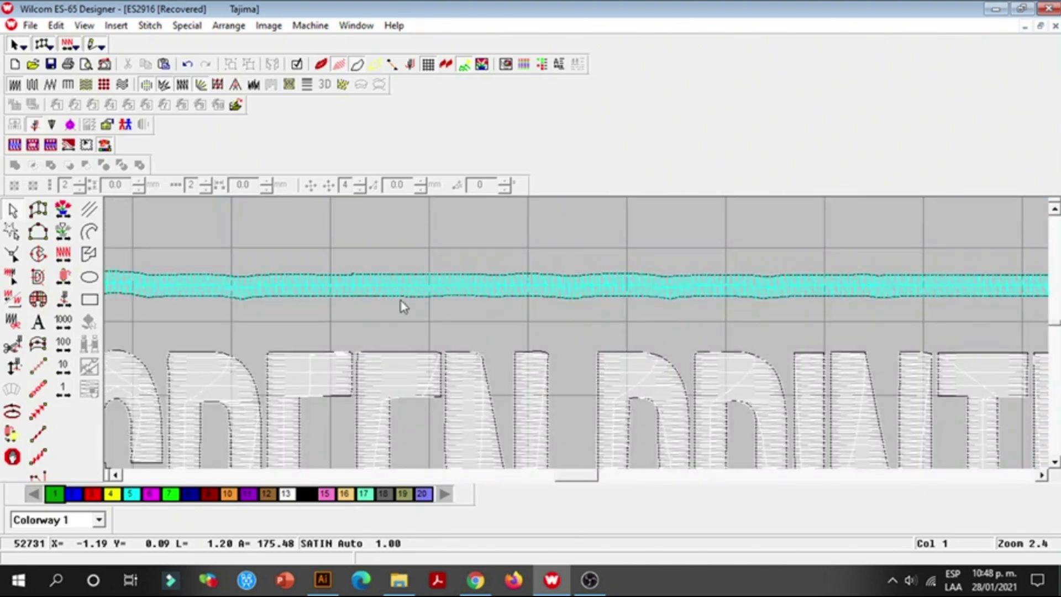
scroll(367, 309, up, 1)
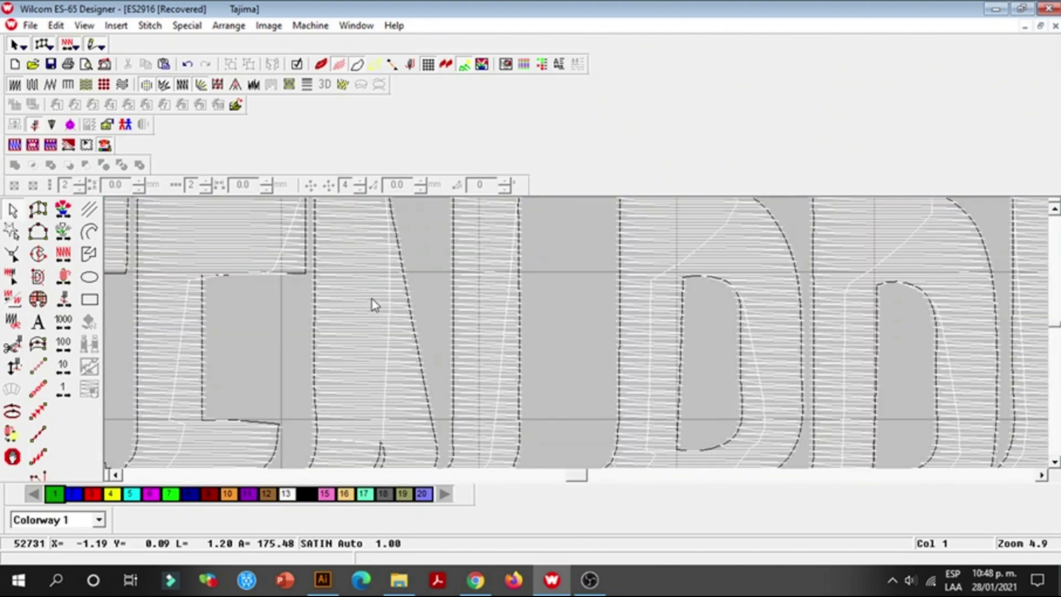
scroll(389, 294, down, 1)
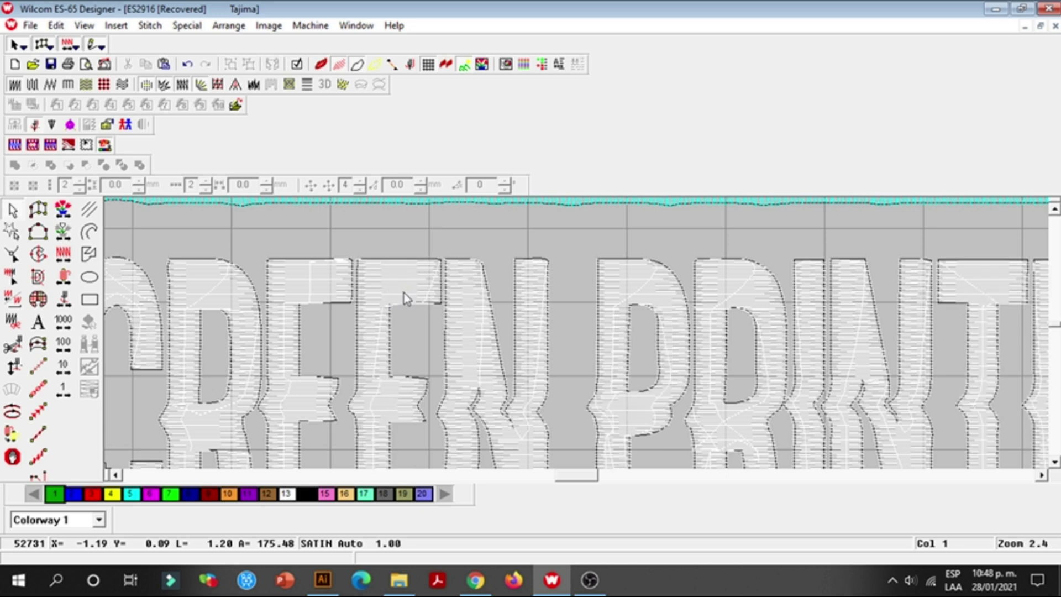
scroll(457, 296, down, 3)
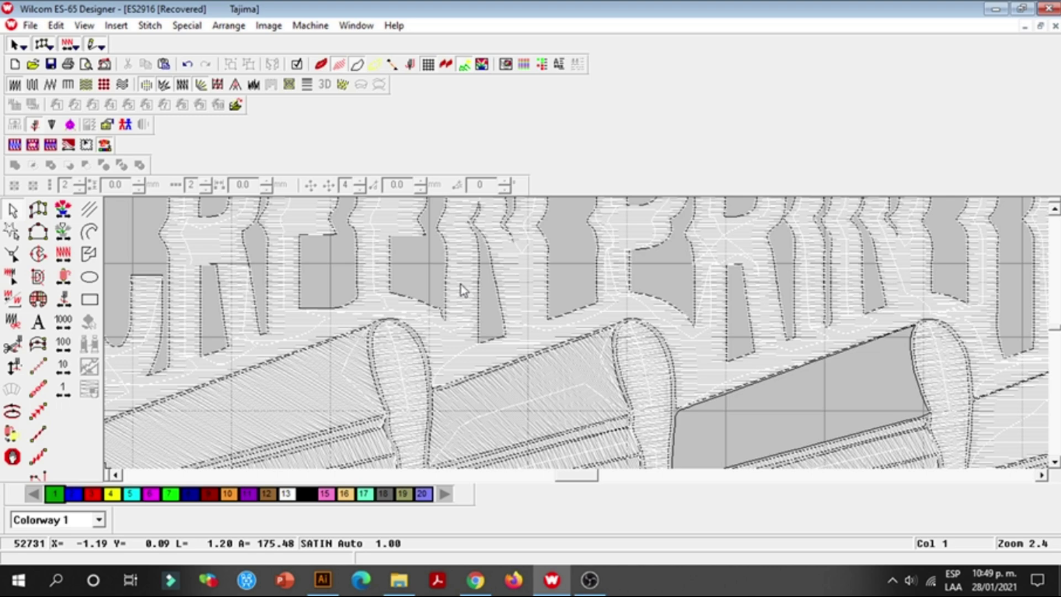
scroll(463, 291, down, 2)
scroll(472, 259, down, 5)
scroll(512, 259, down, 1)
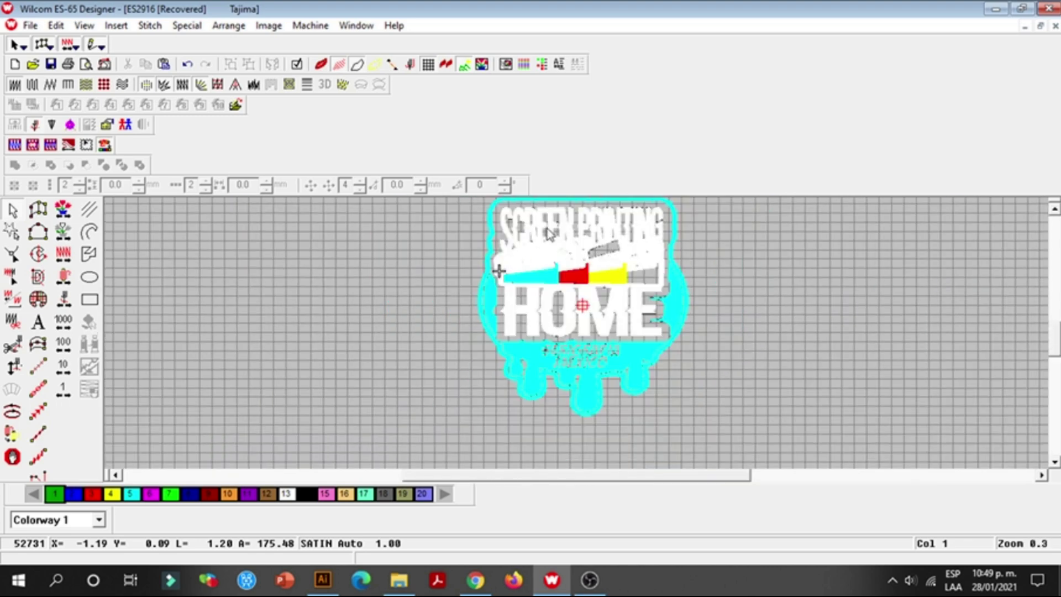
Step: Open the white lettering's object properties, compare the backstitch types of its Tatami fill and choose the zigzag one
scroll(533, 252, up, 4)
scroll(437, 238, up, 2)
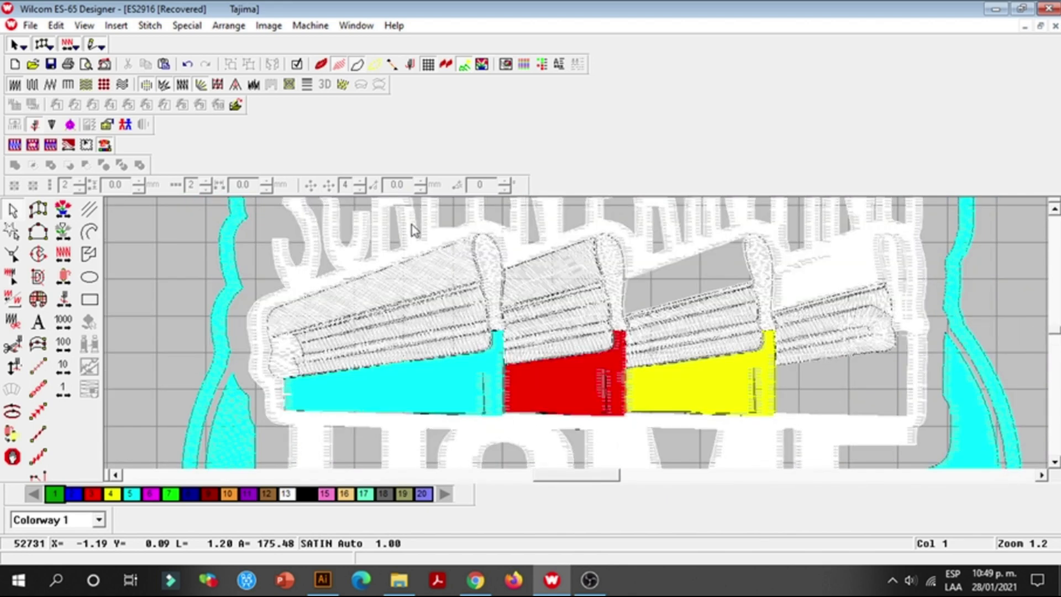
double_click(412, 225)
click(379, 153)
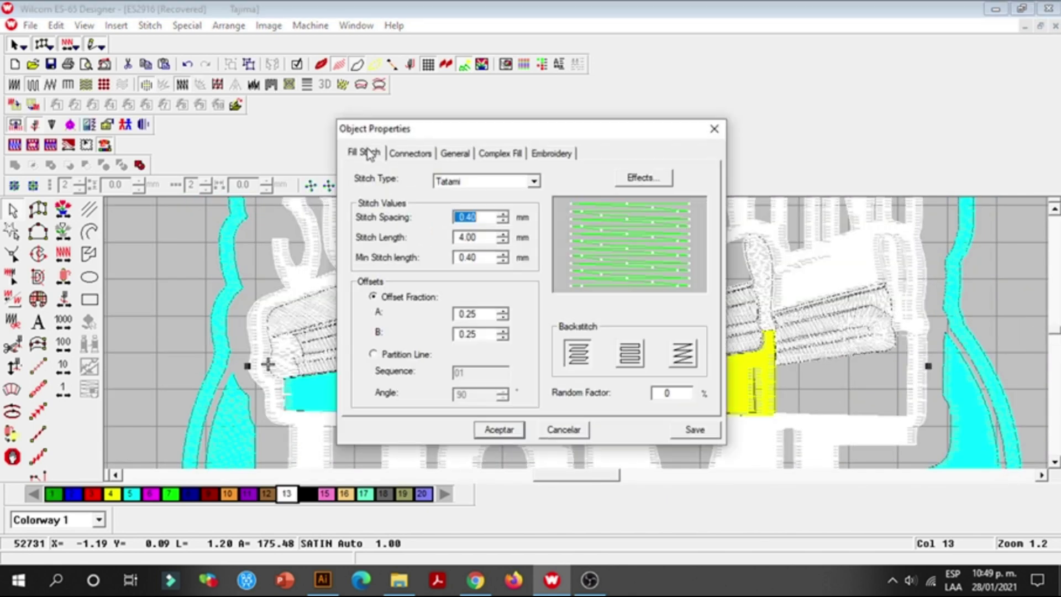
drag(442, 129, 386, 94)
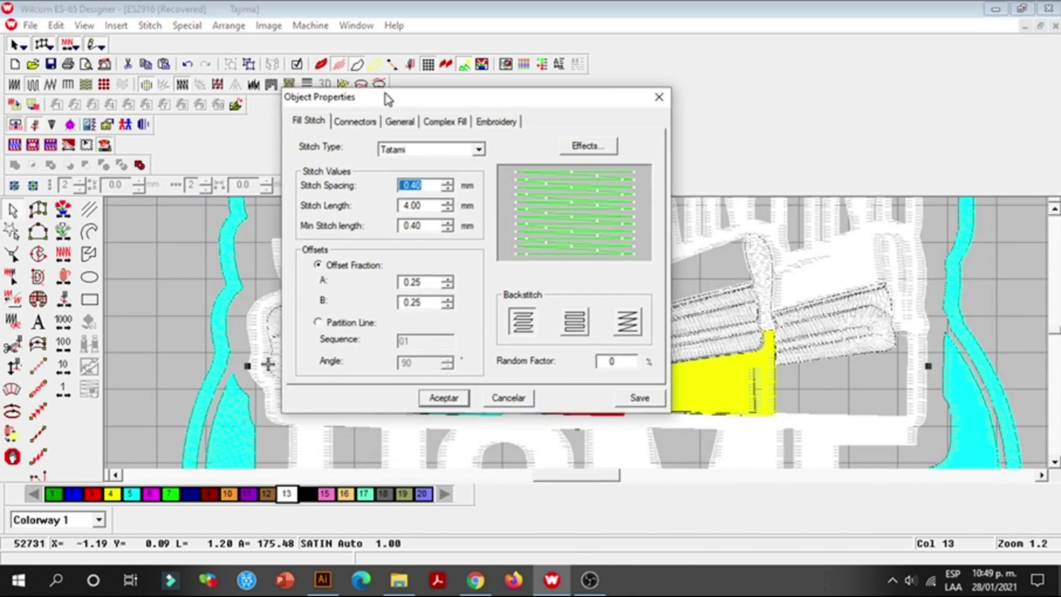
click(567, 326)
click(527, 323)
click(579, 333)
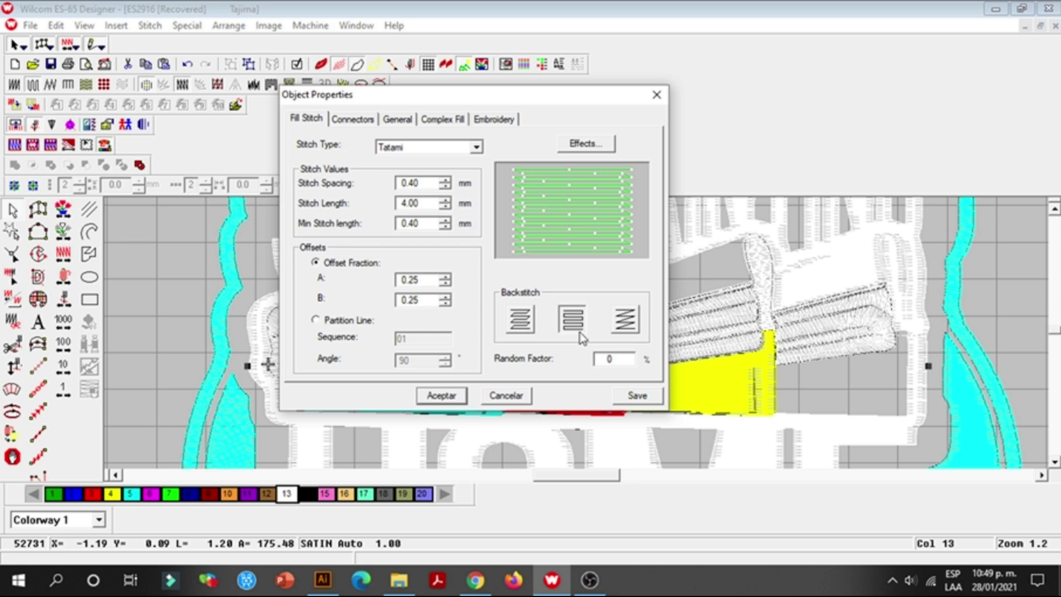
click(627, 320)
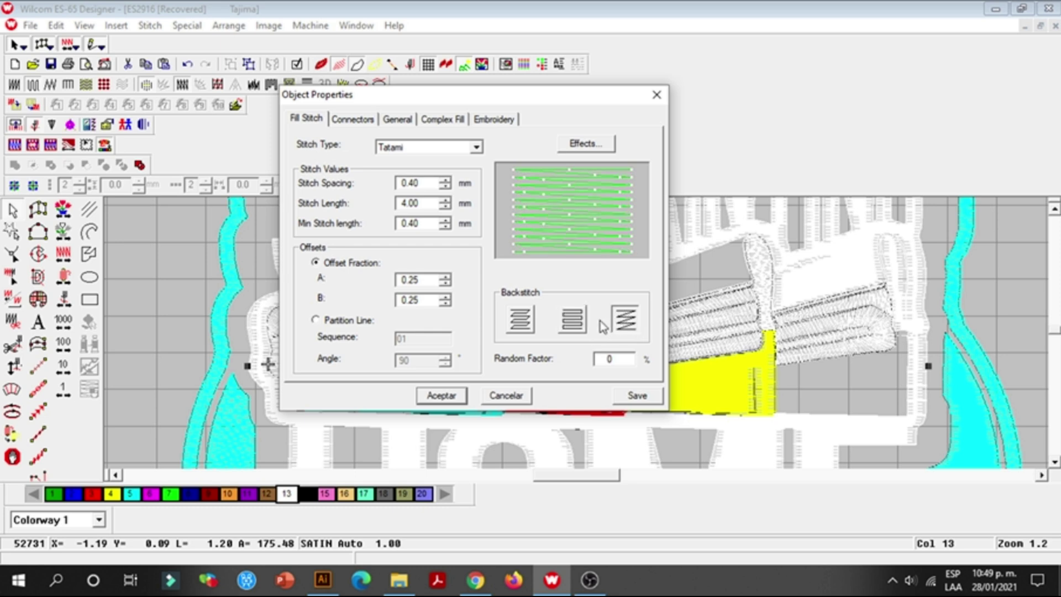
click(571, 320)
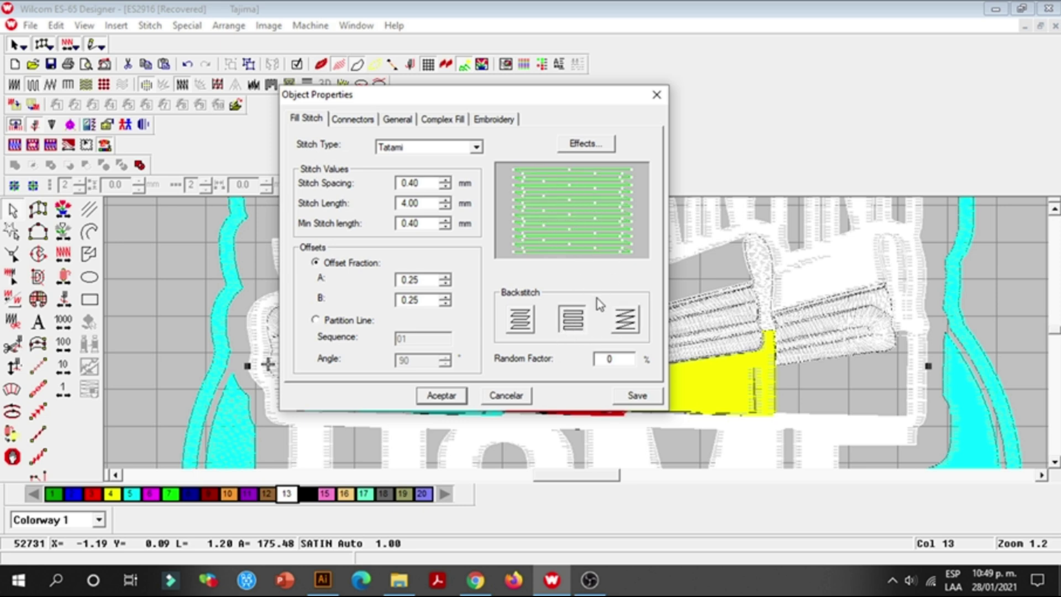
click(626, 320)
Step: Adjust offset fraction A of the white lettering's Tatami fill
click(445, 283)
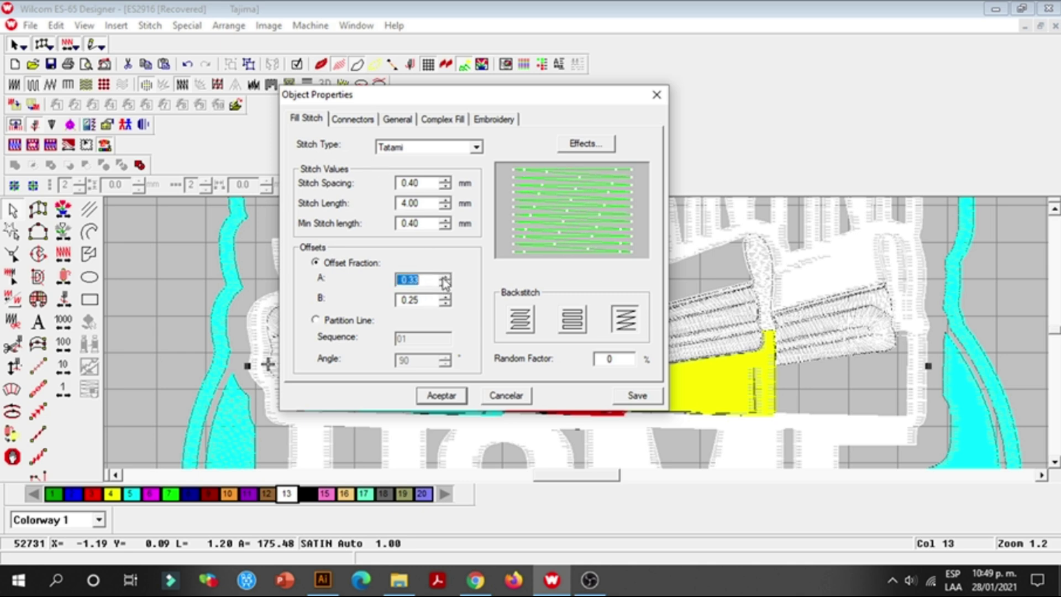
click(445, 277)
click(444, 276)
click(445, 276)
click(444, 277)
Step: Set the white lettering's Complex Fill angle to 45° and apply the object properties
click(368, 118)
click(389, 121)
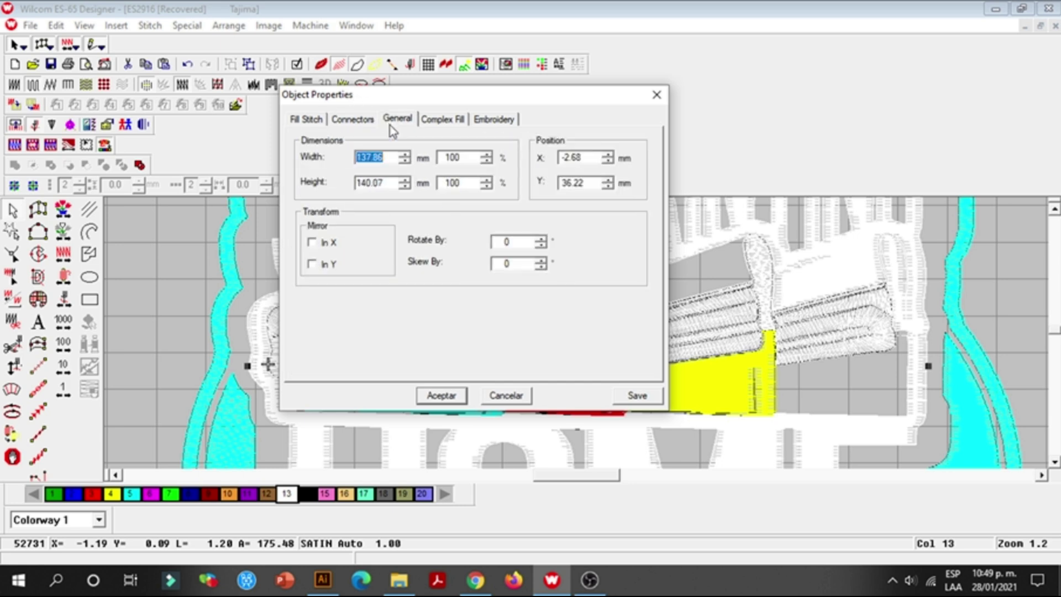
click(439, 121)
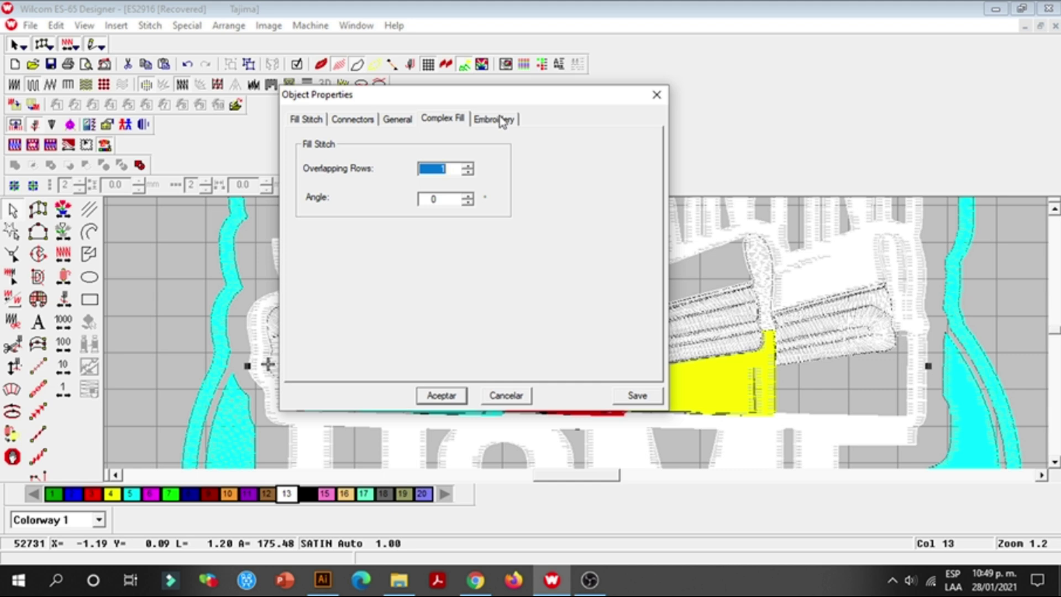
click(438, 199)
drag(442, 95, 668, 95)
double_click(644, 199)
text(45)
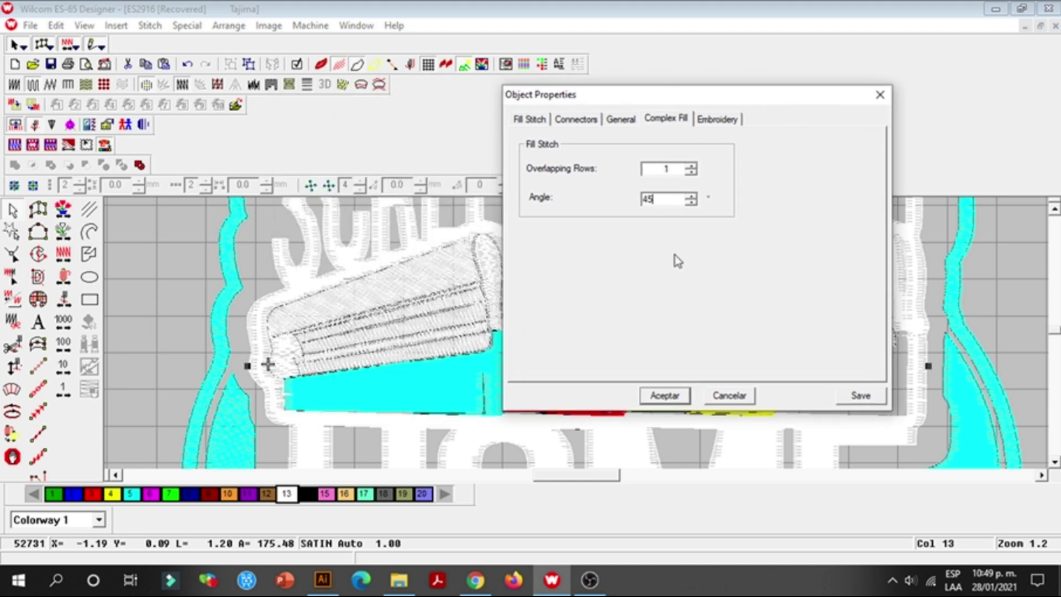
click(664, 396)
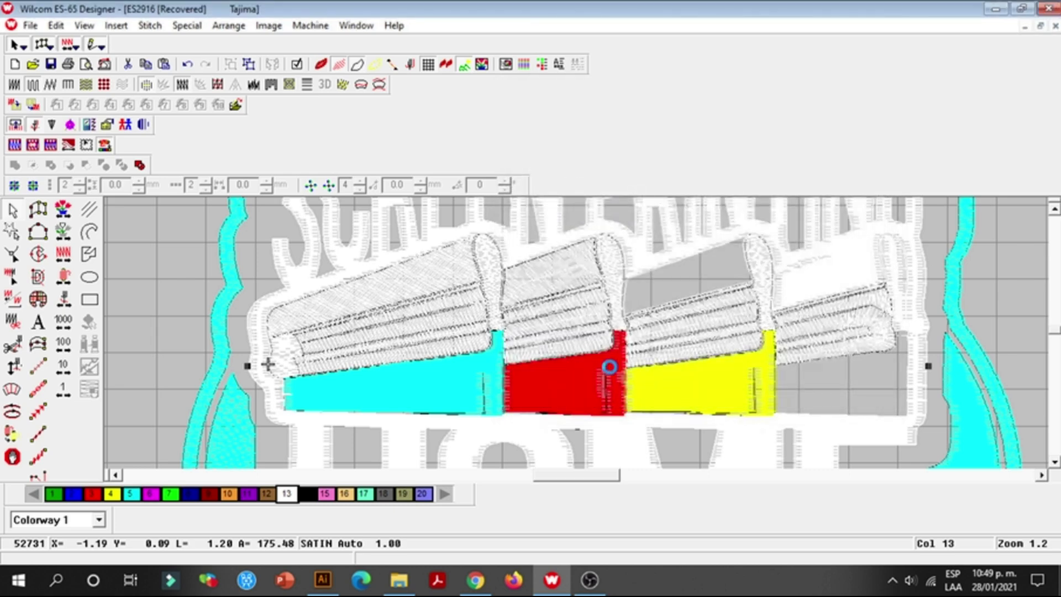
Step: Check the 45° fill on the SCREEN PRINTING lettering and undo the property change
key(z)
scroll(374, 246, up, 6)
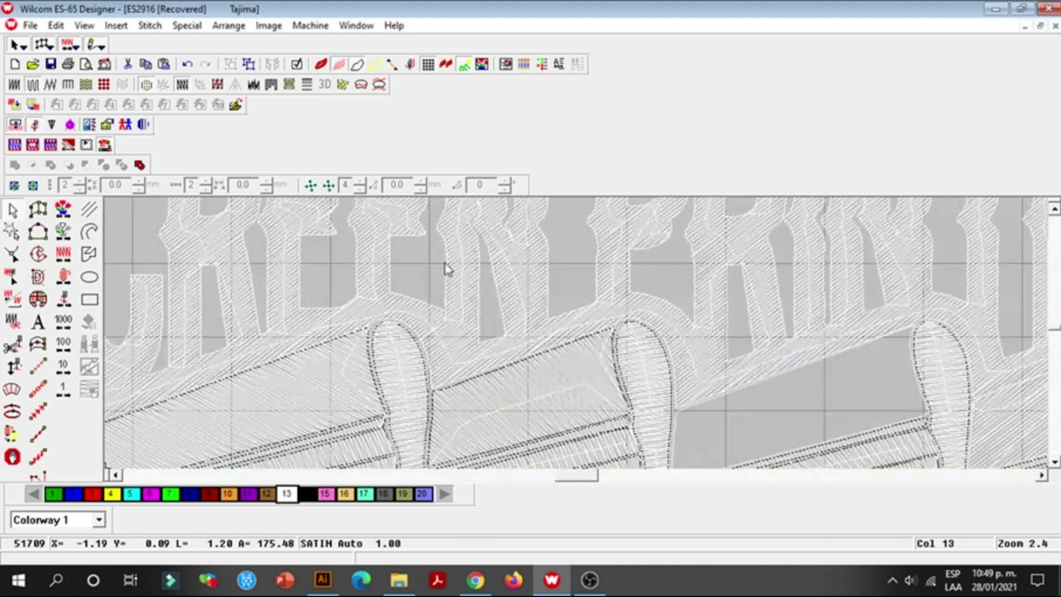
key(shift+z)
key(z)
scroll(405, 256, up, 3)
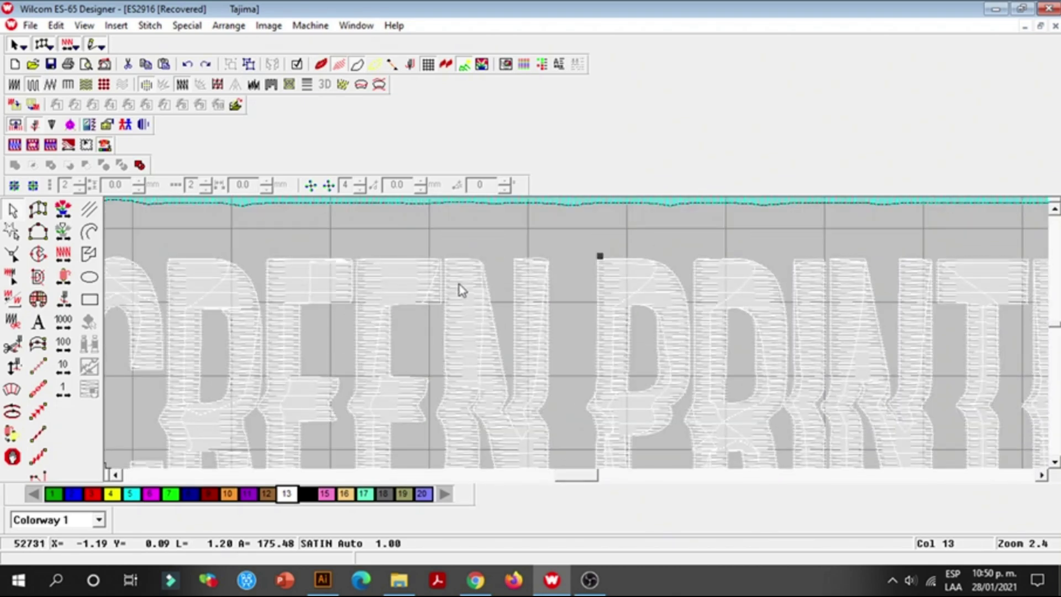
Step: Examine the stitch rows in the SCREEN PRINTING lettering up close and across the full words
scroll(379, 317, down, 3)
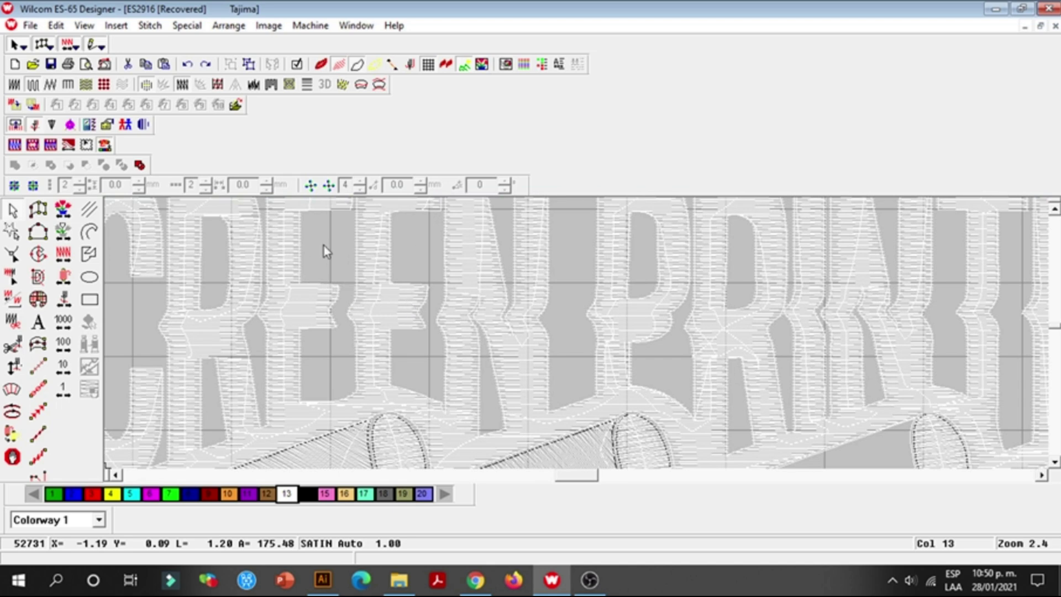
key(z)
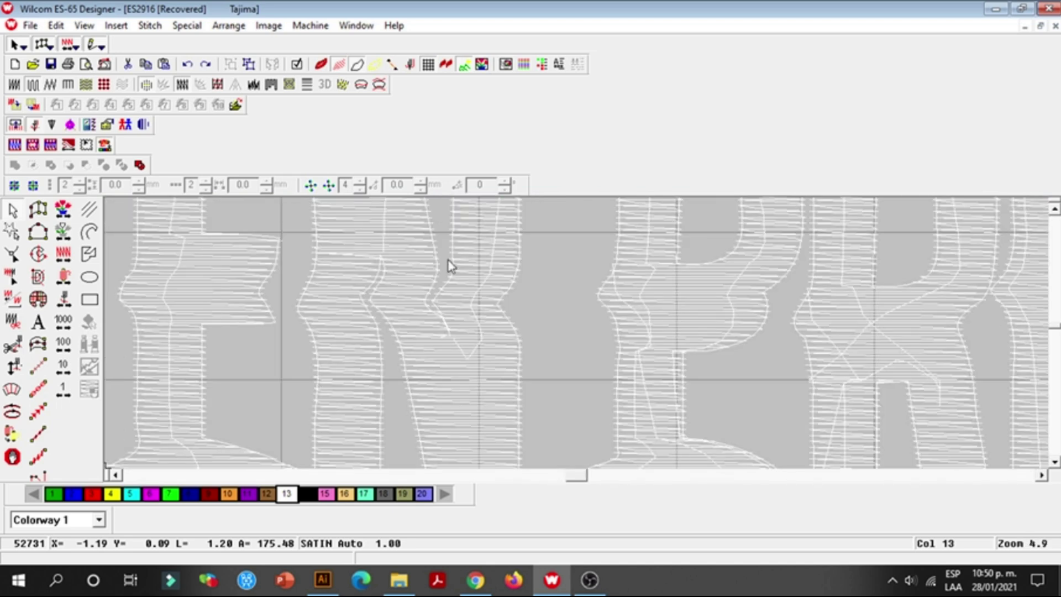
key(v)
key(shift+z)
key(v)
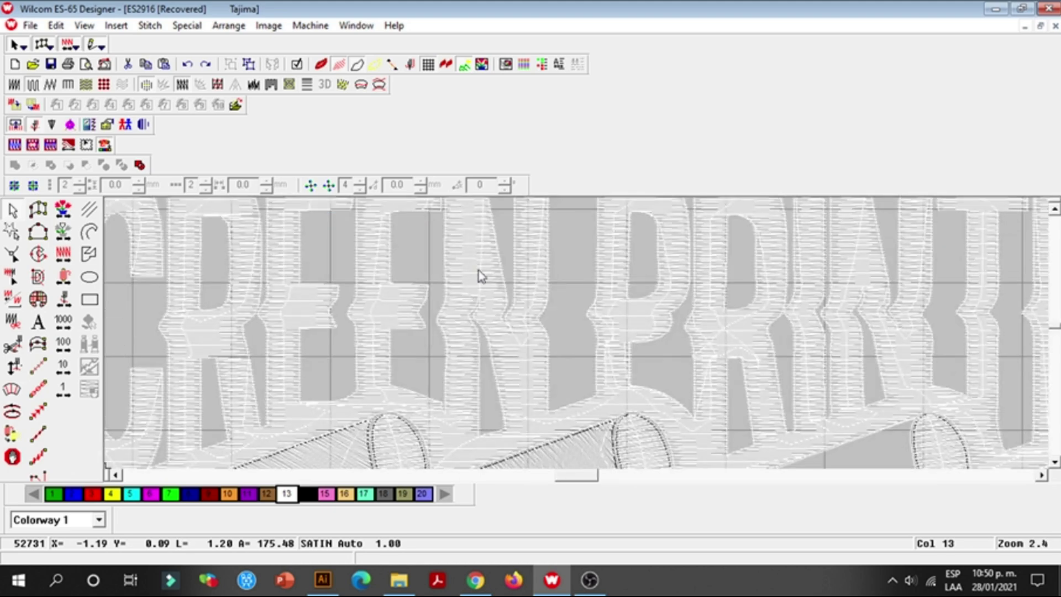
key(z)
key(shift+z)
key(shift+z)
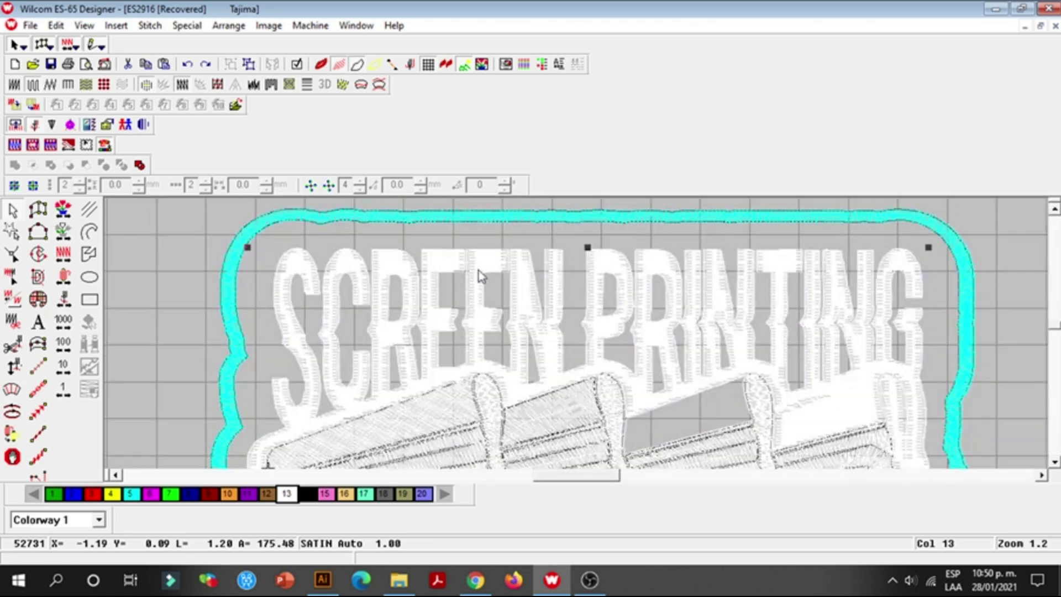
Step: Reopen the white lettering's object properties, change its Complex Fill angle and raise the stitch spacing to 0.57 mm
double_click(481, 270)
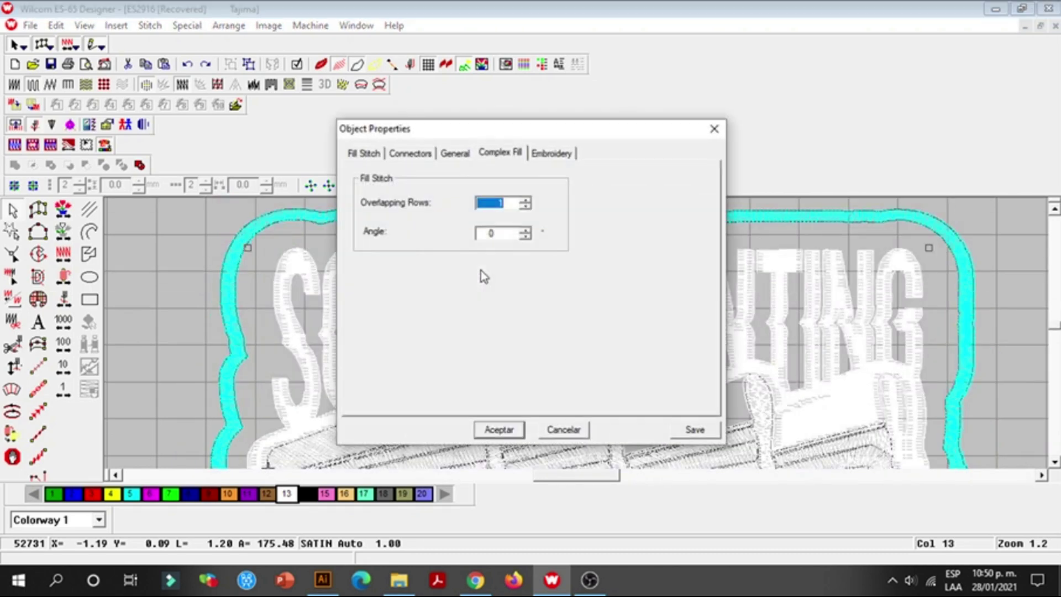
click(519, 233)
click(410, 153)
click(364, 152)
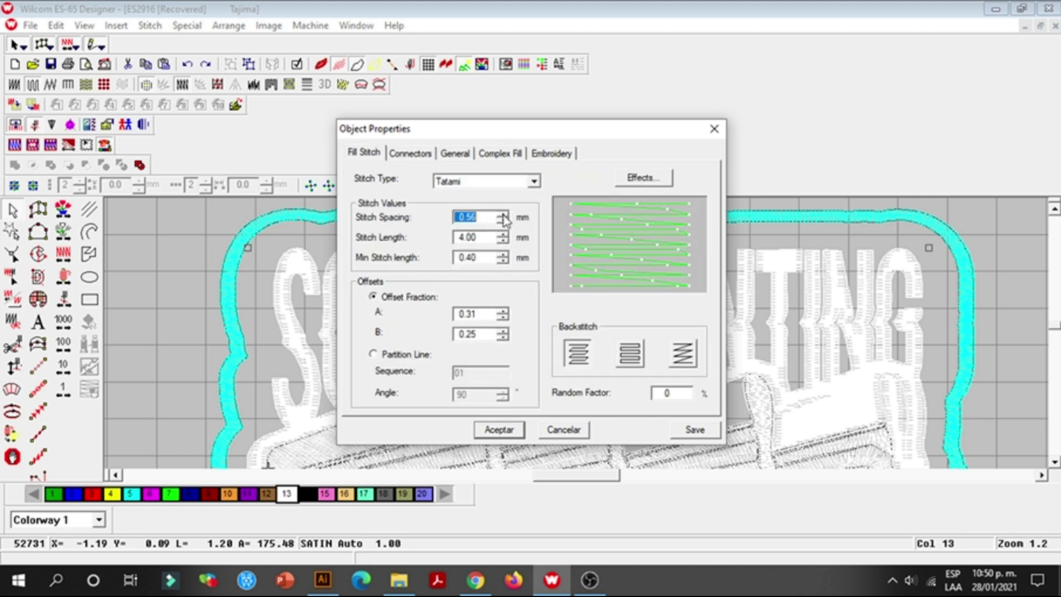
Step: Set the stitch length to 4.15 mm and the minimum stitch length to 0.46 mm, widen the stitch spacing further and apply
click(503, 236)
click(503, 235)
click(504, 234)
click(504, 235)
click(504, 255)
click(504, 256)
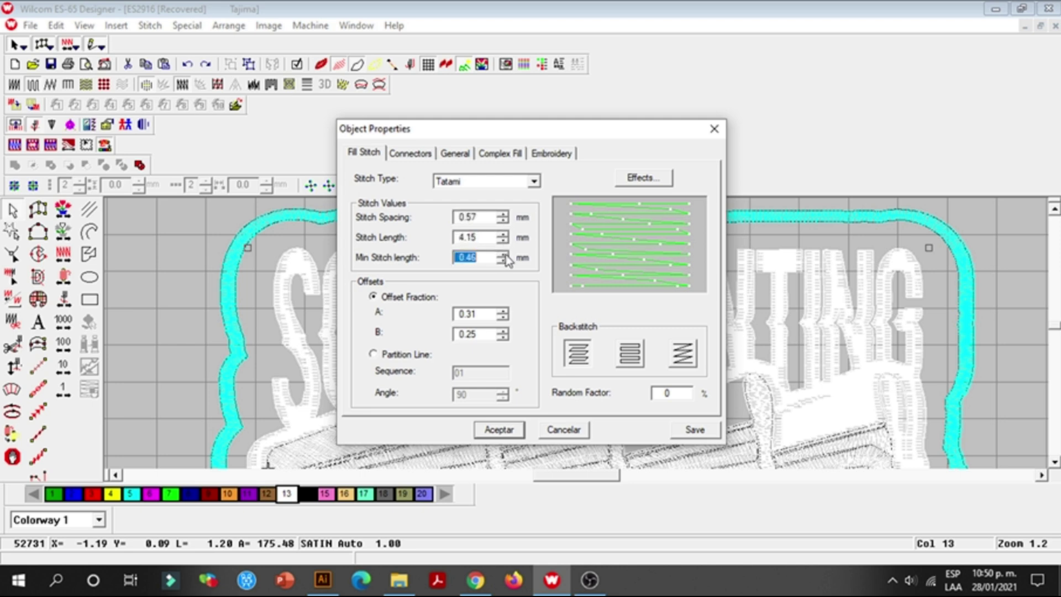
click(502, 214)
click(502, 214)
click(502, 214)
click(518, 431)
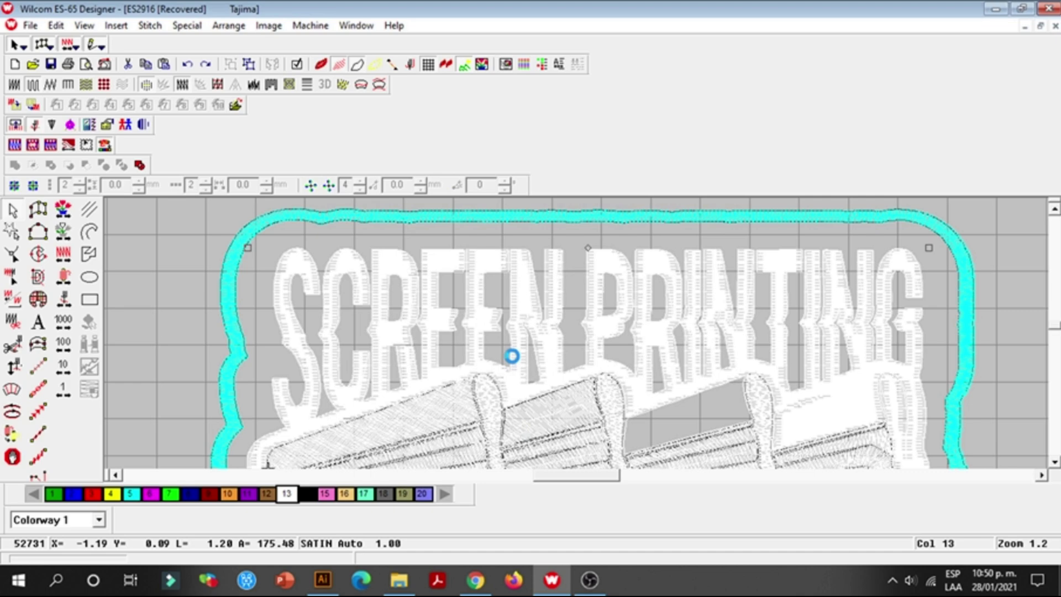
Step: Deselect the white lettering and examine its adjusted fill in SCREEN PRINTING and HOME
scroll(569, 279, up, 2)
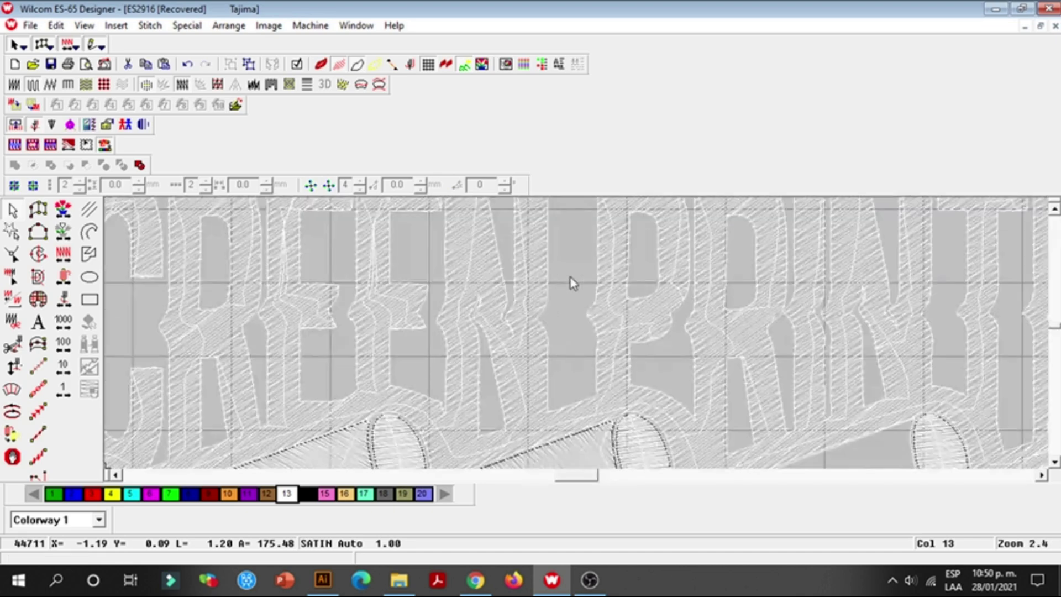
scroll(564, 282, down, 6)
click(512, 283)
scroll(818, 301, up, 1)
click(831, 288)
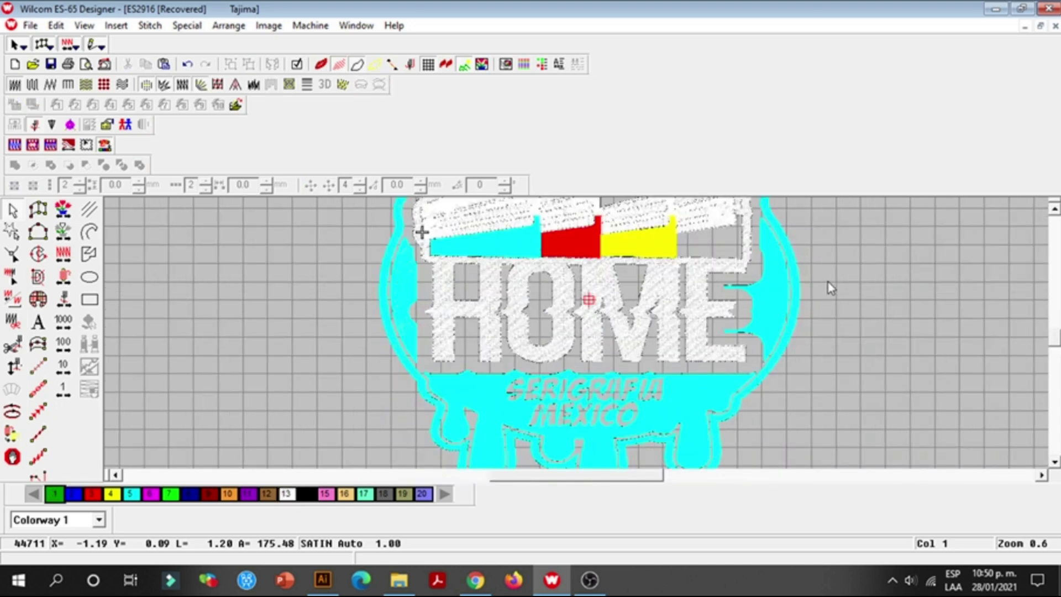
scroll(728, 317, up, 2)
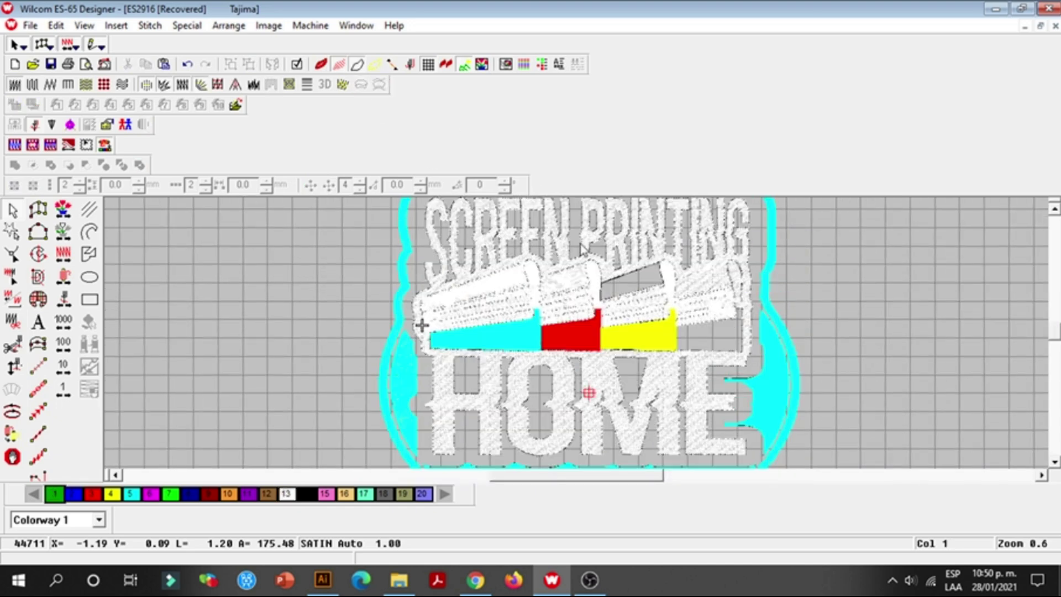
Step: Turn on the realistic thread rendering and examine the HOME lettering and the coloured squeegee blades
click(322, 64)
scroll(827, 291, down, 3)
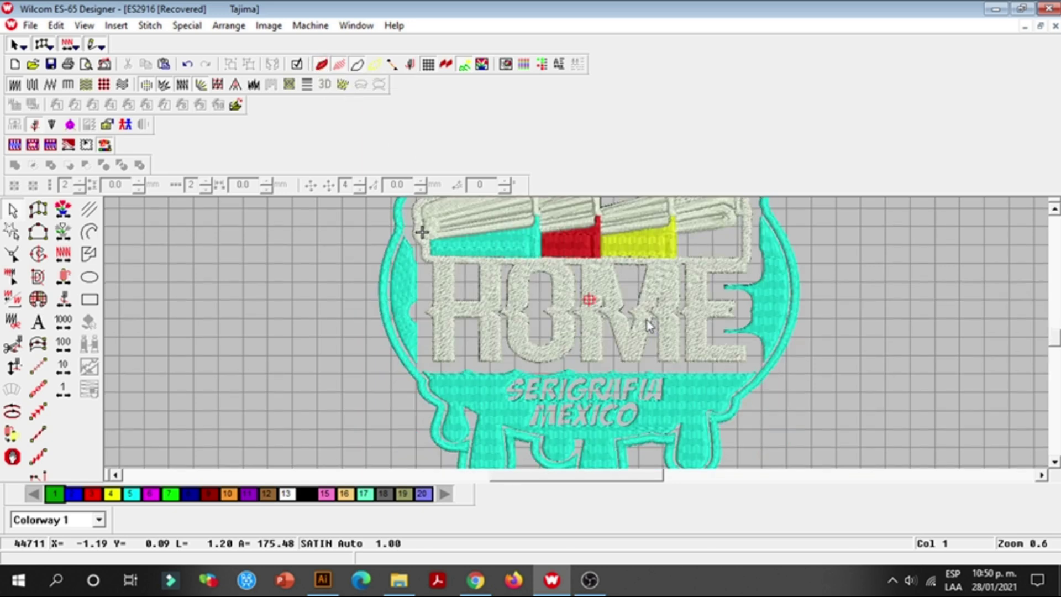
scroll(652, 323, up, 1)
scroll(735, 320, up, 1)
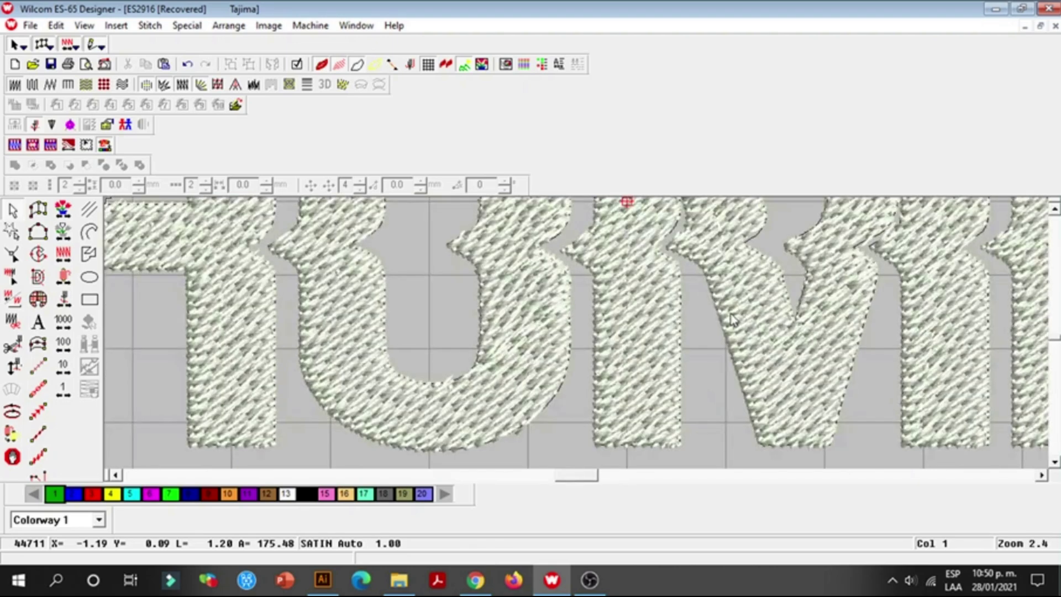
scroll(696, 310, up, 2)
scroll(580, 271, up, 1)
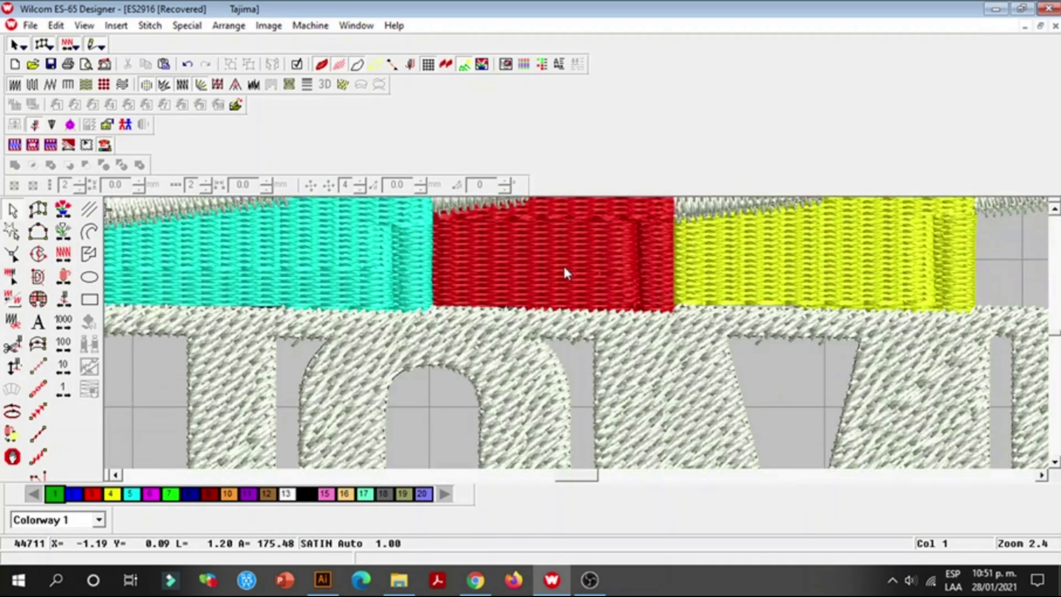
Step: Reopen the white lettering's object properties and set its Complex Fill angle to 90°
scroll(559, 283, down, 3)
scroll(556, 289, up, 2)
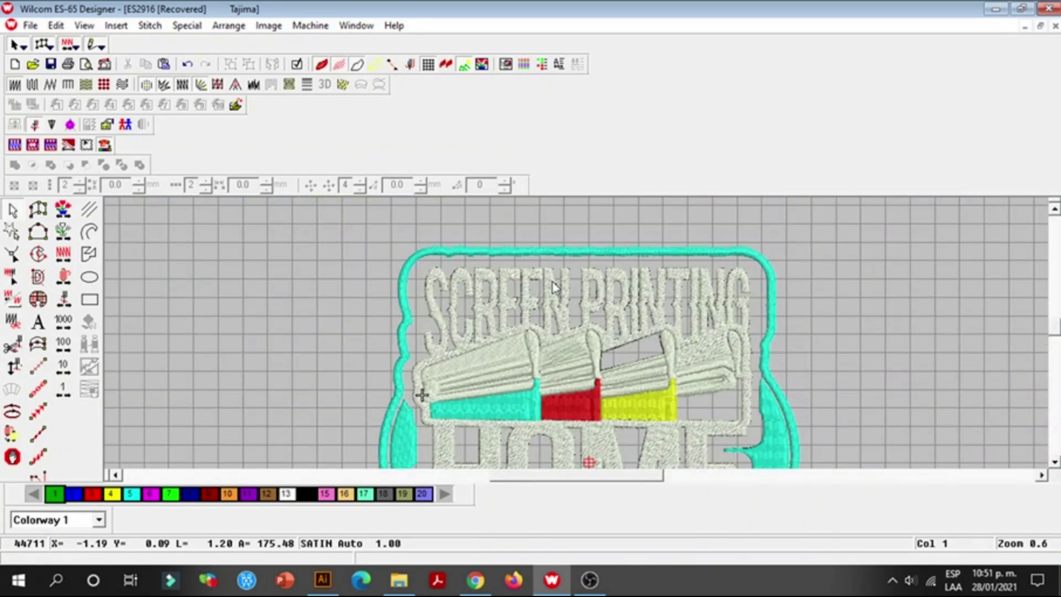
scroll(548, 303, up, 1)
double_click(542, 261)
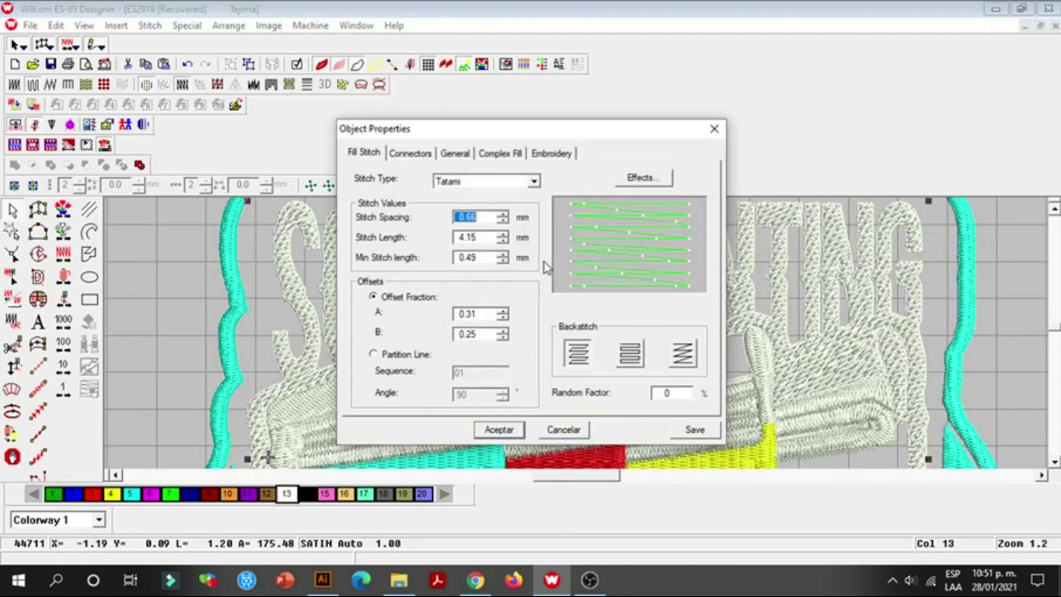
click(500, 153)
double_click(480, 234)
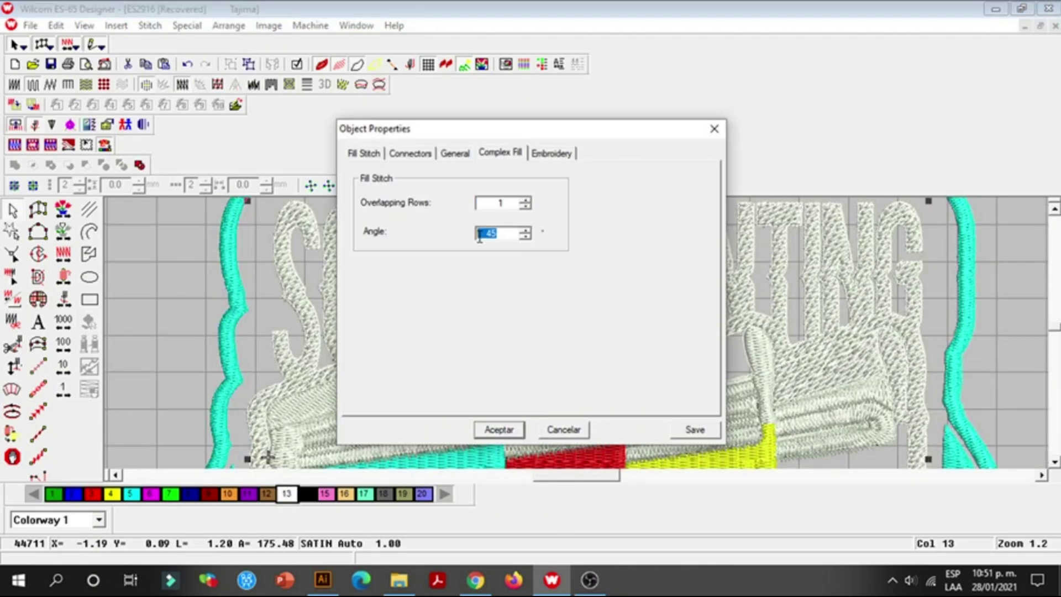
text(90)
click(500, 430)
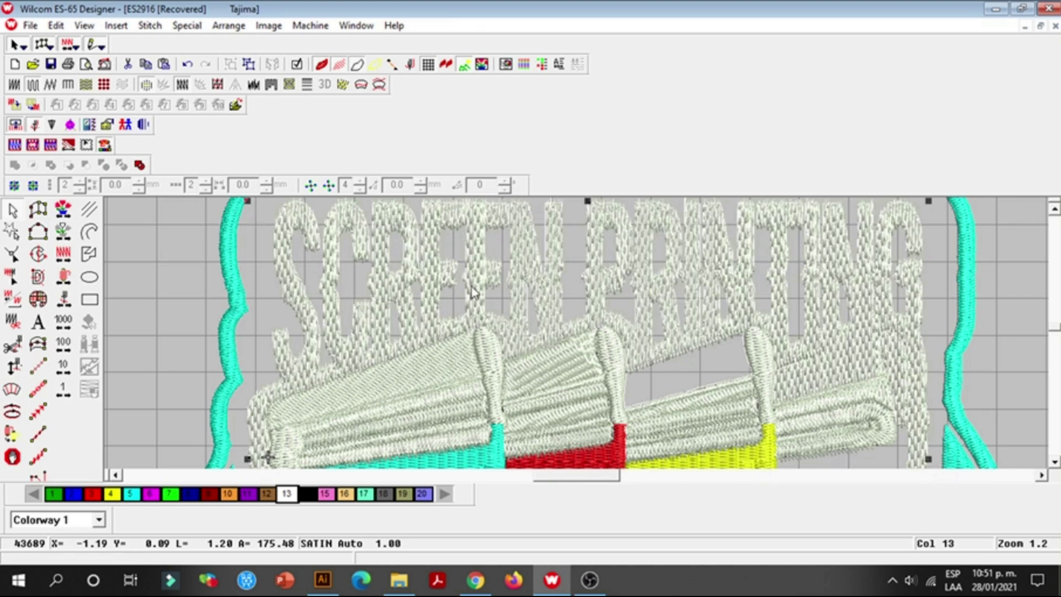
Step: Examine the white lettering's stitch direction in SCREEN PRINTING and HOME
scroll(473, 292, down, 3)
key(z)
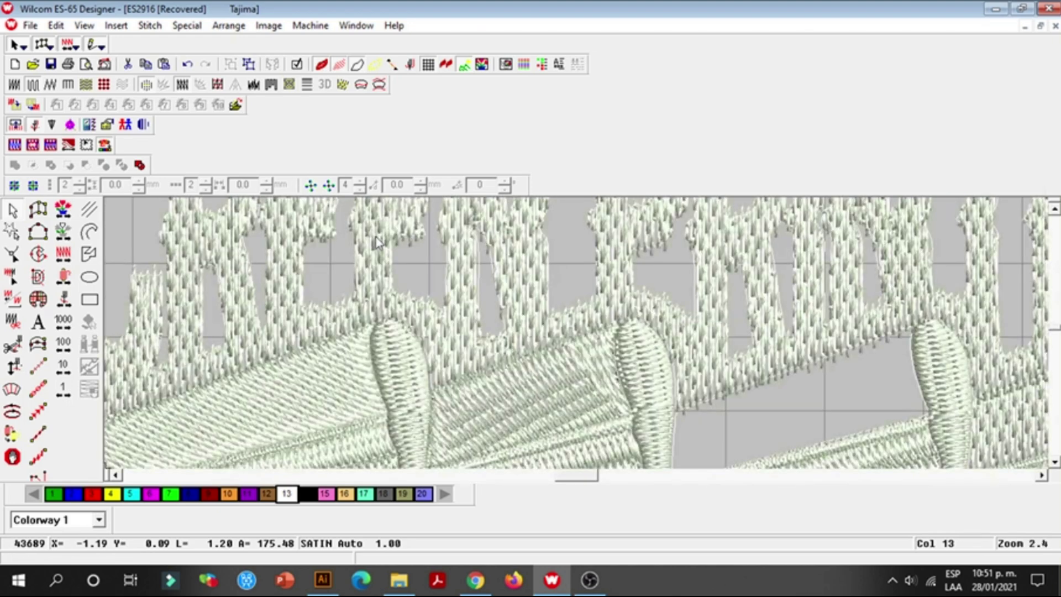
key(shift+z)
key(z)
key(shift+z)
scroll(449, 263, down, 5)
scroll(691, 317, up, 2)
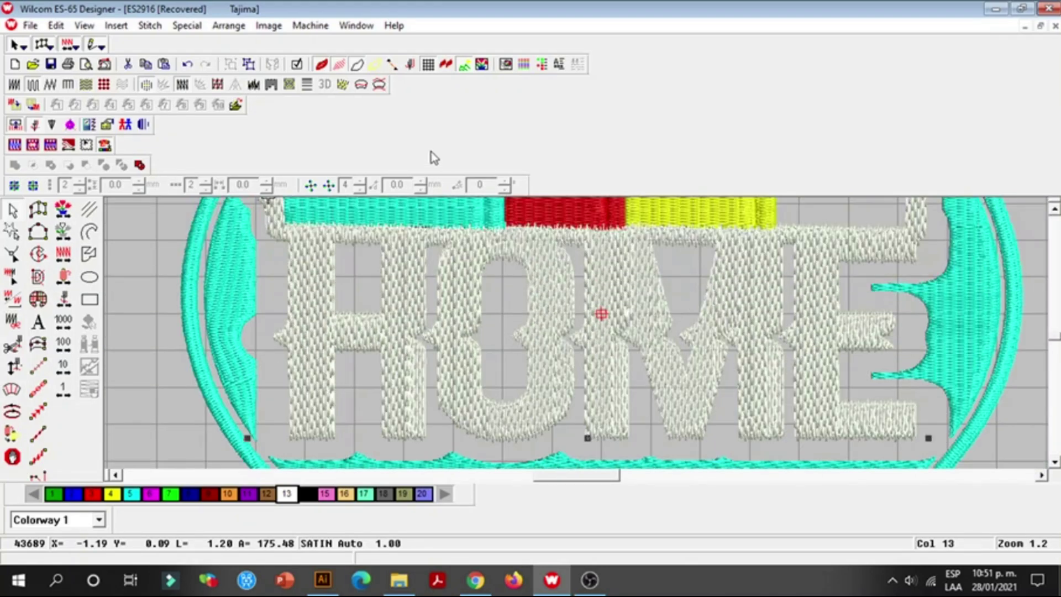
Step: Turn off the realistic thread rendering and undo the white lettering's last fill angle change
key(t)
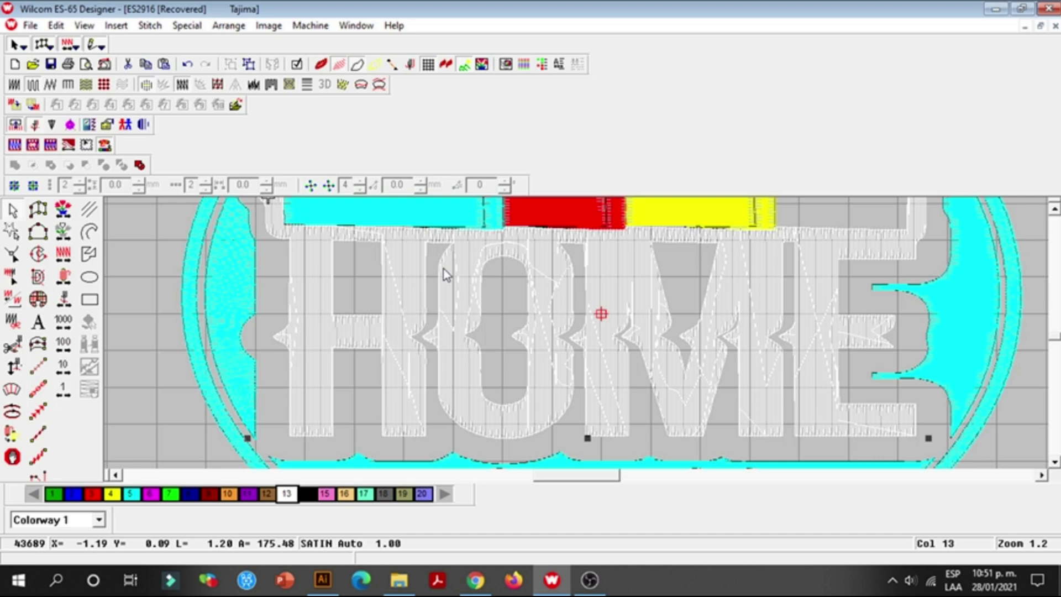
scroll(447, 276, up, 2)
scroll(445, 273, up, 2)
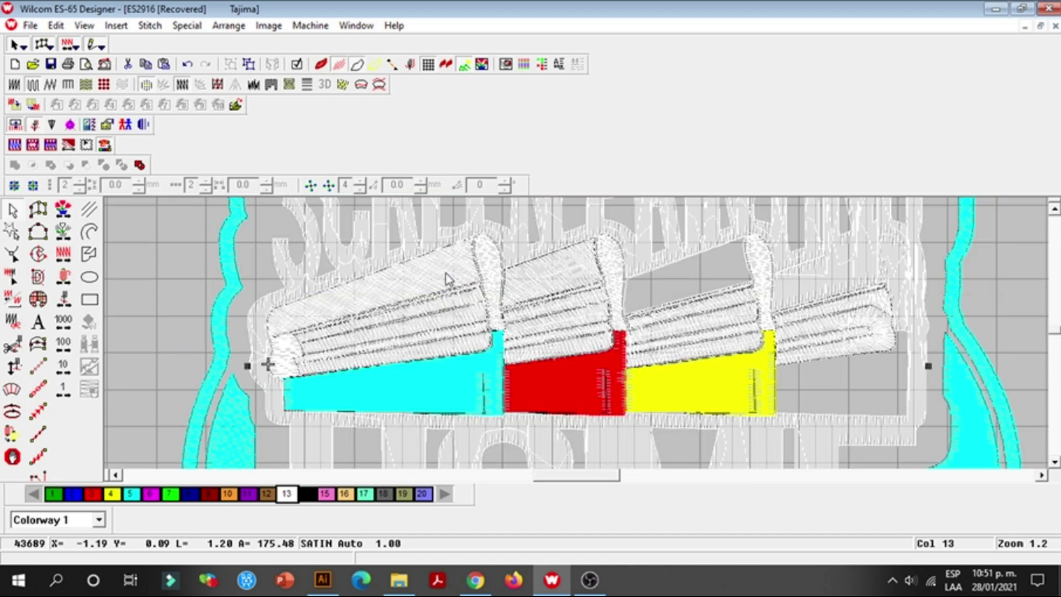
scroll(491, 265, up, 3)
scroll(687, 296, down, 3)
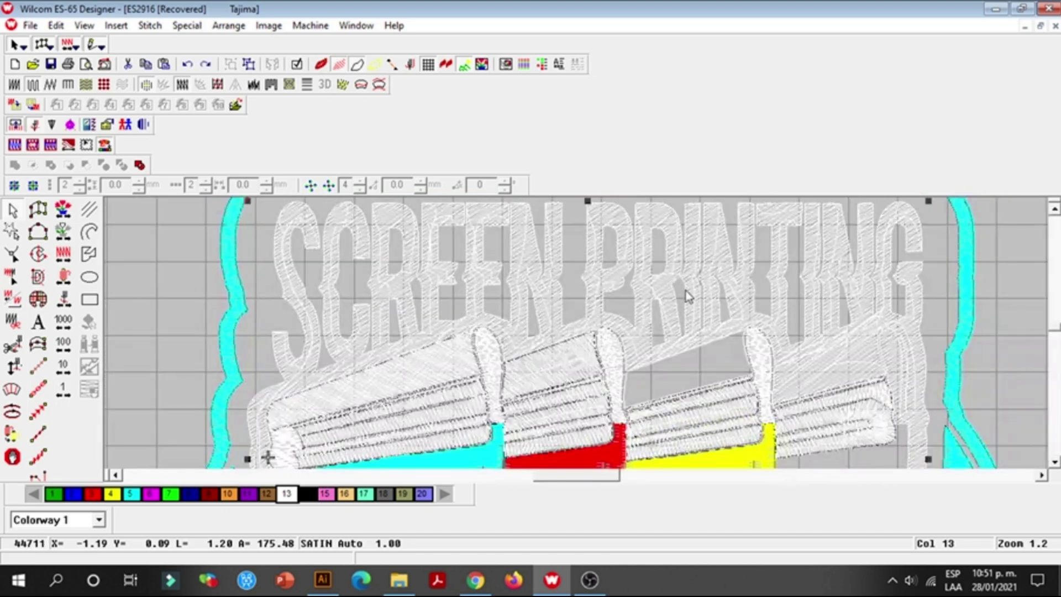
Step: Deselect the white lettering and examine the stitches of HOME and the SERIGRAFIA MEXICO area
scroll(518, 271, down, 3)
right_click(696, 288)
click(694, 287)
scroll(695, 287, down, 2)
scroll(694, 287, up, 1)
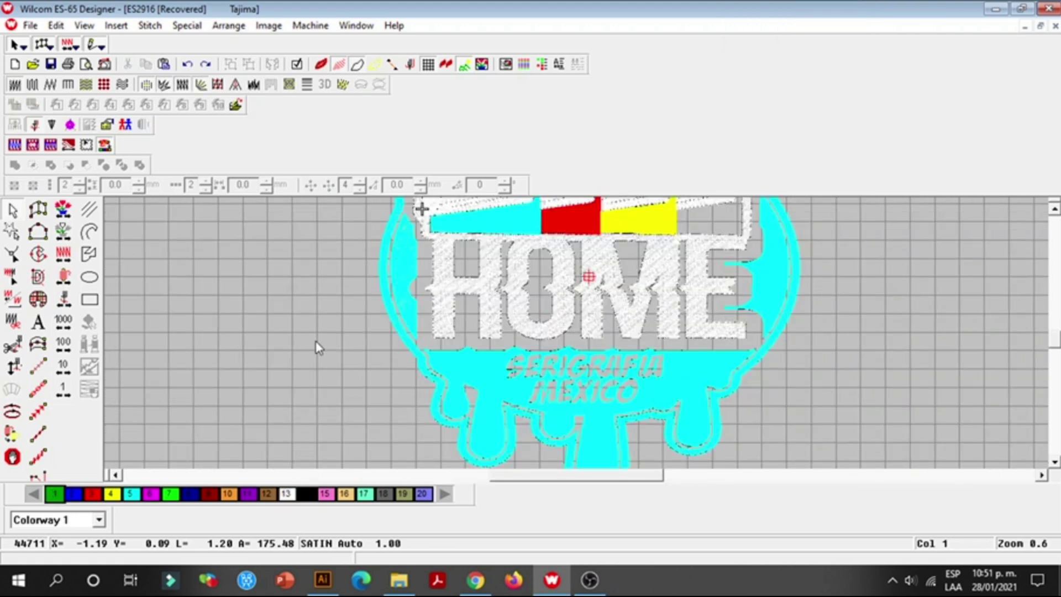
click(404, 356)
click(364, 364)
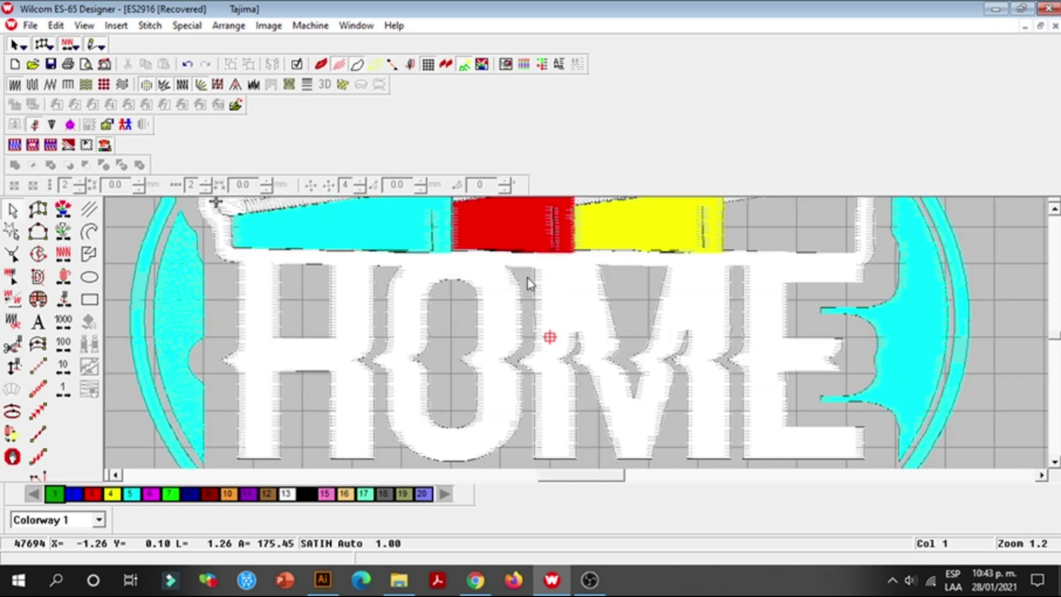
Step: Print the embroidery design to a PDF file named VECTORBORDADO on the KINGSTON (H:) drive
key(shift+z)
key(shift+z)
key(z)
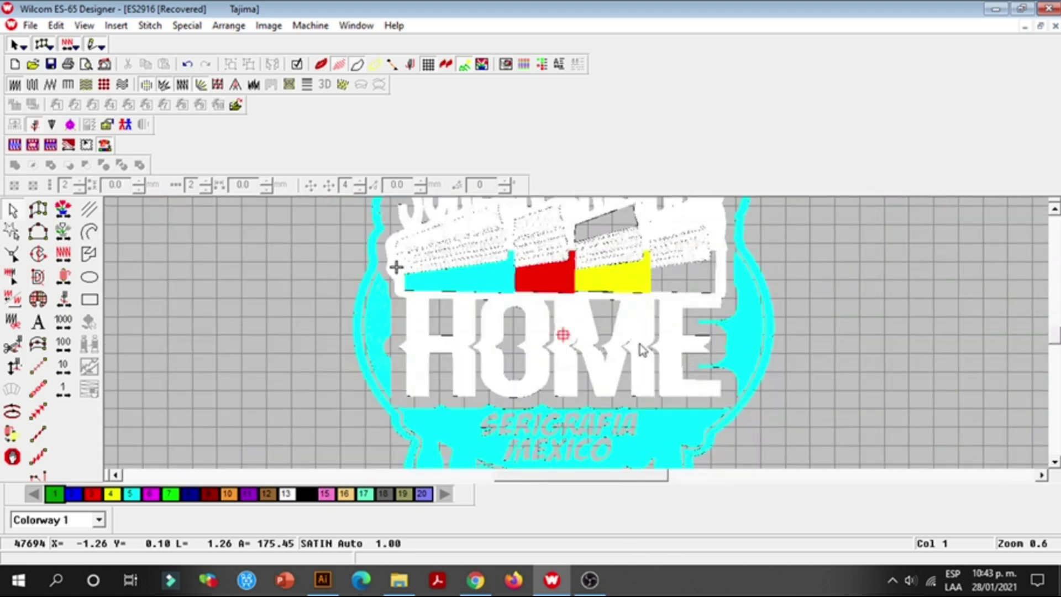
click(67, 65)
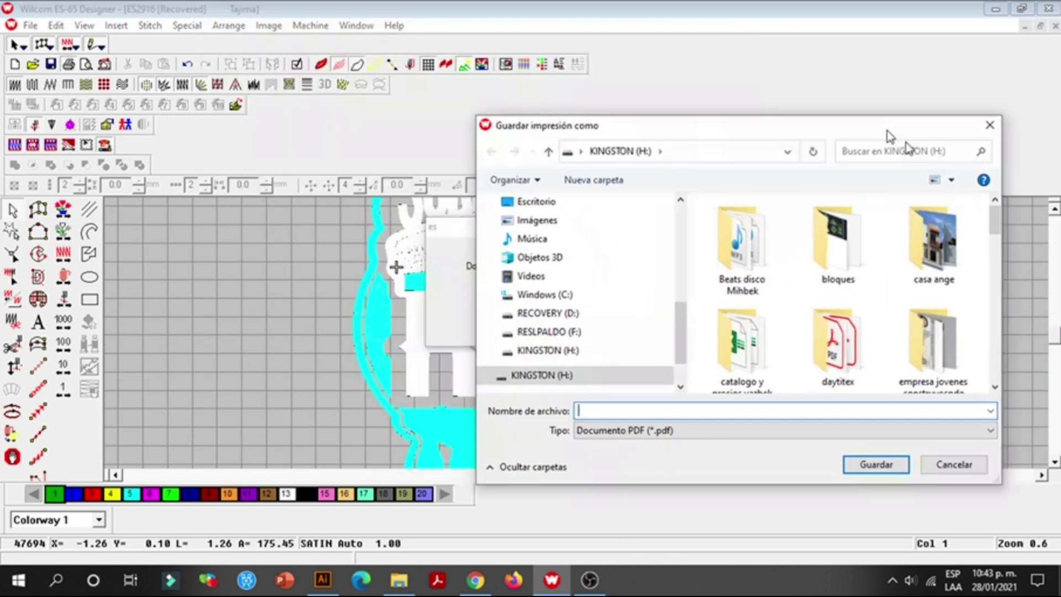
drag(890, 136, 636, 35)
click(472, 309)
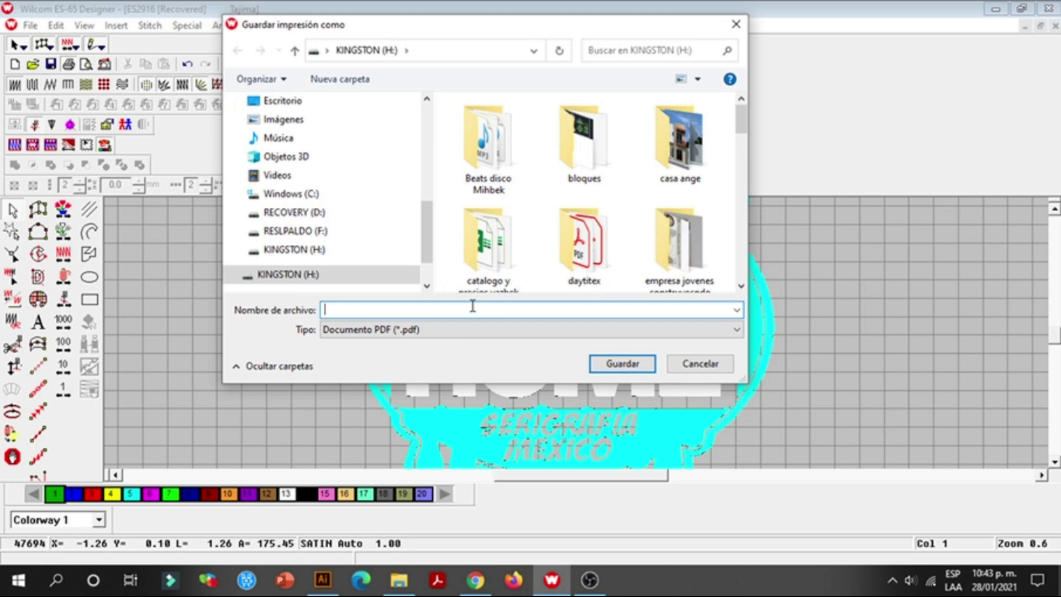
text(VECTORBORDADO)
click(623, 365)
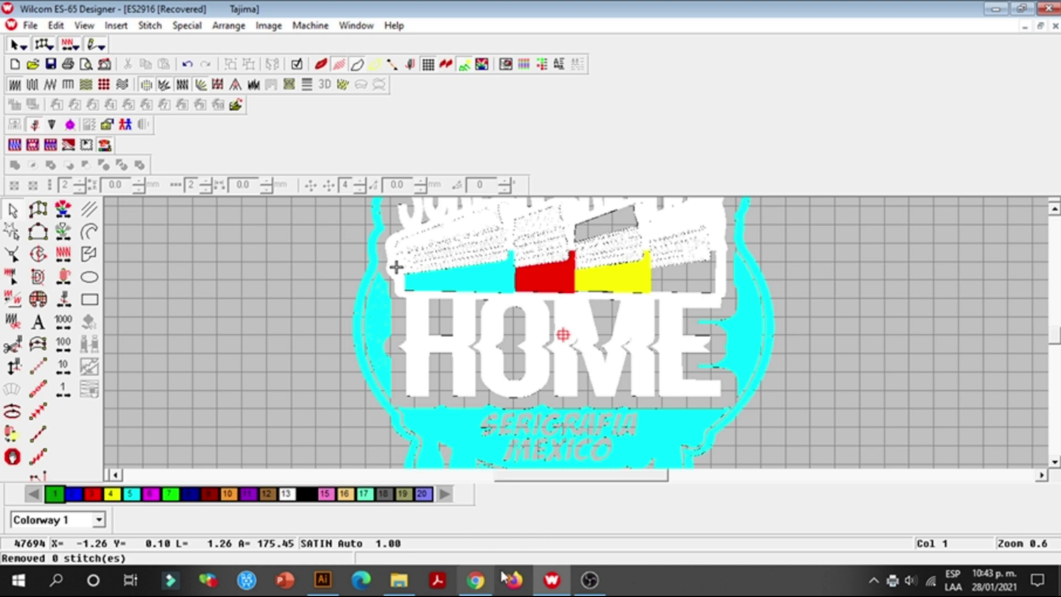
Step: Switch to Illustrator and close the XXXXXX.eps document
click(552, 579)
click(323, 579)
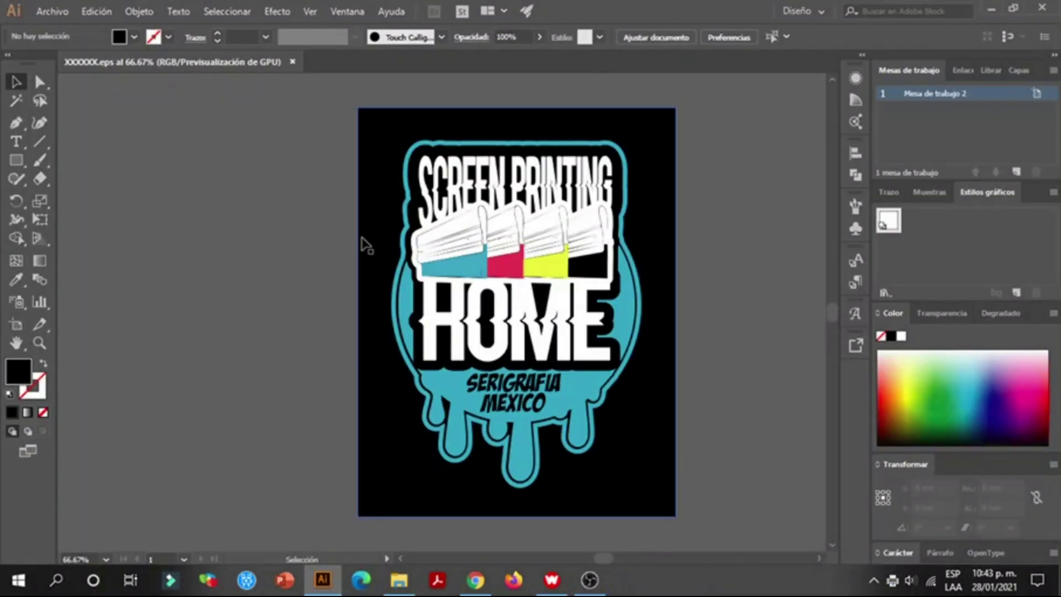
click(293, 62)
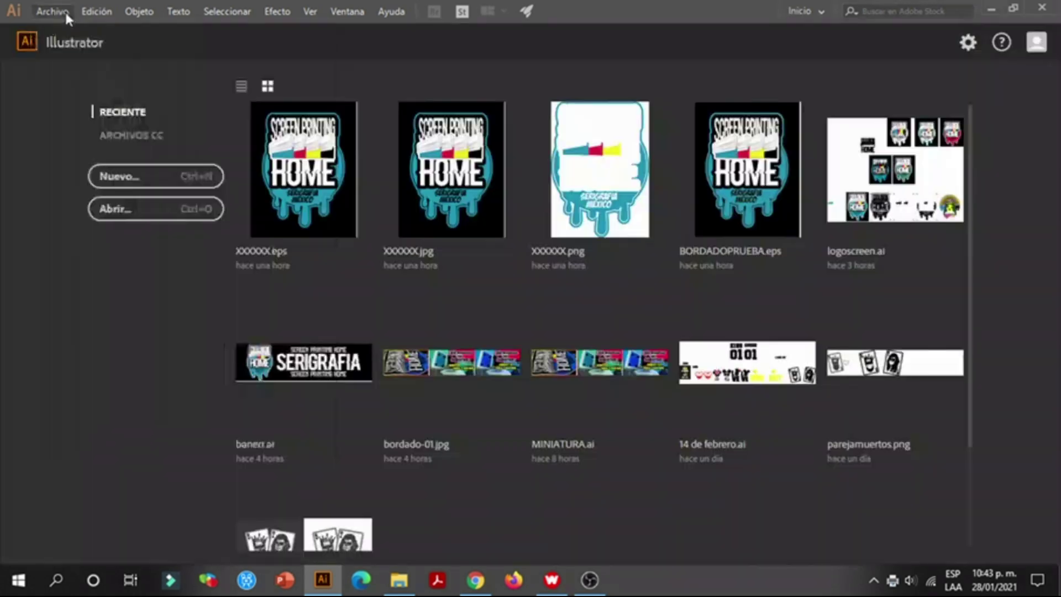
Step: Choose VECTORBORDADO.pdf on the KINGSTON (H:) drive for opening in Illustrator
click(62, 11)
click(72, 63)
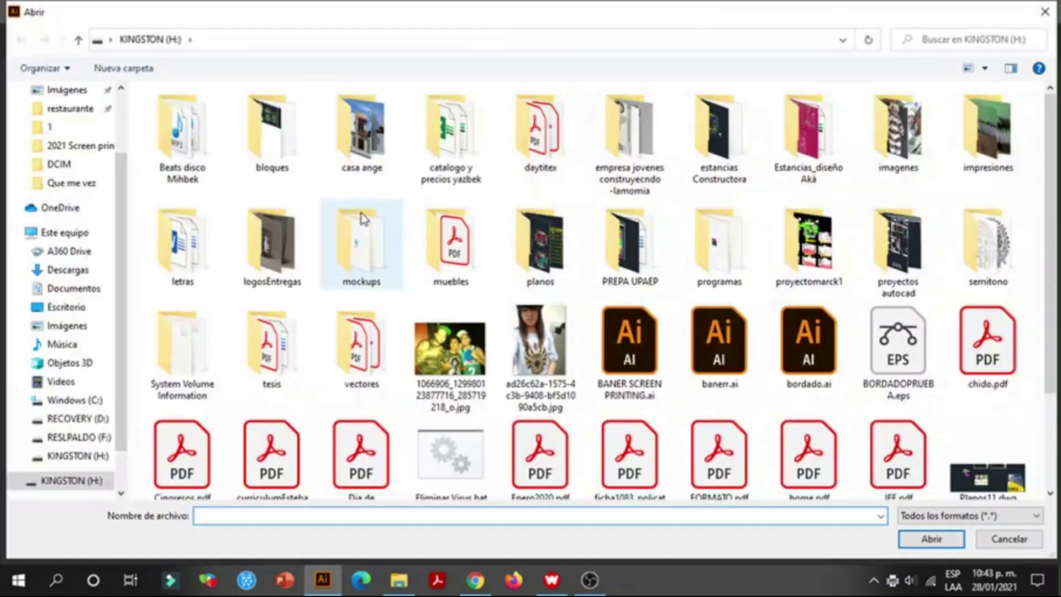
scroll(362, 209, down, 2)
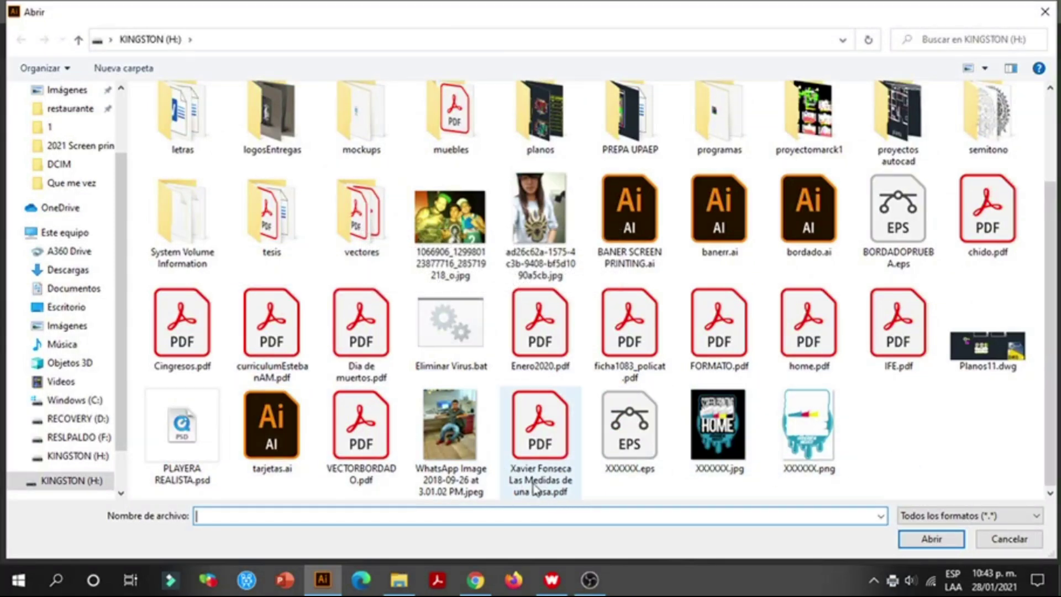
click(361, 437)
click(912, 538)
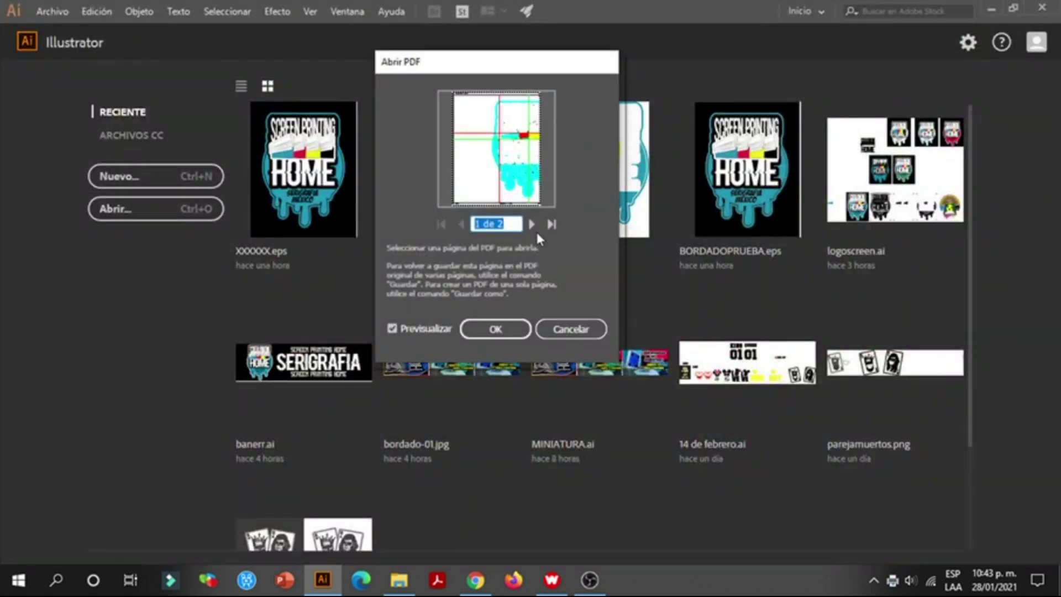
Step: Preview both pages of the PDF in the import options and open page 2
drag(520, 72, 510, 71)
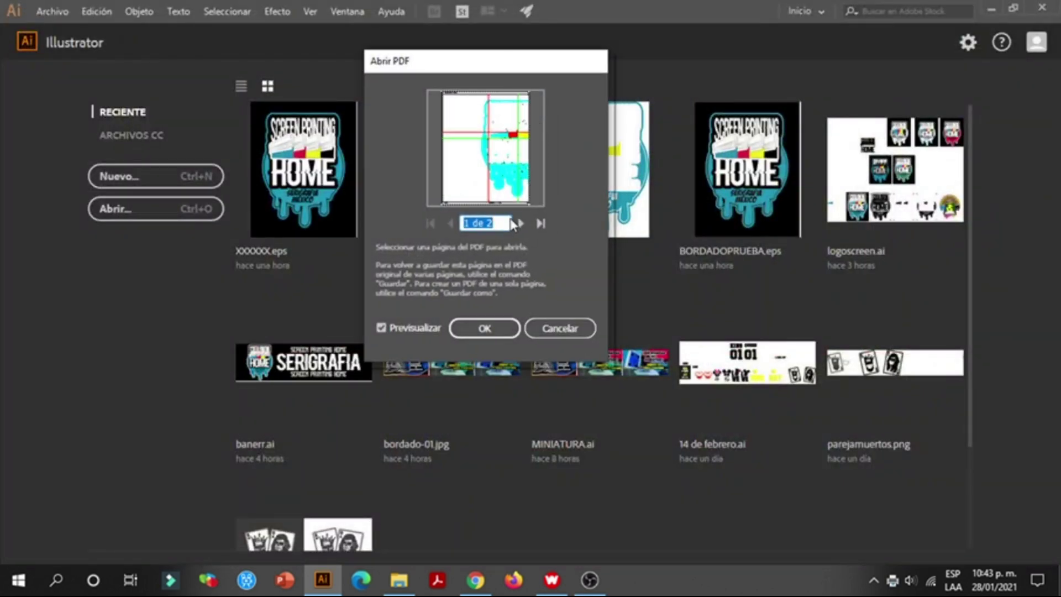
drag(516, 64, 513, 77)
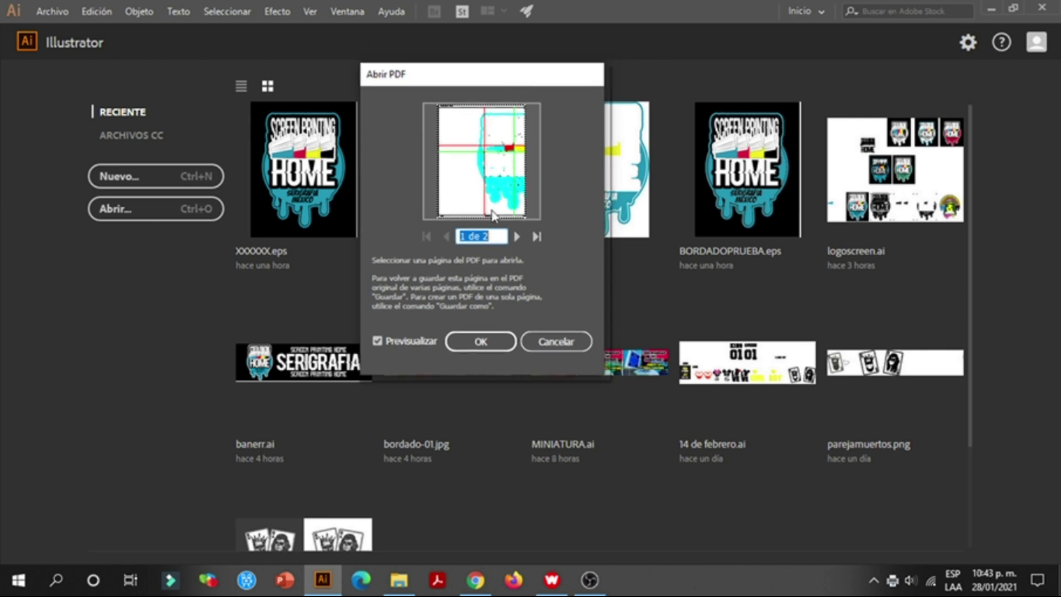
click(516, 237)
click(447, 237)
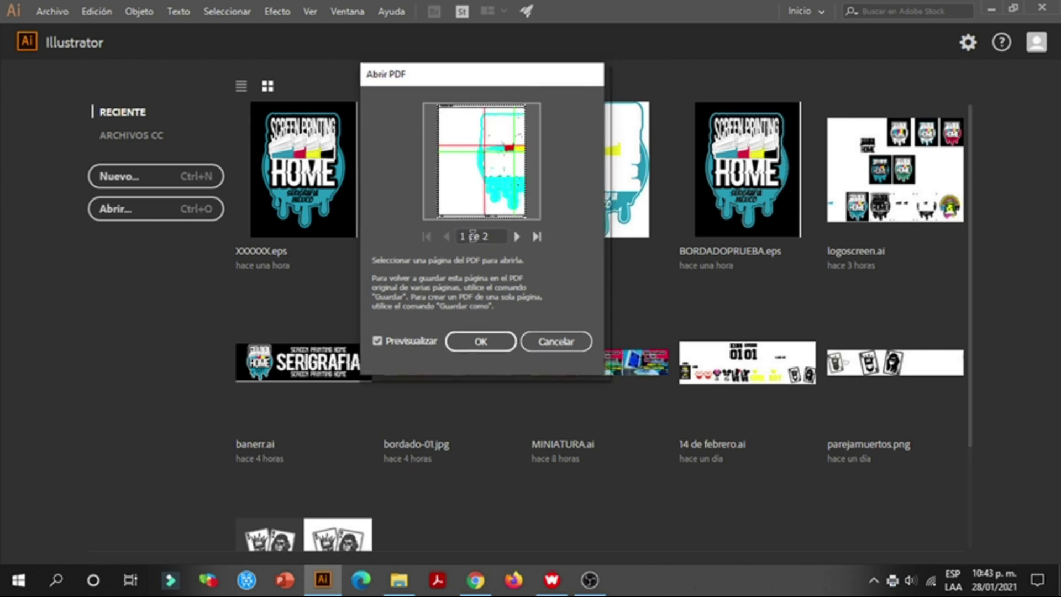
click(515, 237)
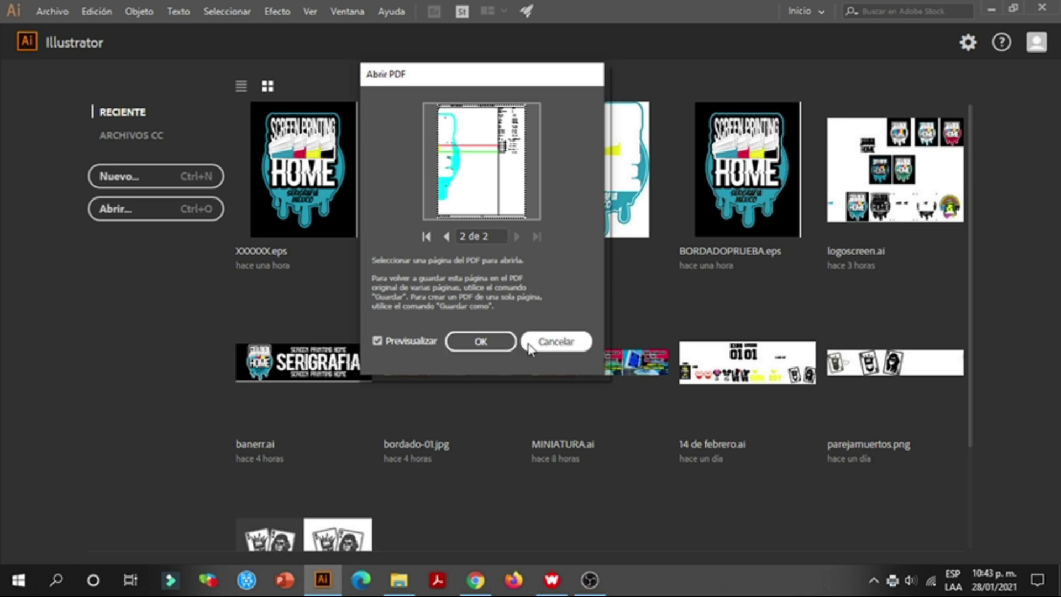
click(500, 344)
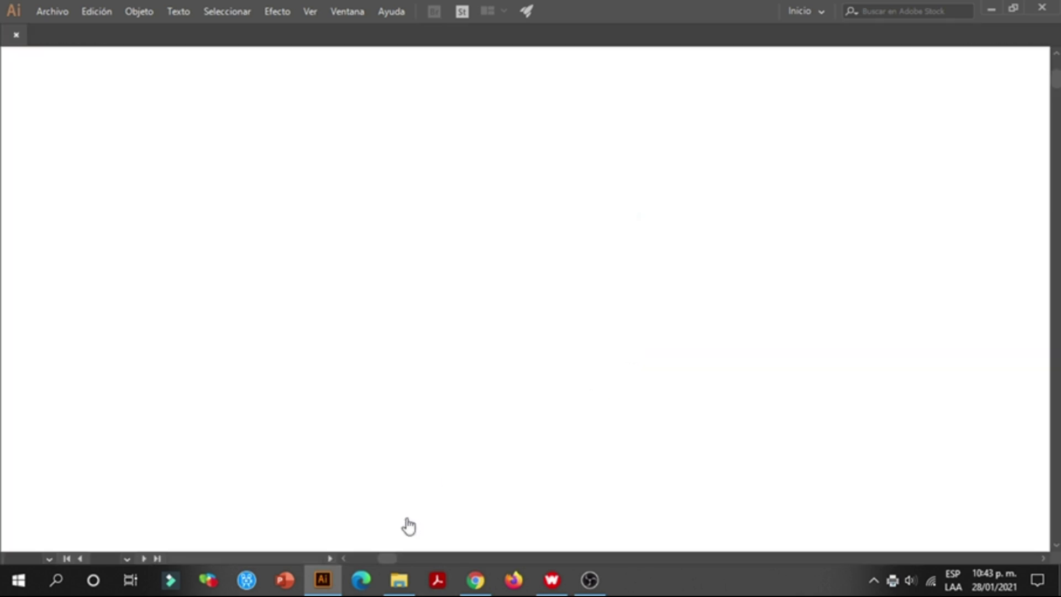
Step: Switch to File Explorer and open VECTORBORDADO.pdf from the KINGSTON (H:) drive in Acrobat Reader
click(399, 580)
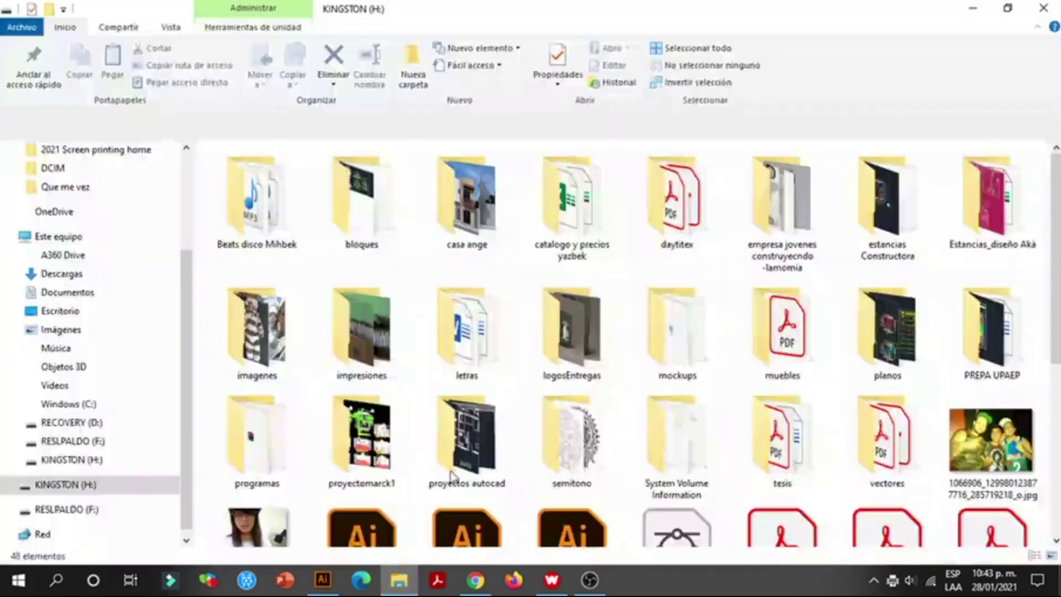
scroll(625, 452, down, 5)
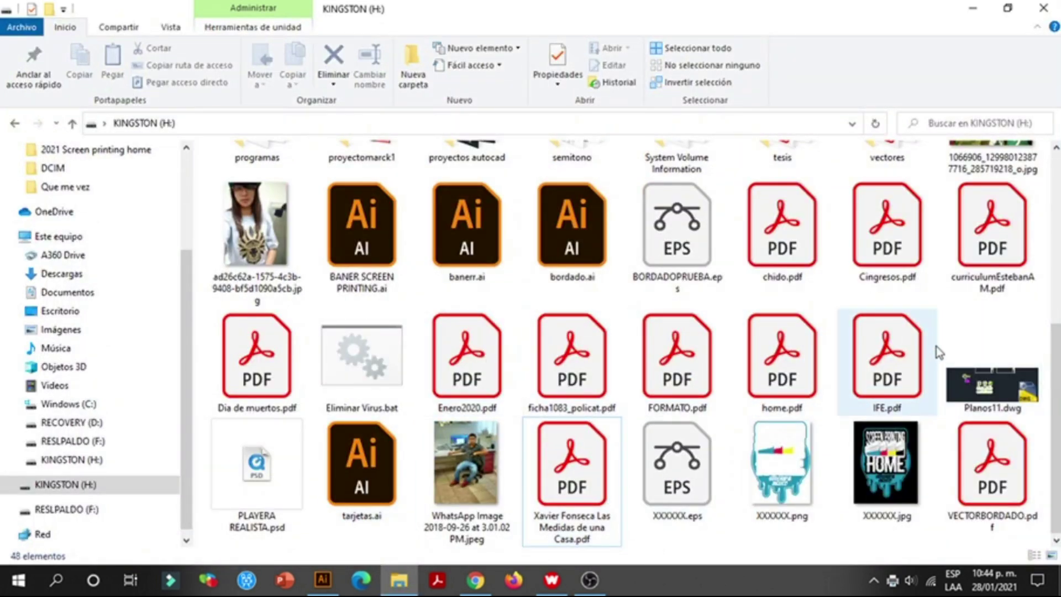
click(974, 478)
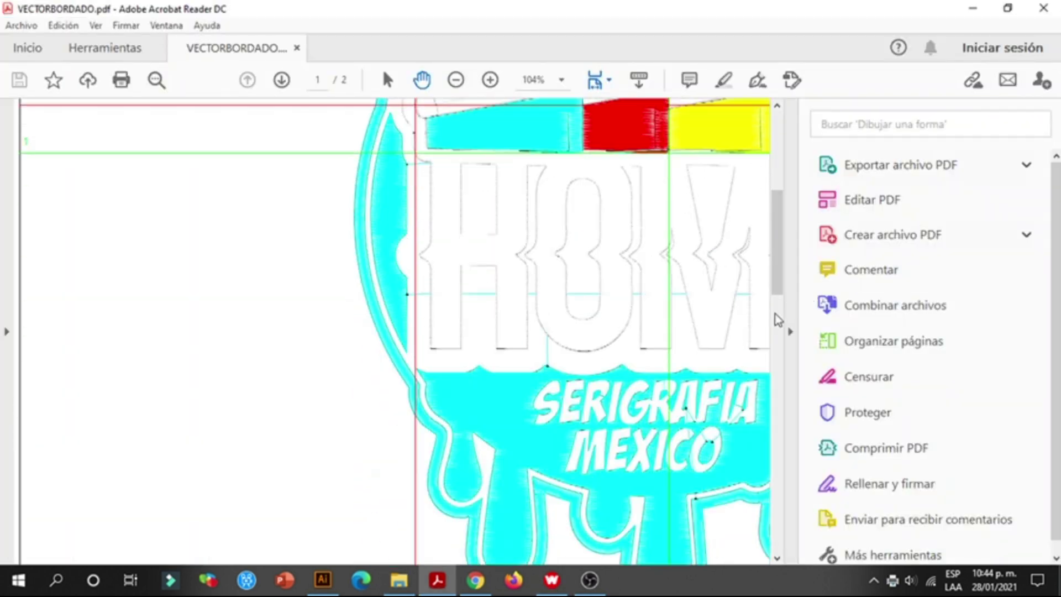
Step: Examine the printed design and production data on both PDF pages, then close Acrobat Reader and return to Wilcom
click(790, 332)
ctrl+scroll(597, 287, down, 3)
ctrl+scroll(597, 287, down, 2)
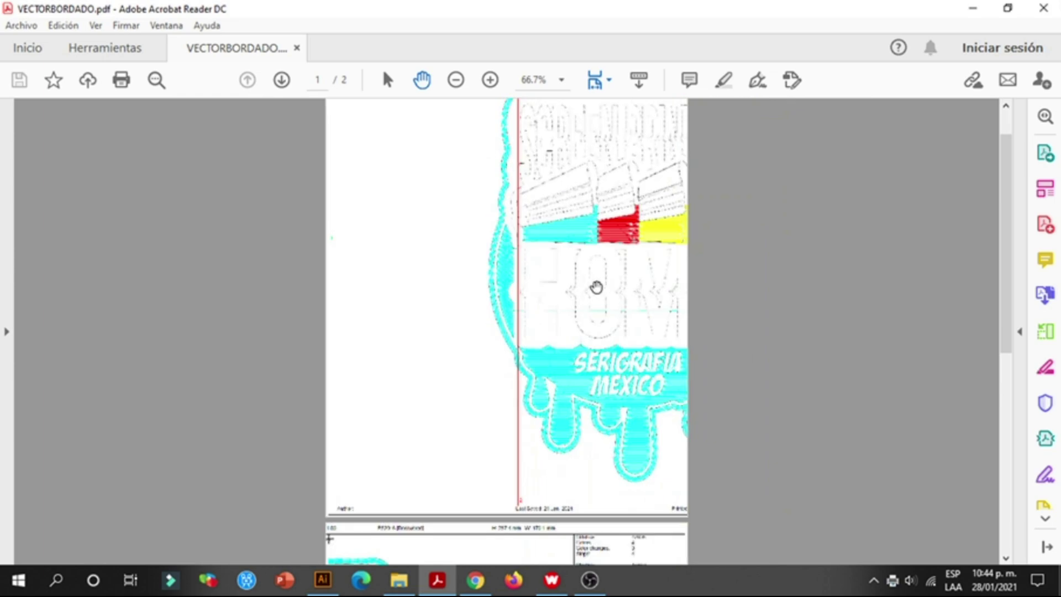
scroll(612, 183, down, 6)
scroll(453, 193, up, 1)
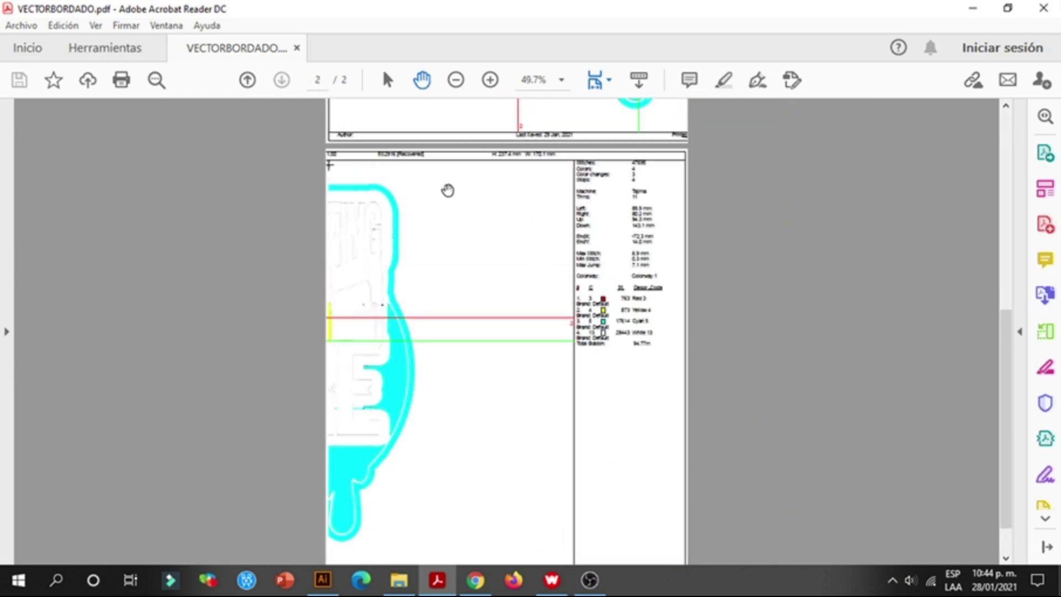
scroll(611, 252, down, 1)
click(1043, 8)
click(552, 579)
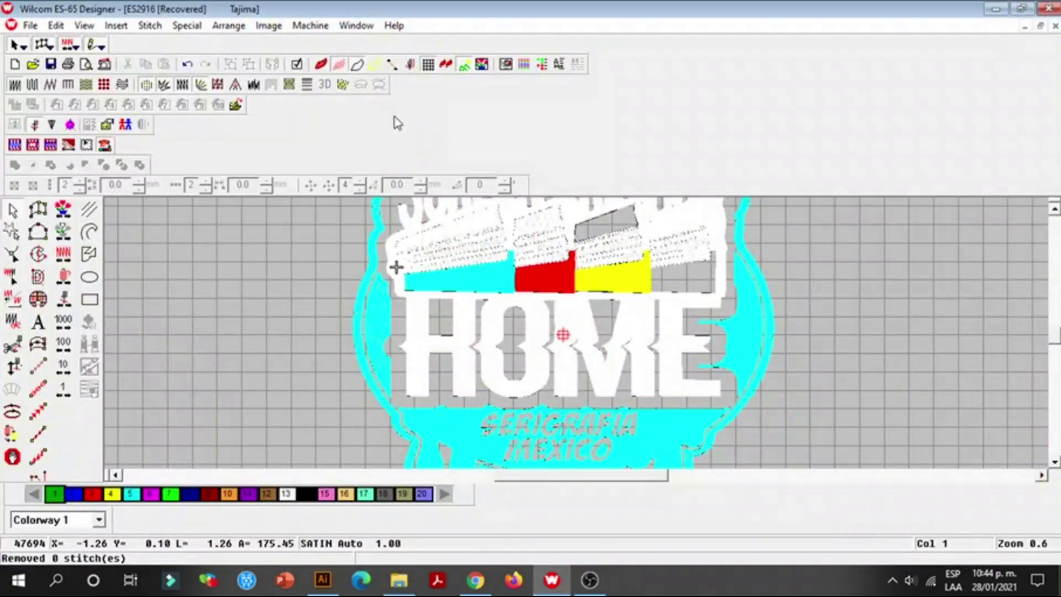
Step: Select the entire logo design, scale it down proportionally and regenerate its stitches
scroll(532, 292, up, 1)
scroll(608, 343, down, 2)
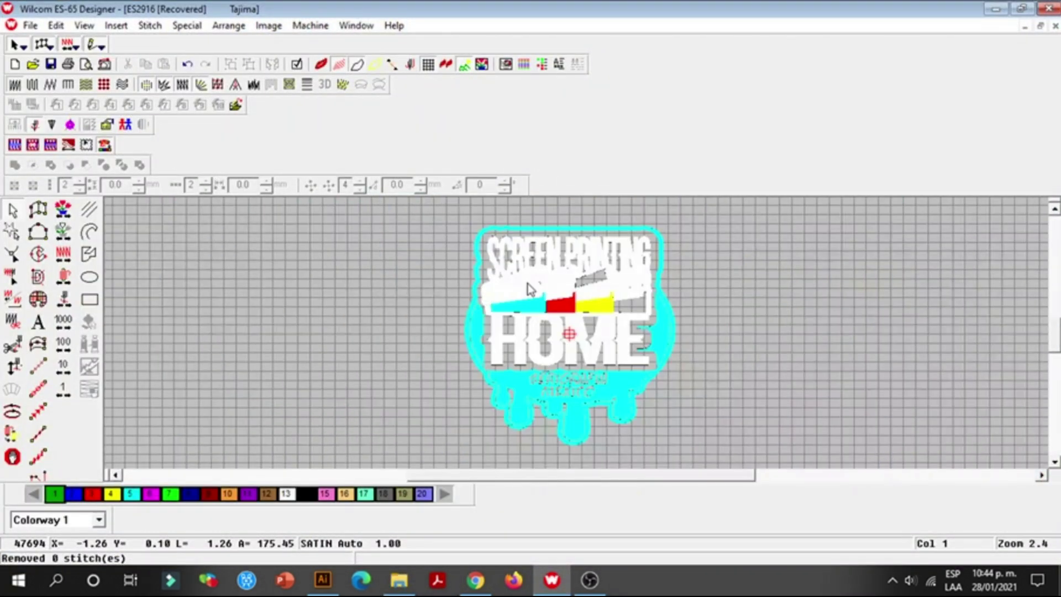
drag(456, 223, 457, 224)
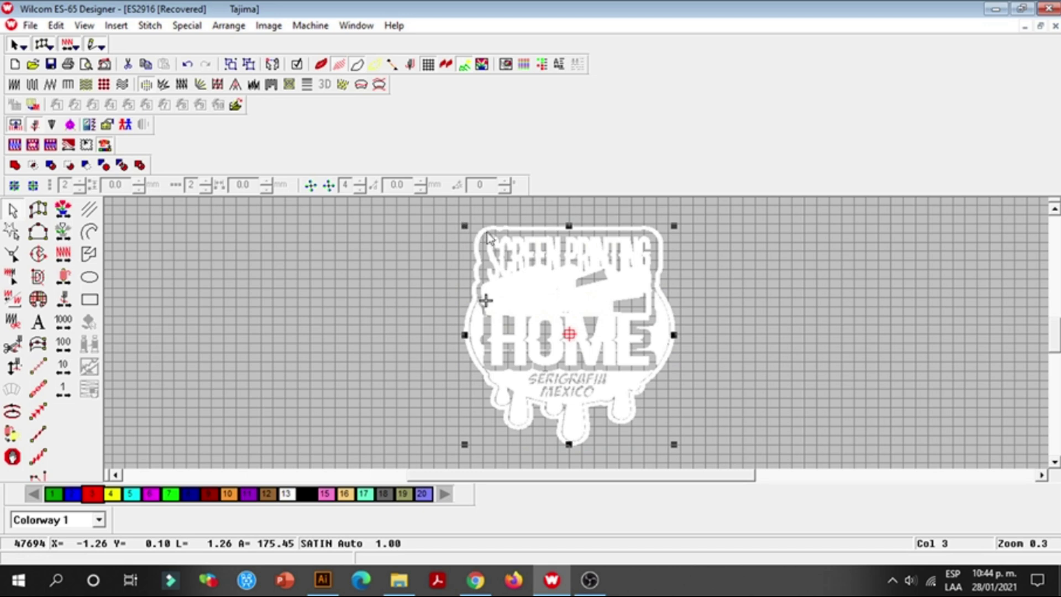
drag(673, 227, 582, 307)
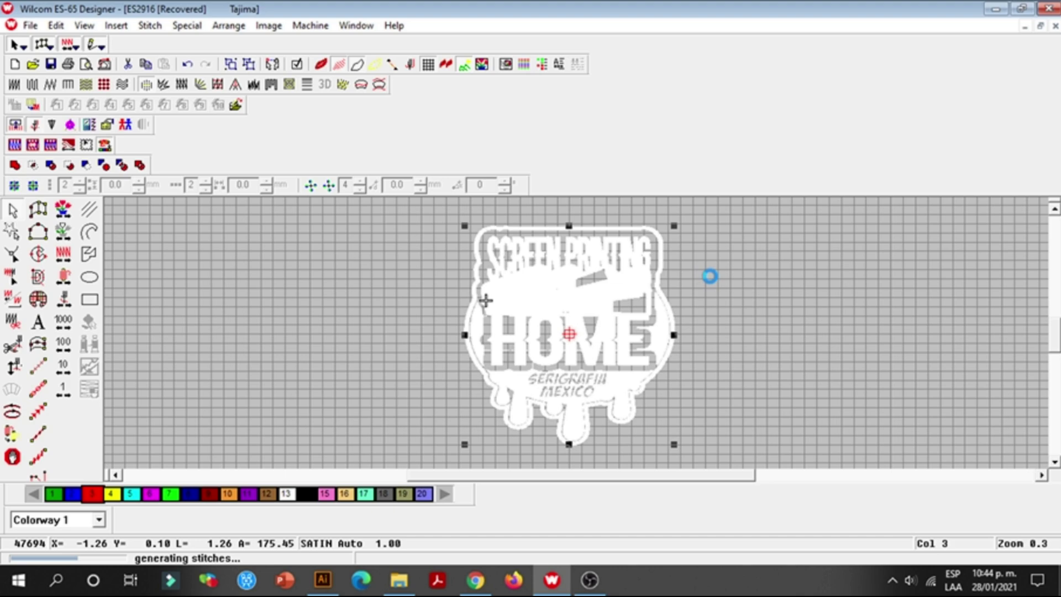
scroll(590, 353, up, 2)
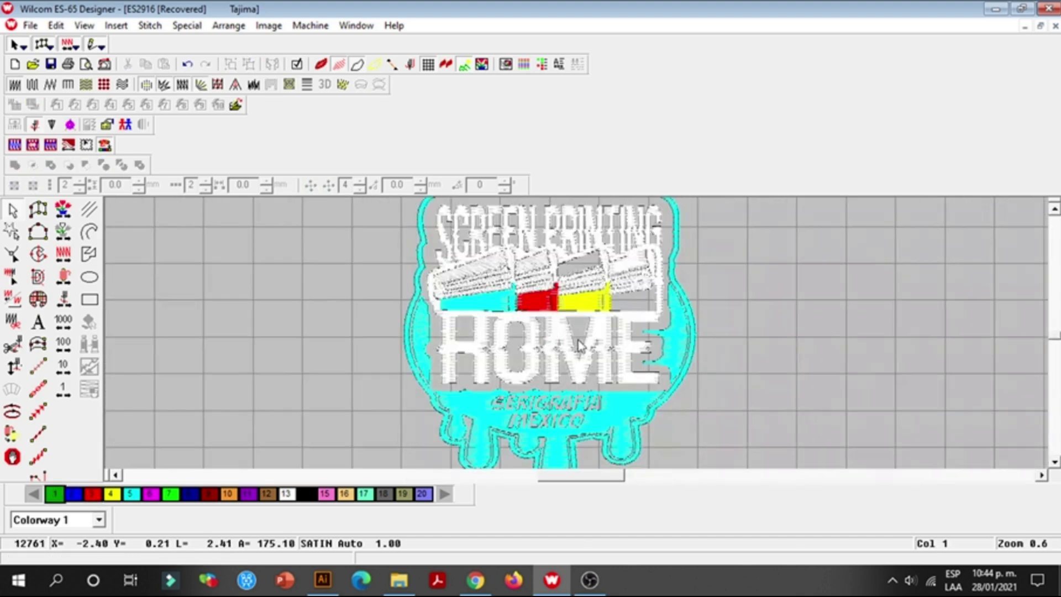
Step: Examine the scaled-down logo's stitches from the upper lettering to the paint drips
scroll(553, 268, up, 3)
scroll(553, 268, down, 3)
scroll(554, 269, down, 2)
scroll(583, 297, up, 2)
scroll(620, 284, down, 2)
scroll(612, 293, down, 3)
scroll(608, 292, up, 3)
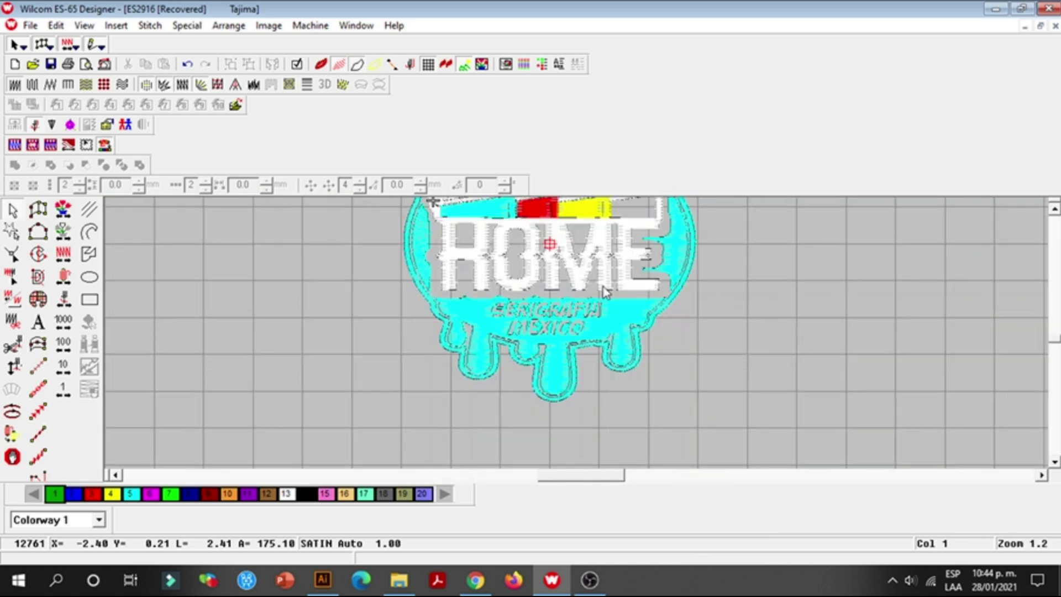
scroll(606, 287, up, 2)
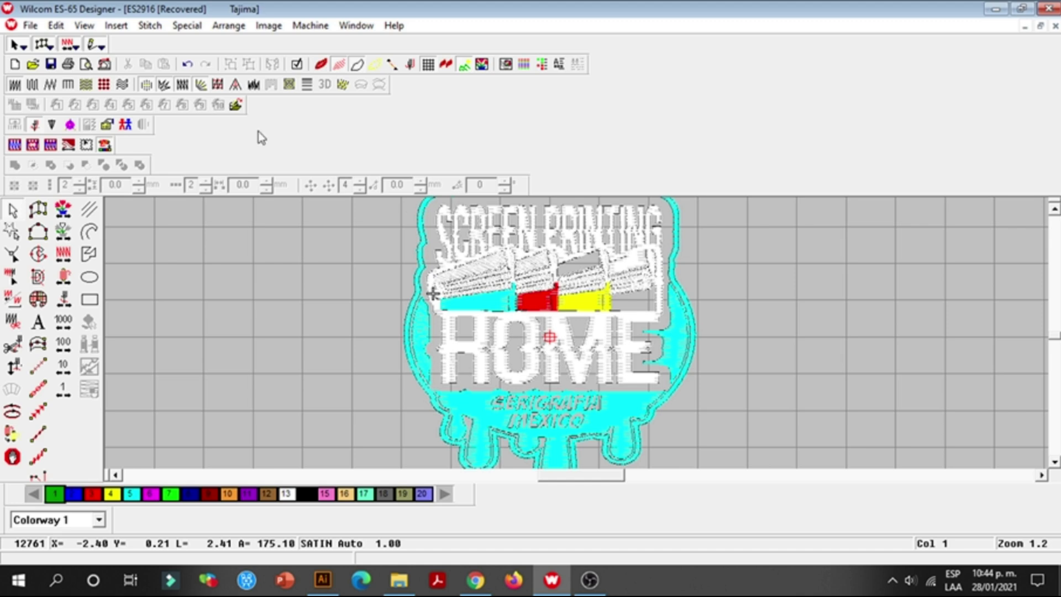
Step: Print the resized design to PDF on the KINGSTON (H:) drive, replacing the existing VECTORBORDADO.pdf
click(65, 66)
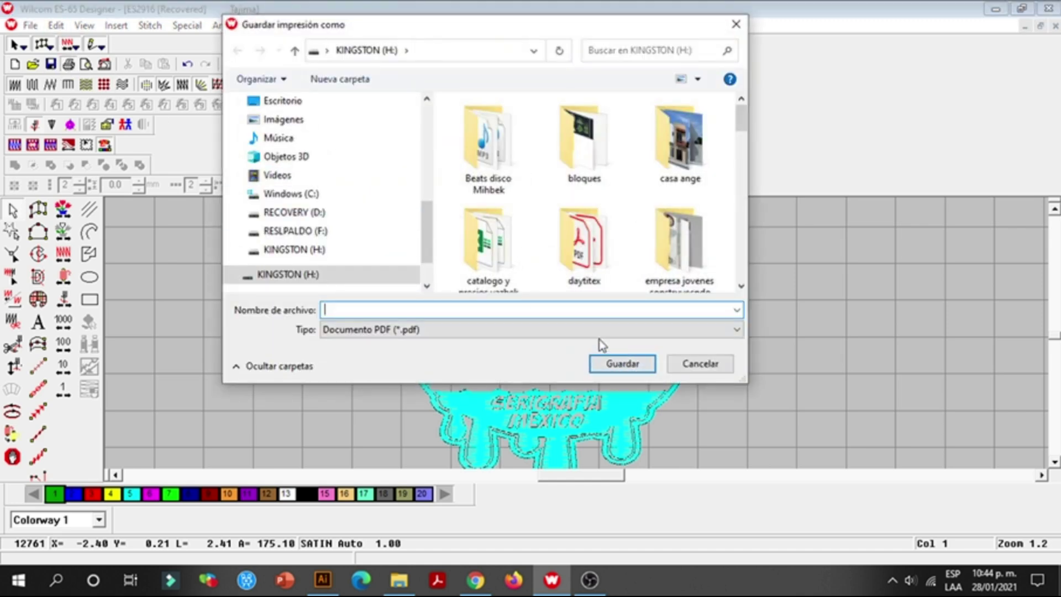
text(BOR)
key(Down)
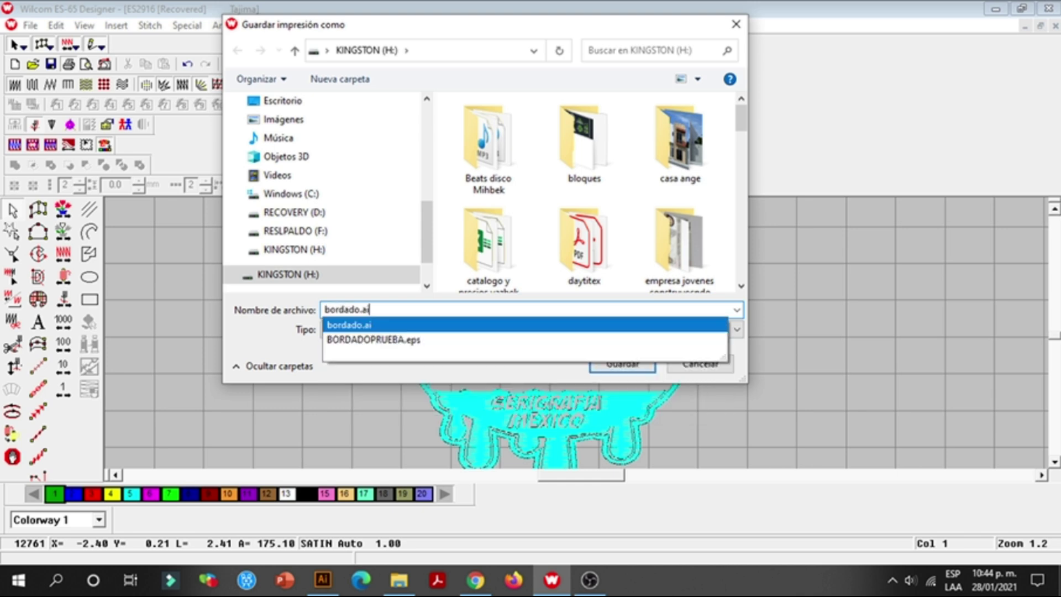
key(ctrl+a)
text(V)
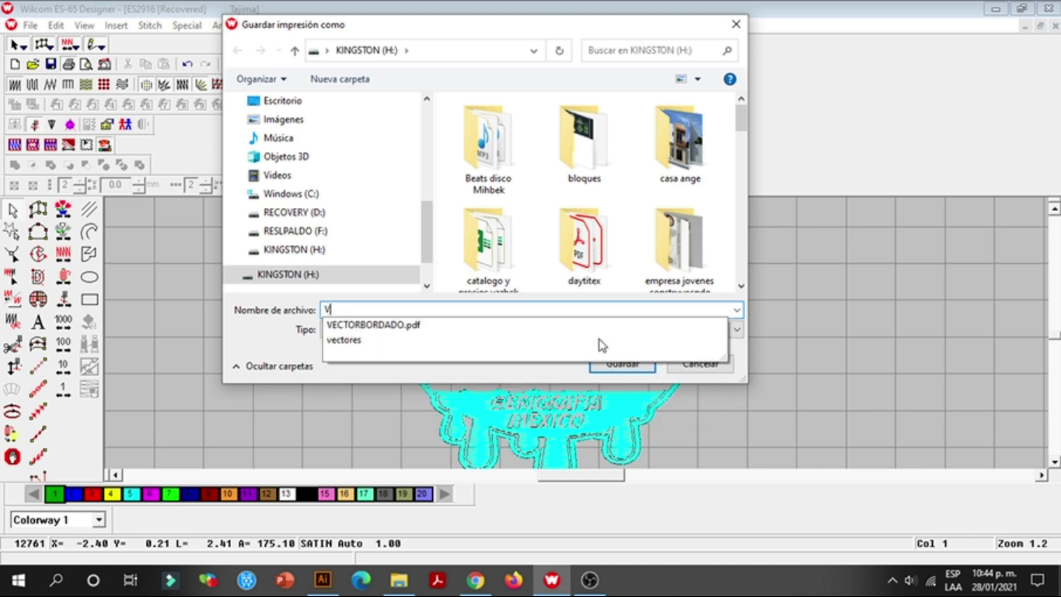
key(Down)
key(Return)
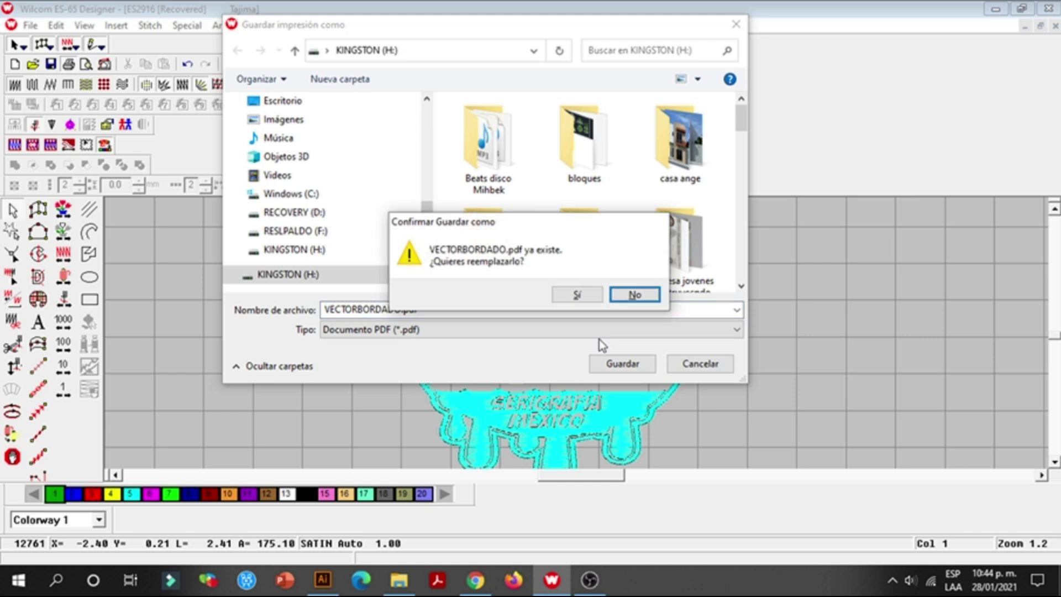
click(577, 294)
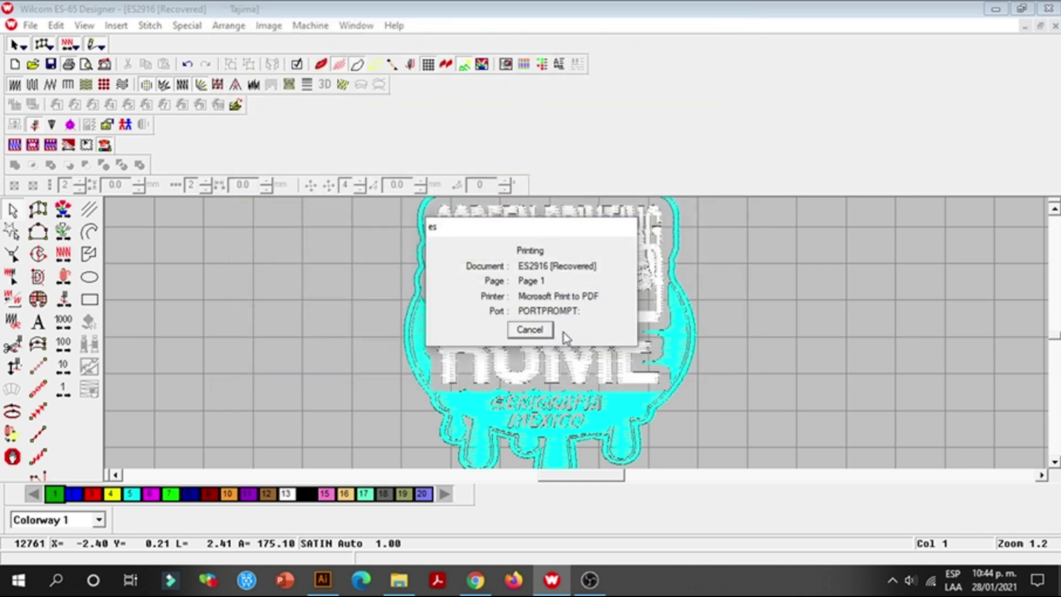
Step: Switch to Illustrator and close the previously opened VECTORBORDADO.pdf document
click(323, 581)
key(Escape)
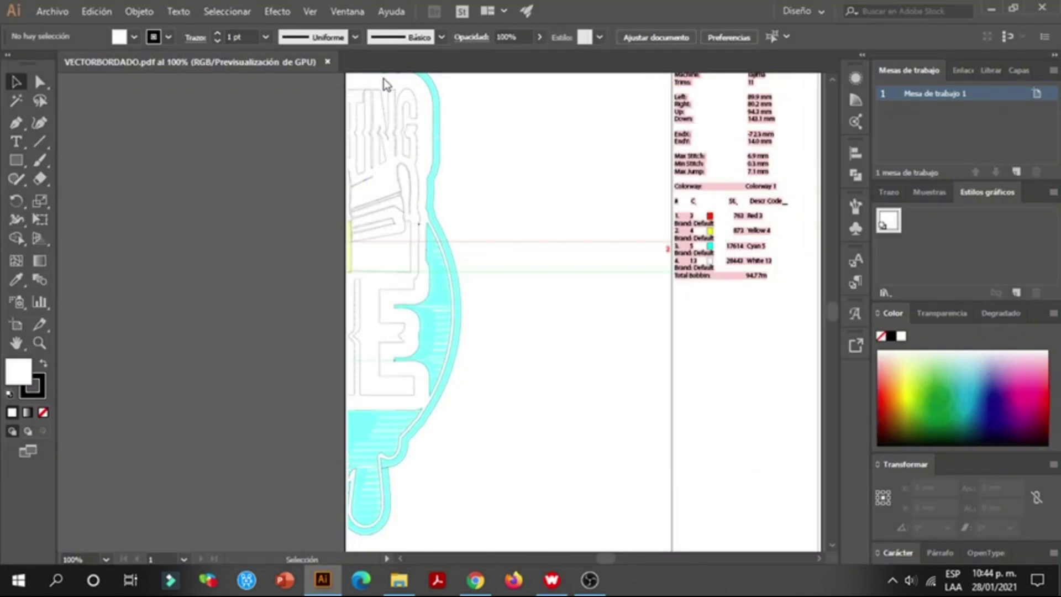
click(327, 62)
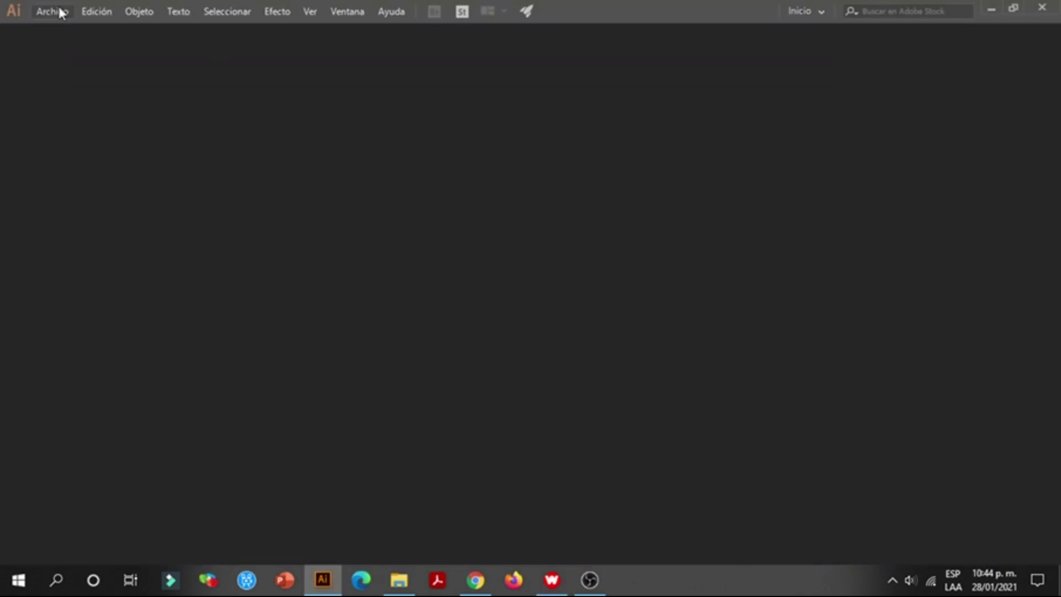
Step: Open the updated VECTORBORDADO.pdf from the KINGSTON (H:) drive and dismiss the missing fonts notice
click(55, 11)
click(98, 62)
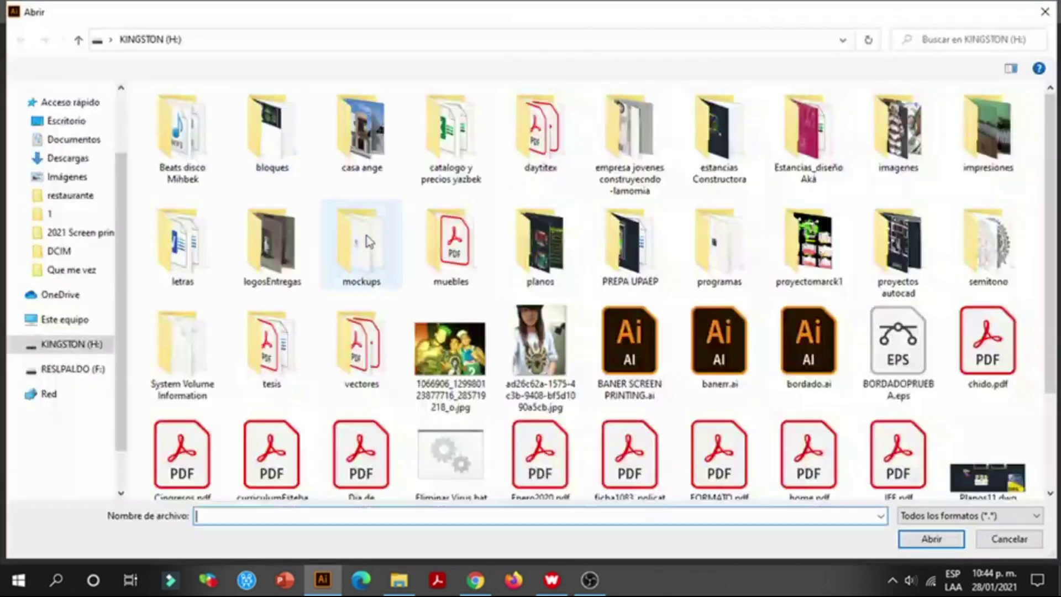
scroll(338, 320, down, 2)
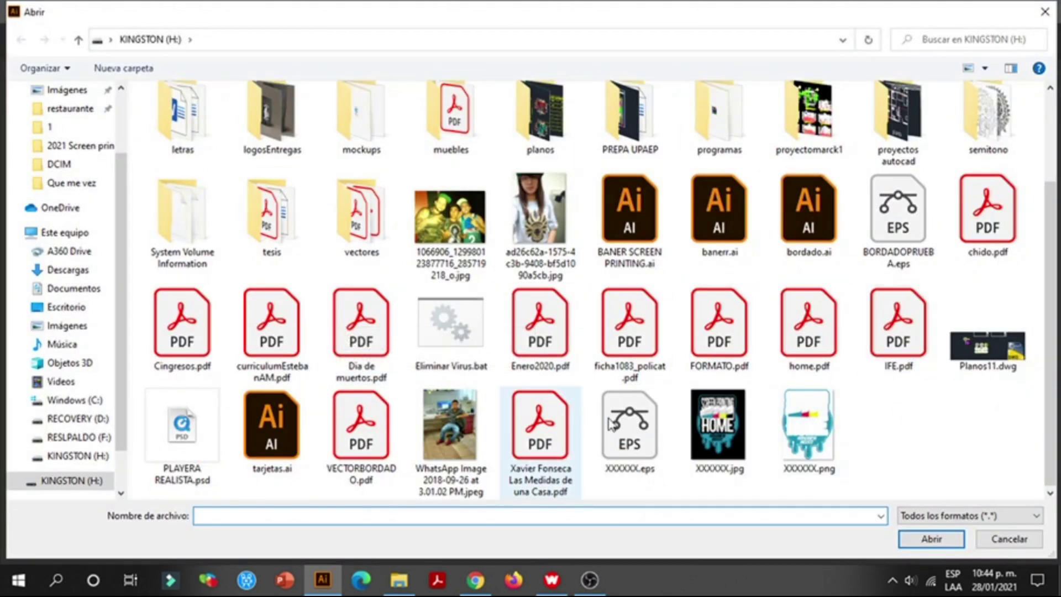
click(367, 436)
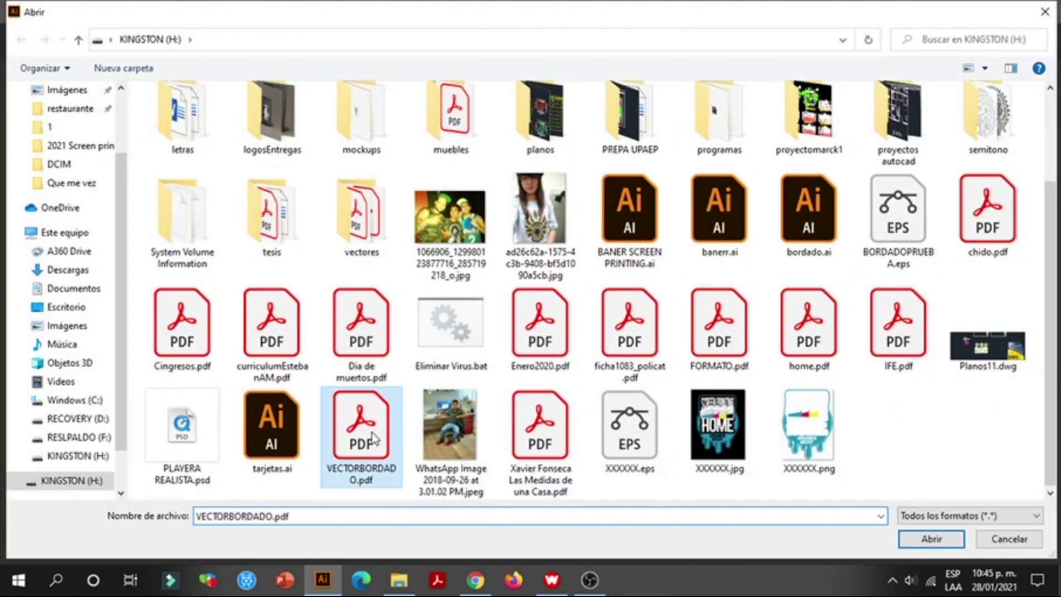
click(911, 542)
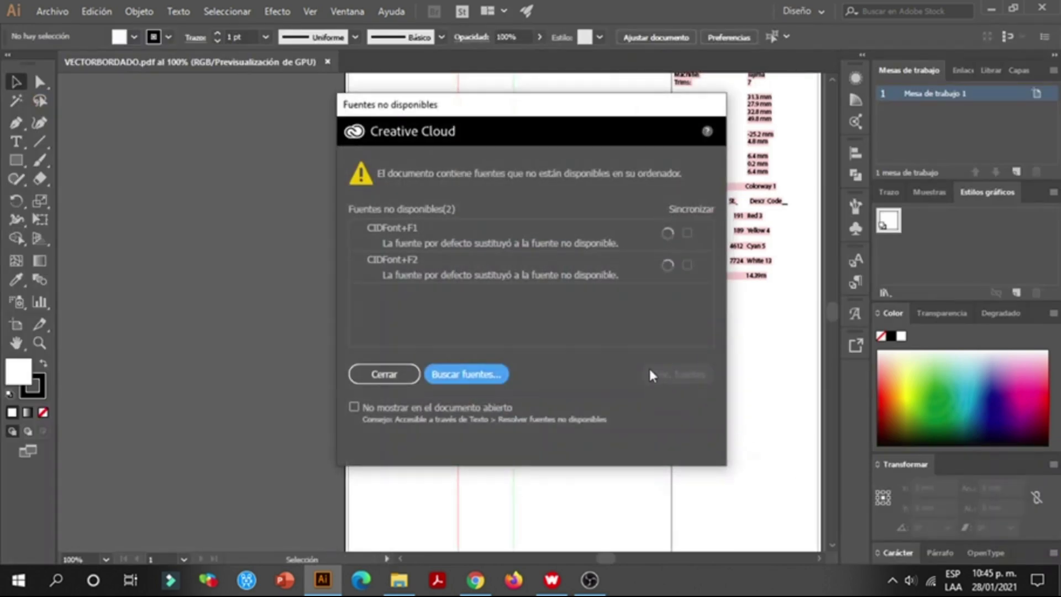
click(412, 372)
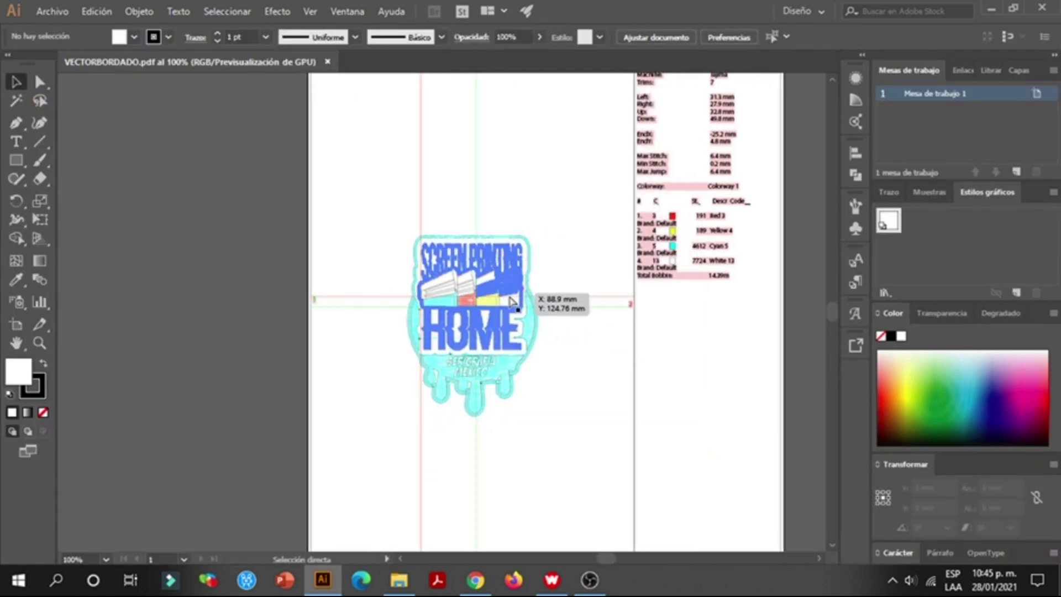
Step: Delete the page header and the production data text beside the logo
right_click(208, 197)
click(197, 183)
scroll(747, 365, up, 1)
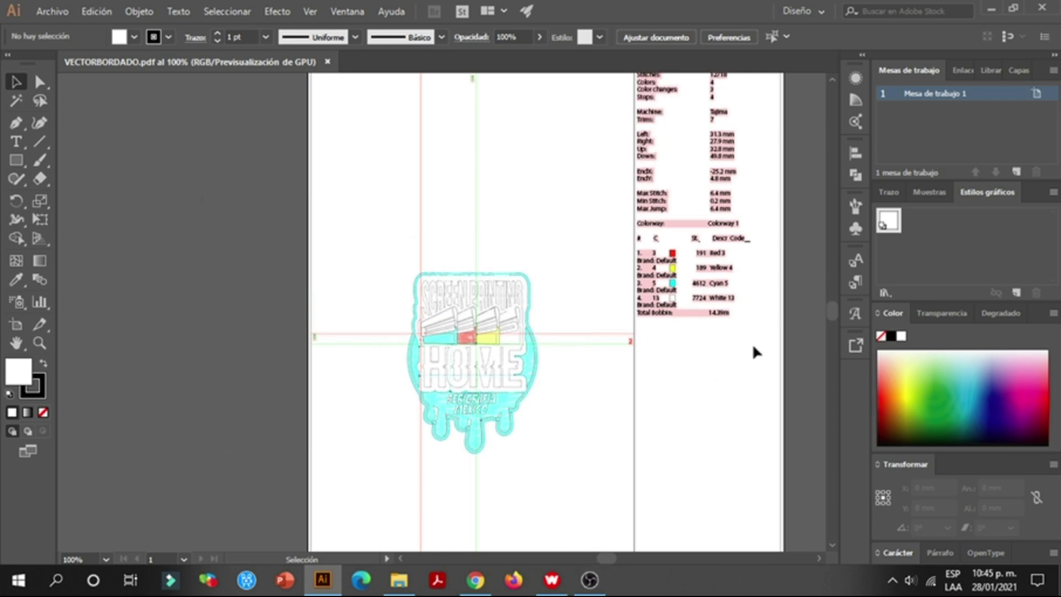
drag(763, 381, 695, 202)
scroll(720, 340, up, 1)
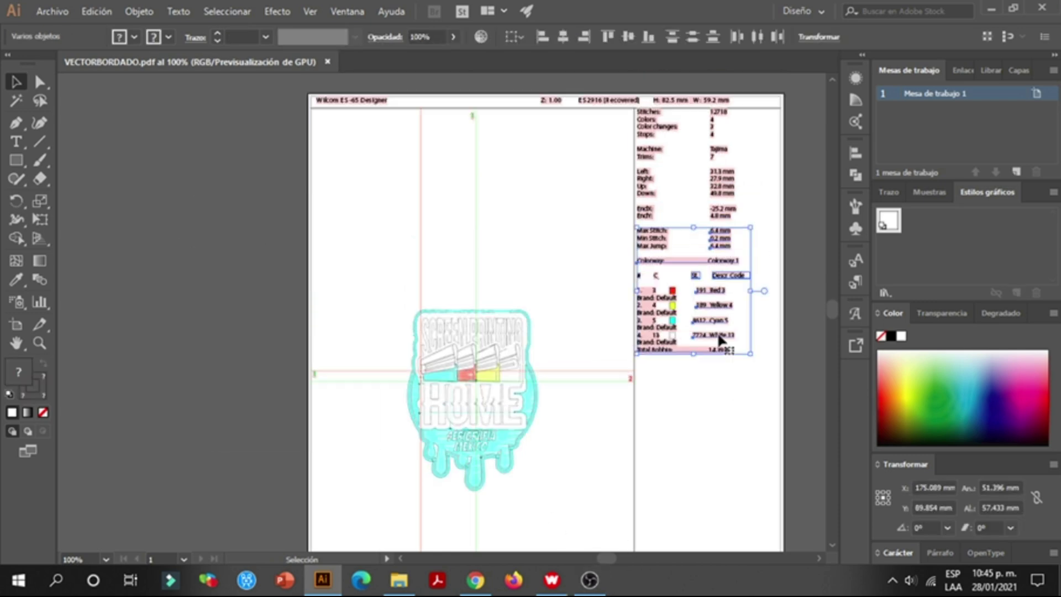
click(661, 101)
key(Delete)
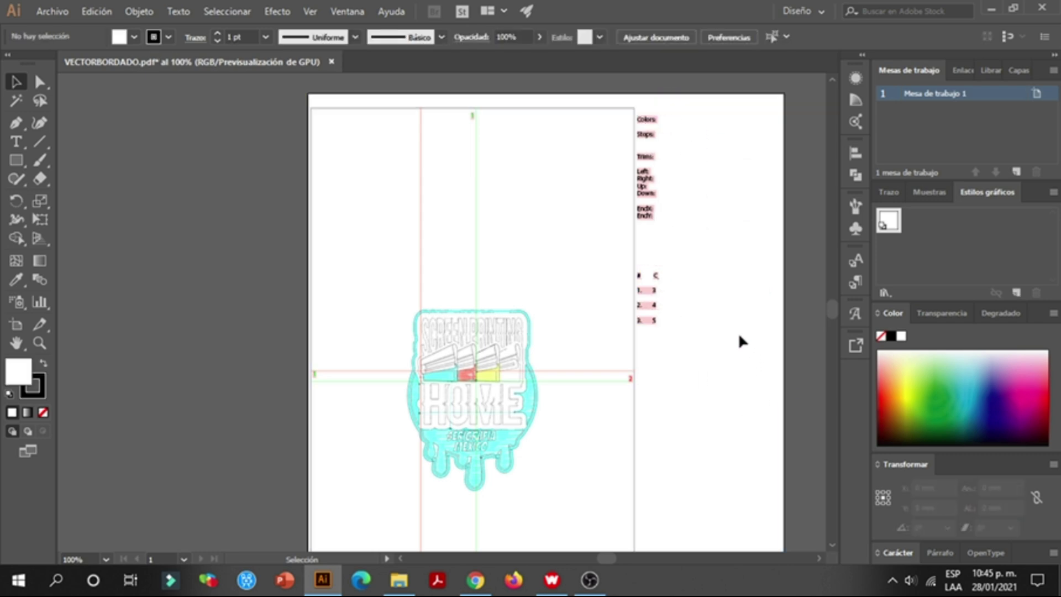
Step: Select the clipped group holding the logo and release its clipping mask
click(635, 234)
click(558, 358)
click(510, 374)
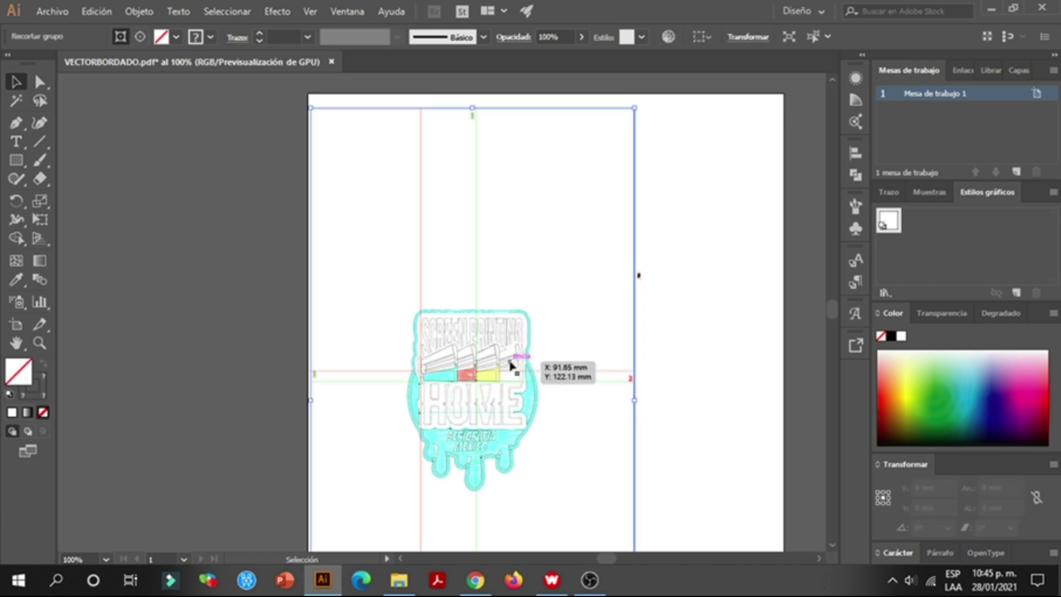
right_click(511, 365)
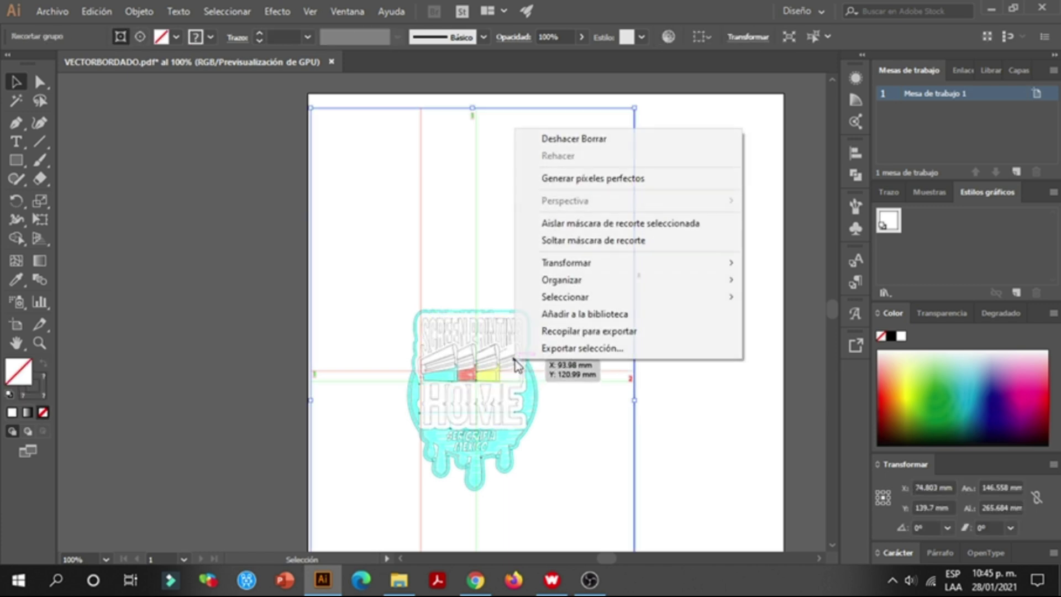
click(602, 241)
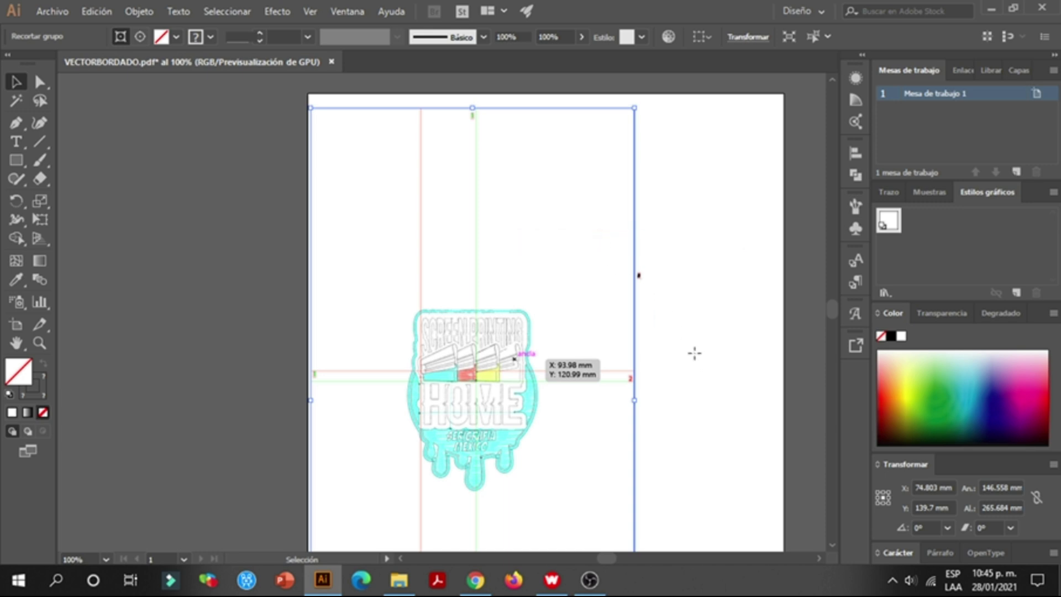
click(683, 308)
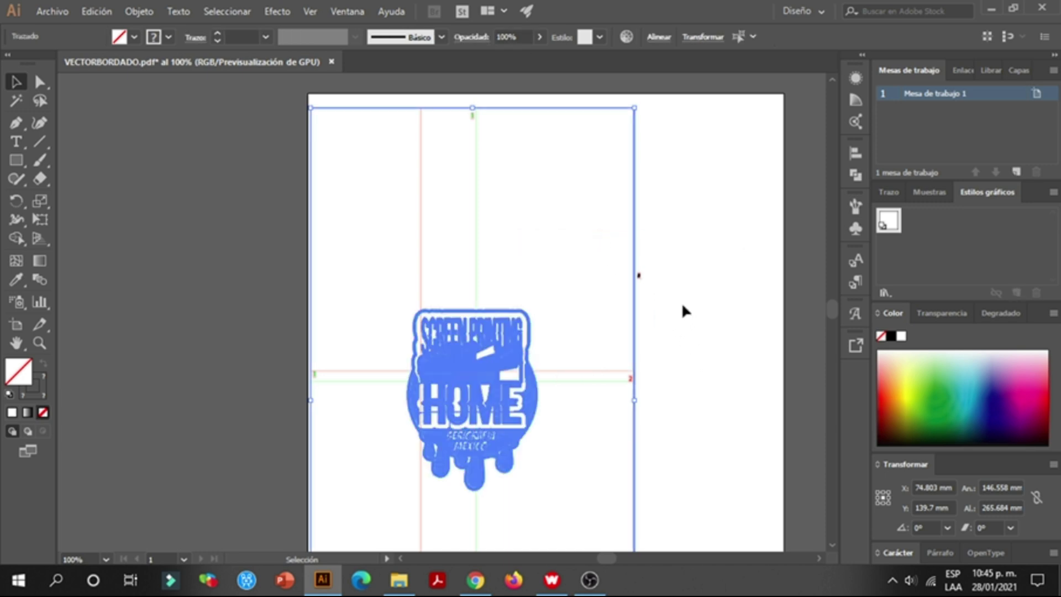
Step: Delete the border frame, coloured guide lines and leftover marks around the logo
drag(576, 267, 635, 296)
click(668, 277)
drag(658, 258, 332, 365)
scroll(544, 193, down, 2)
drag(606, 385, 606, 386)
key(Delete)
drag(591, 227, 354, 136)
key(Delete)
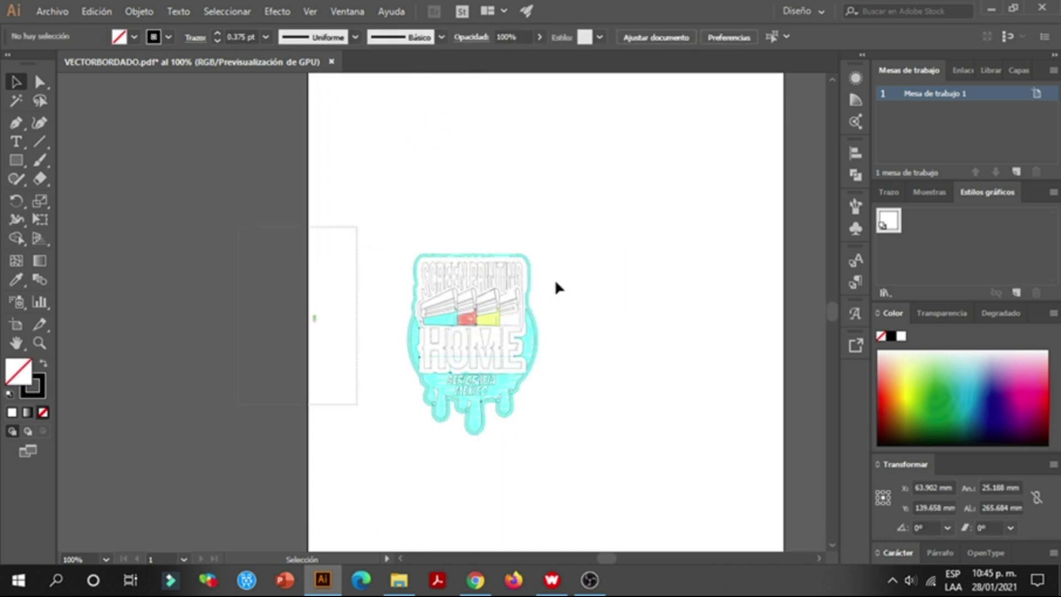
Step: Delete the footer text and the remaining frame pieces below the logo
scroll(575, 286, down, 3)
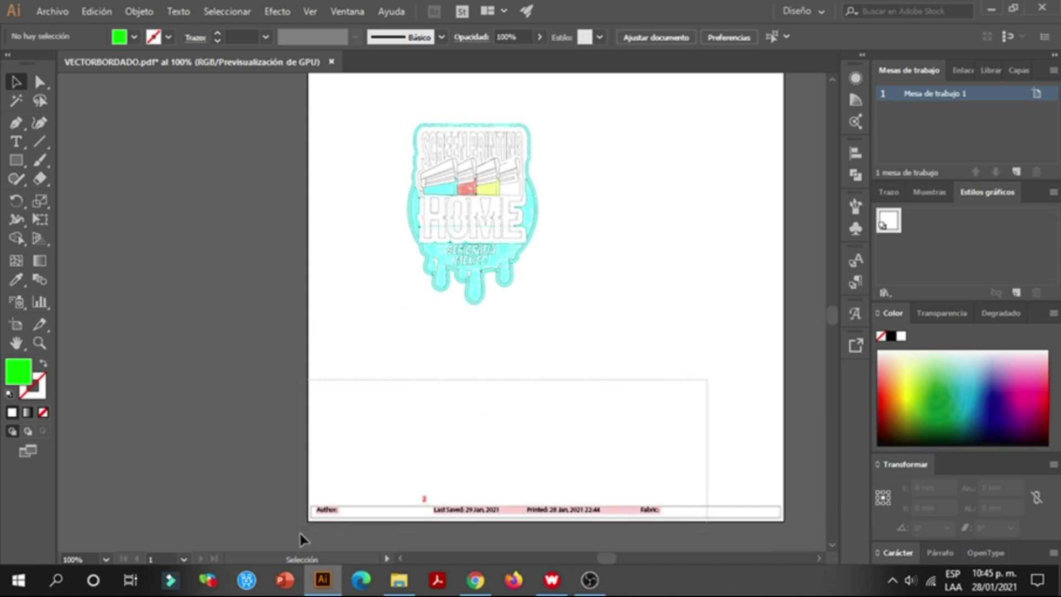
drag(303, 539, 630, 435)
key(Delete)
scroll(608, 400, up, 1)
Step: Copy the entire logo and paste it into a new Carta document, 215.9 x 279.4 mm, in CMYK color
drag(606, 391, 393, 130)
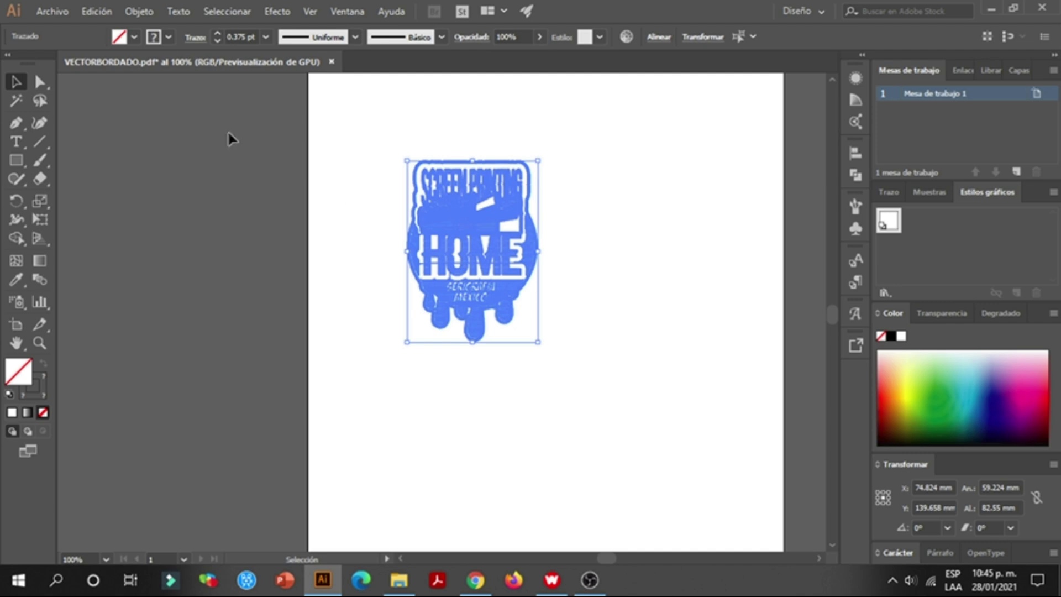
click(631, 213)
click(422, 219)
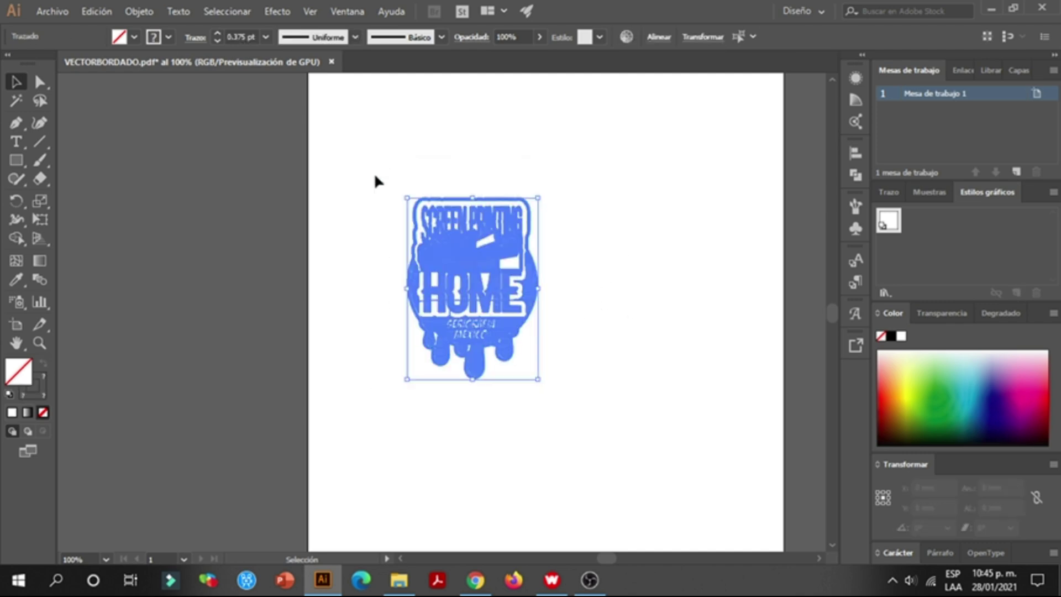
click(53, 11)
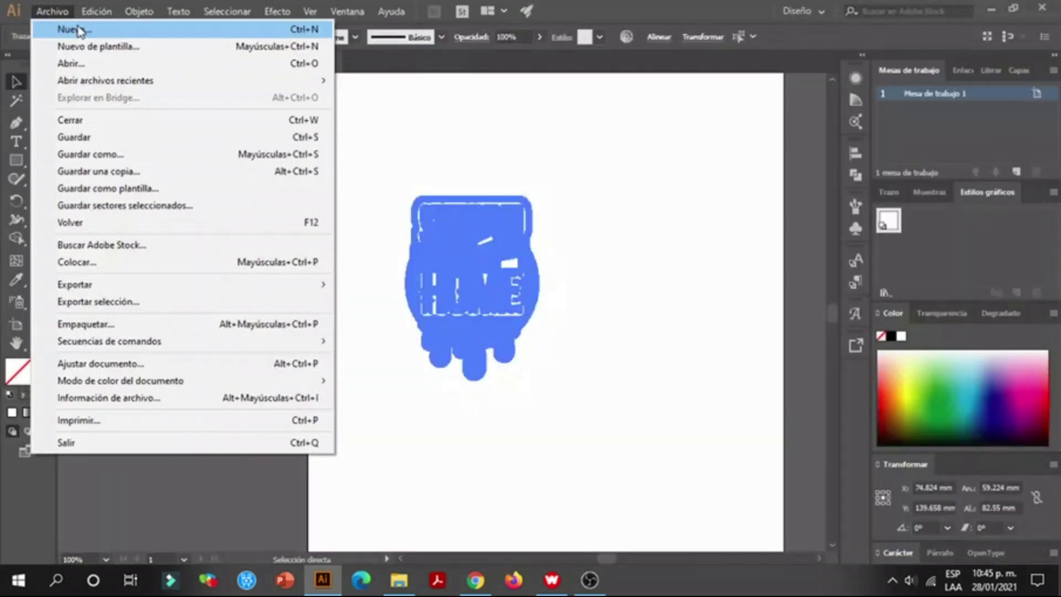
click(78, 29)
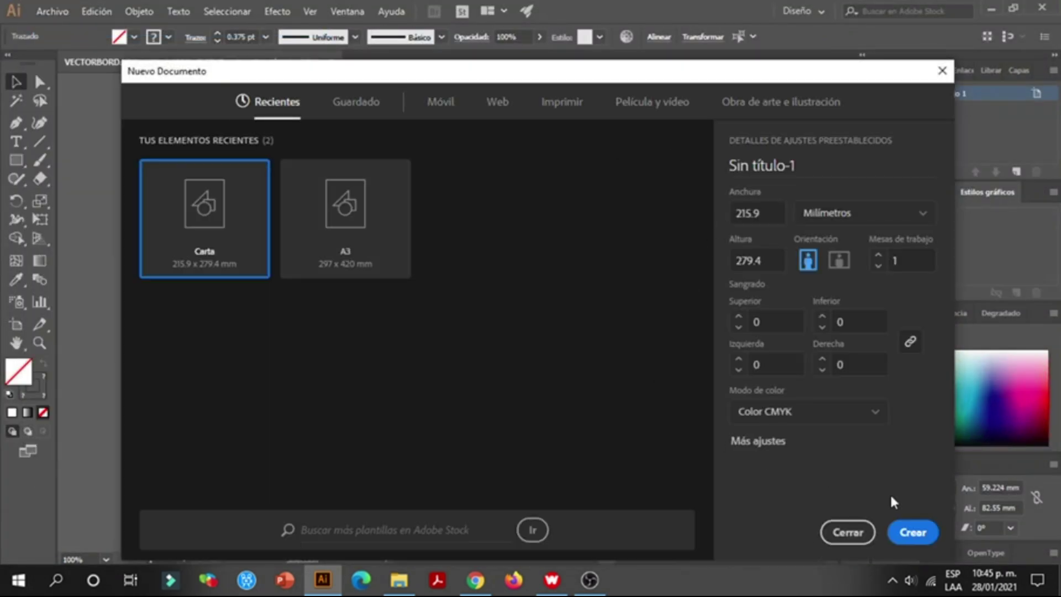
click(913, 531)
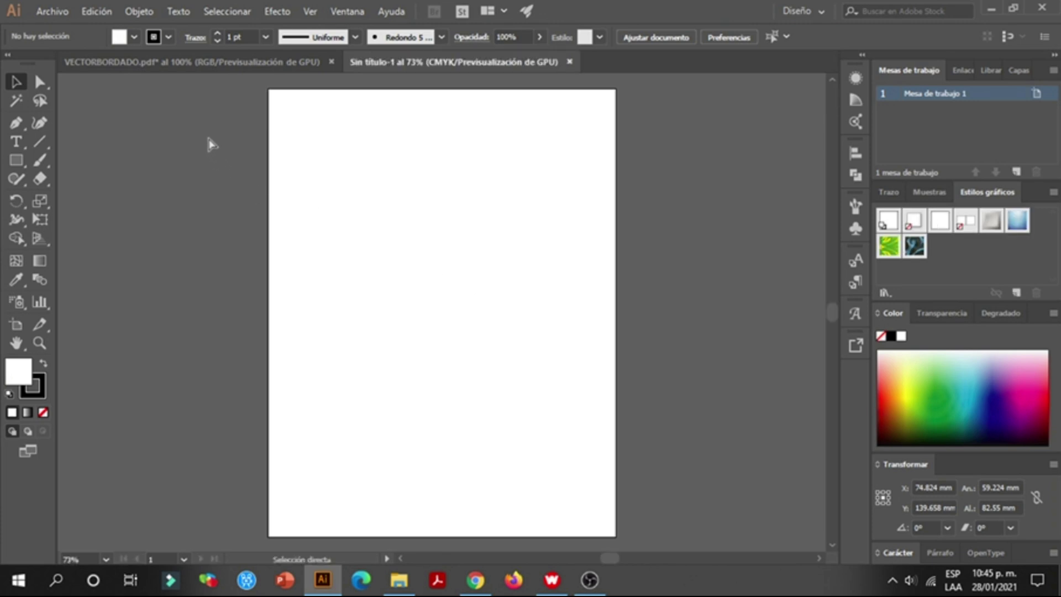
key(ctrl+v)
click(225, 123)
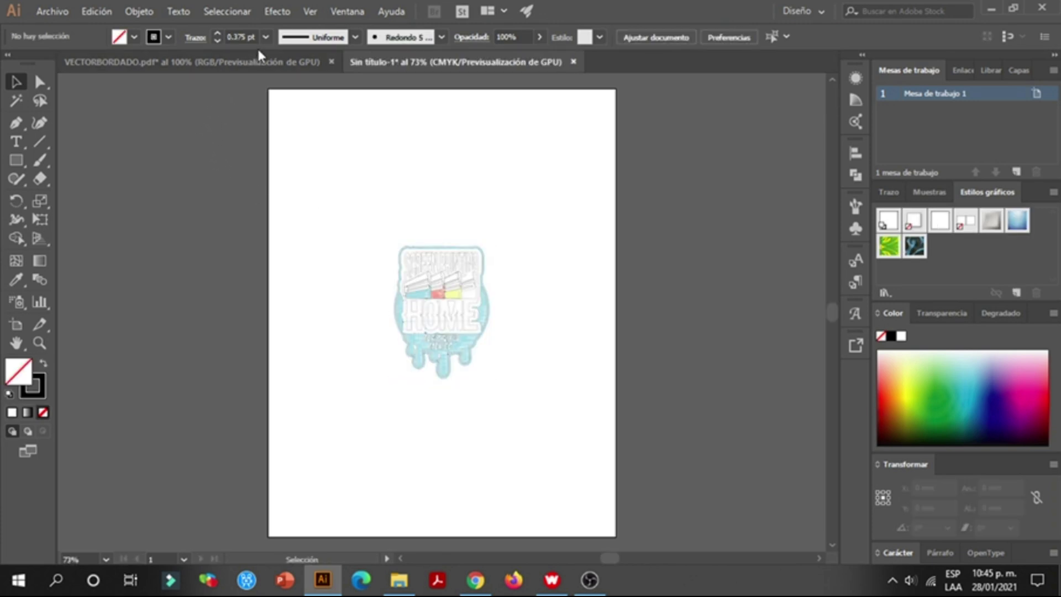
Step: Close the VECTORBORDADO.pdf document without saving its changes
click(293, 64)
click(332, 62)
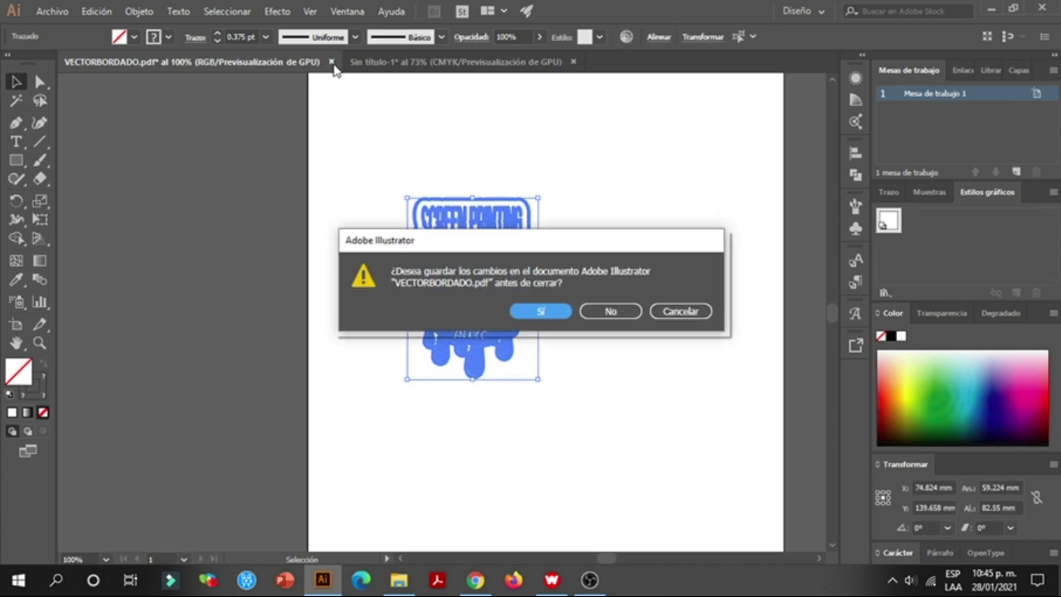
click(600, 312)
Step: Select the pasted logo and enlarge it proportionally to about 193 x 269 mm so it fills the artboard
click(407, 255)
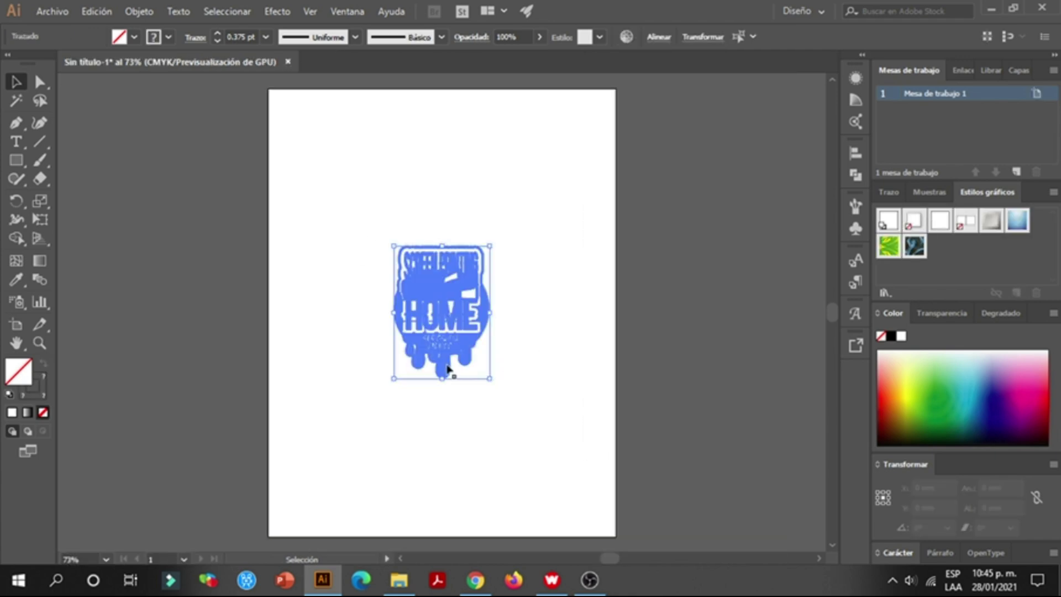
drag(490, 378, 606, 527)
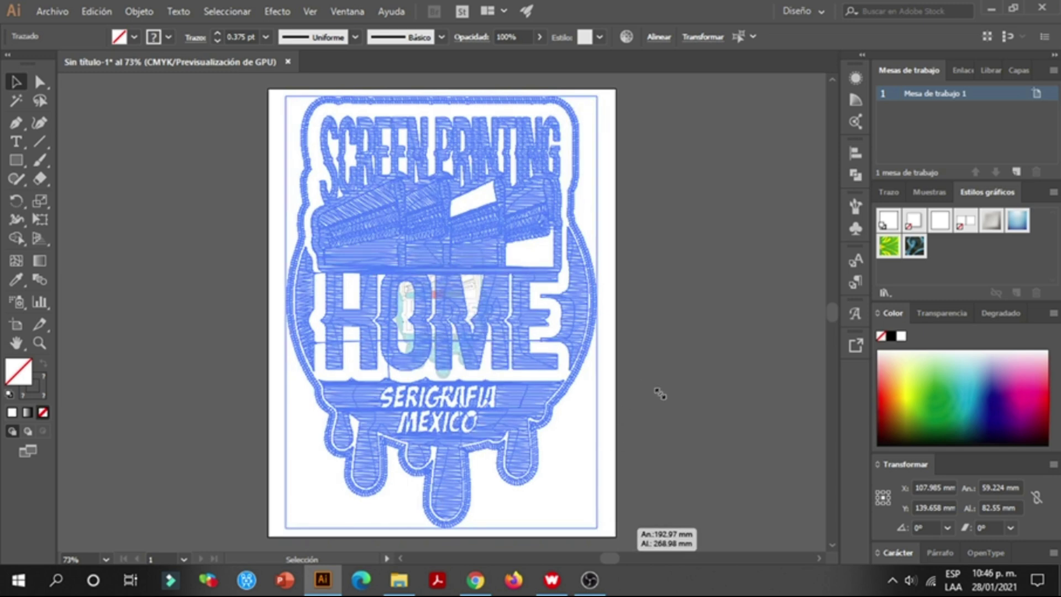
click(677, 335)
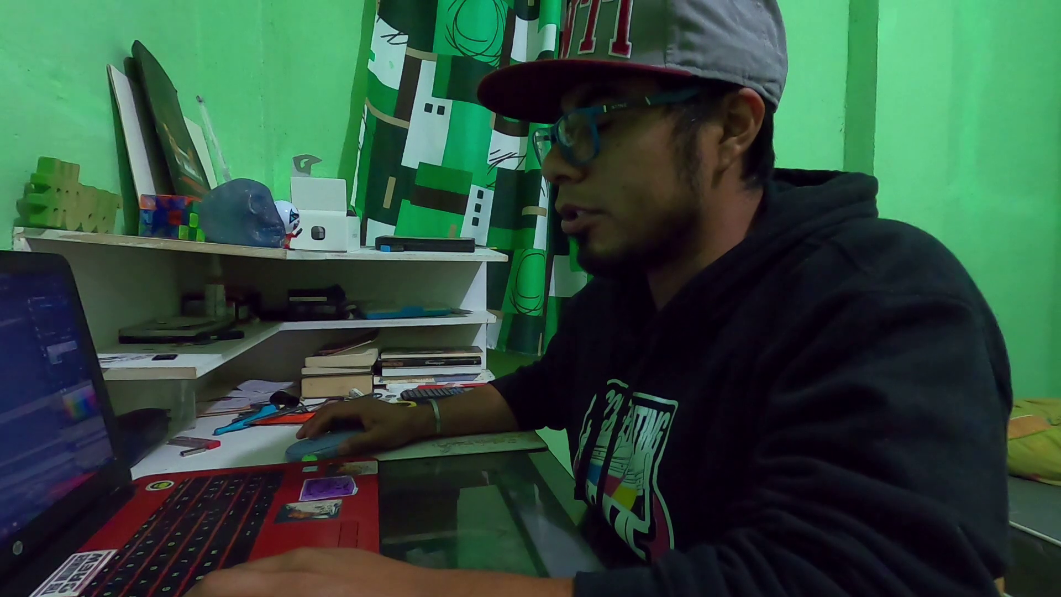